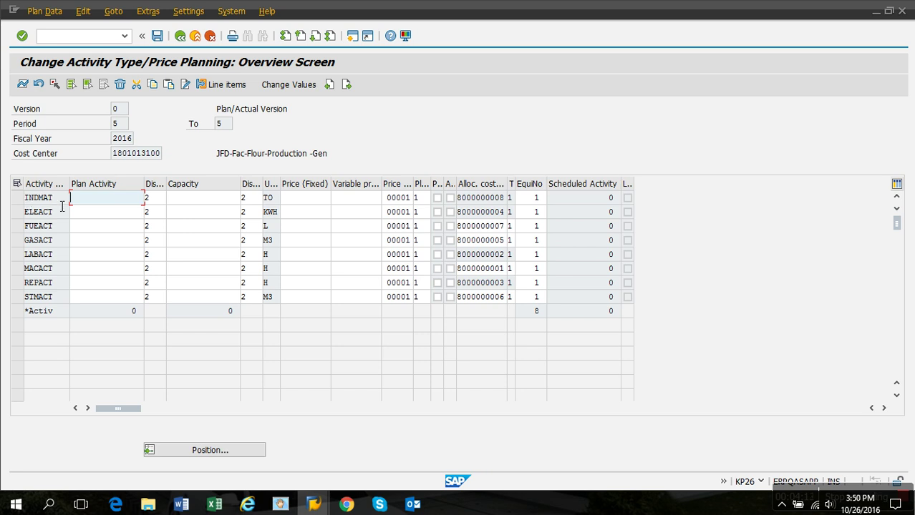
Copy the electricity activity's planned quantity, 291,000, from the Excel sheet Activity Planing JFM into the ELEACT plan activity in SAP.
click(51, 217)
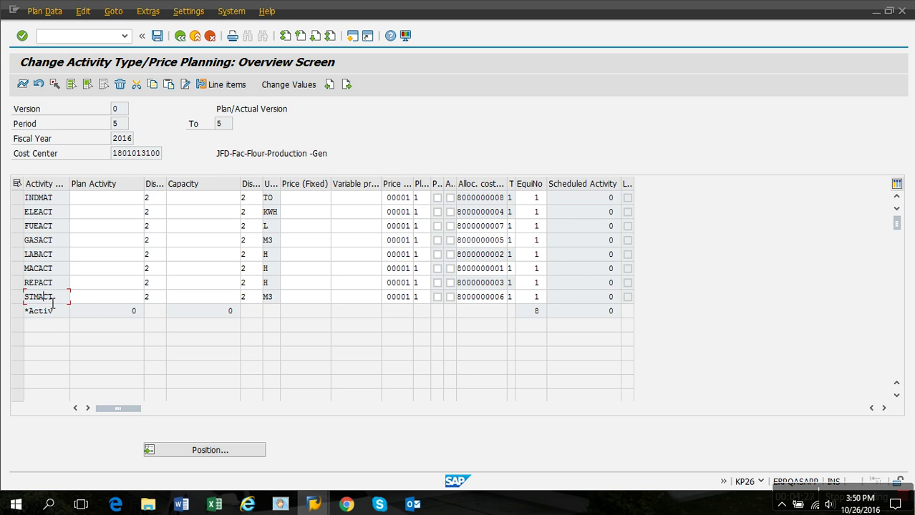
key(alt+Tab)
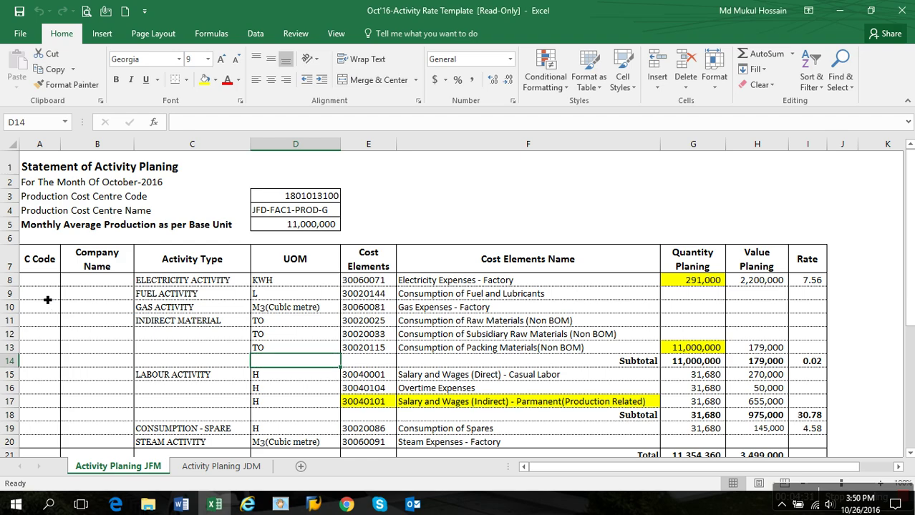
click(157, 282)
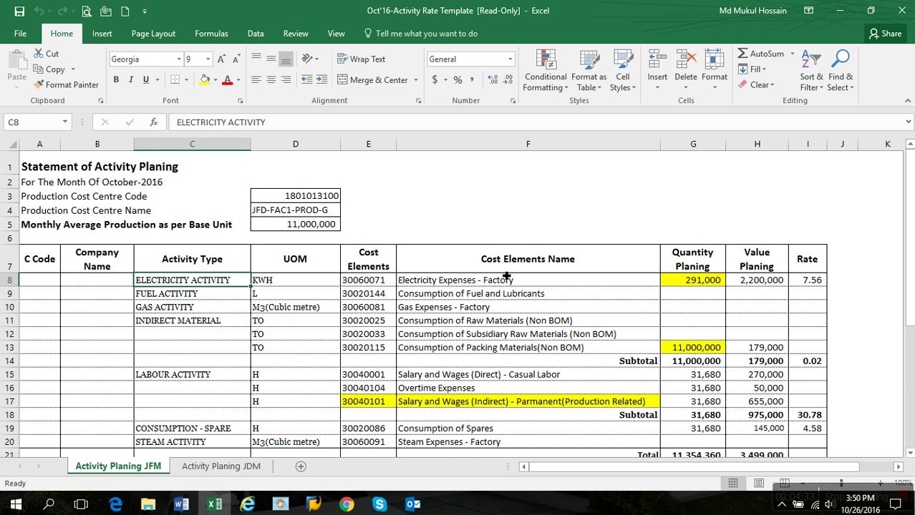
click(716, 282)
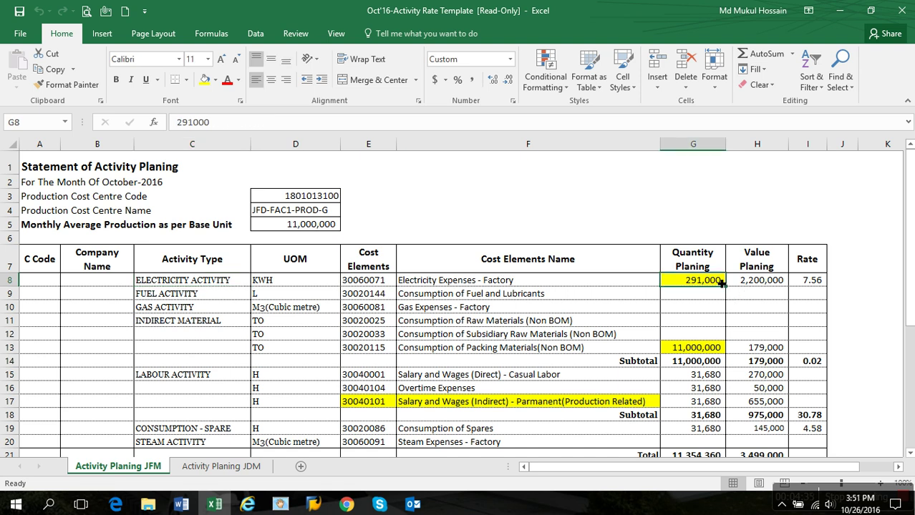
key(ctrl+c)
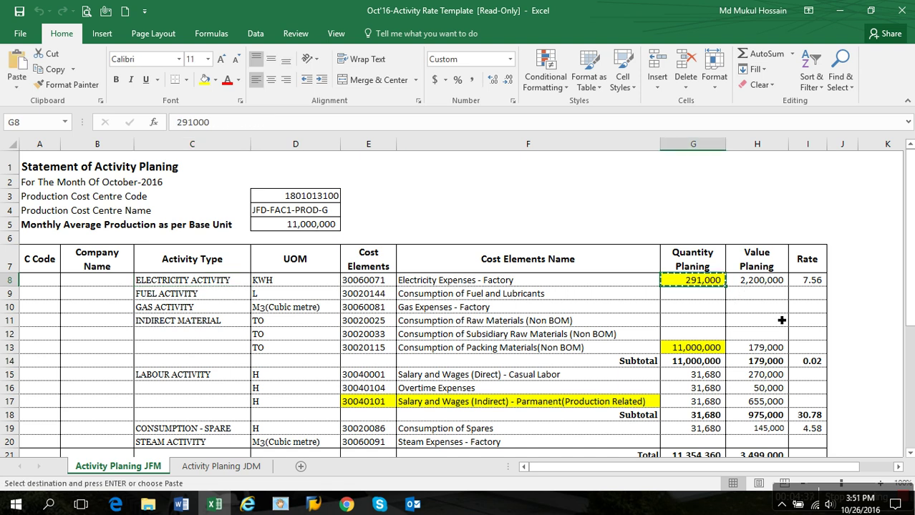
key(alt+Tab)
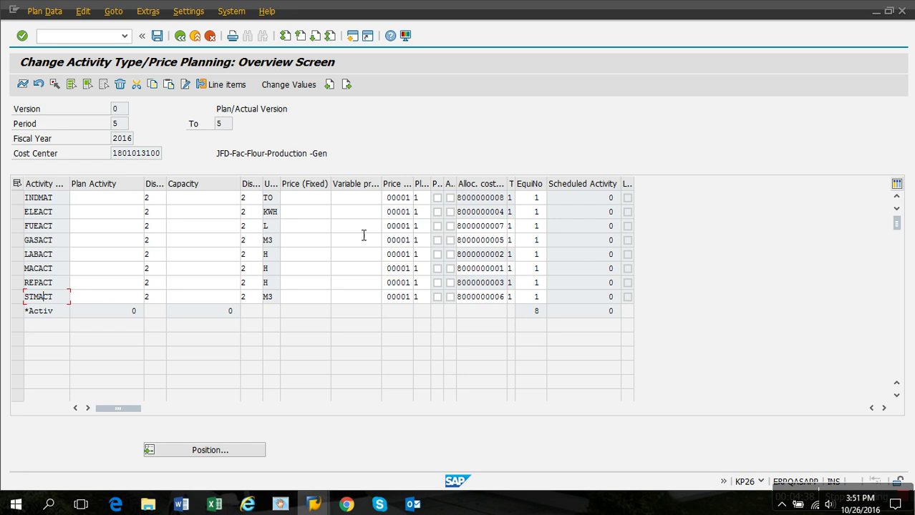
click(119, 213)
key(ctrl+v)
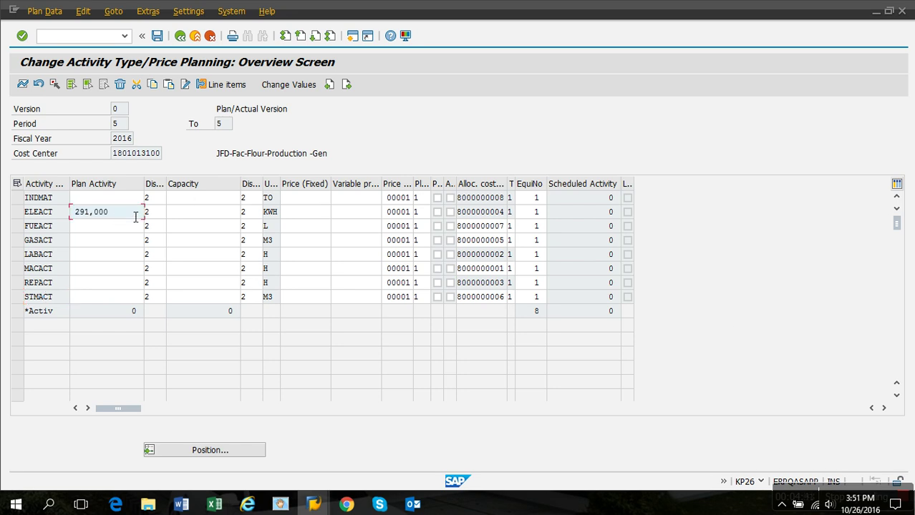
Copy the indirect material quantity subtotal, 11,000,000, from the Excel sheet into the INDMAT plan activity in SAP.
key(alt+Tab)
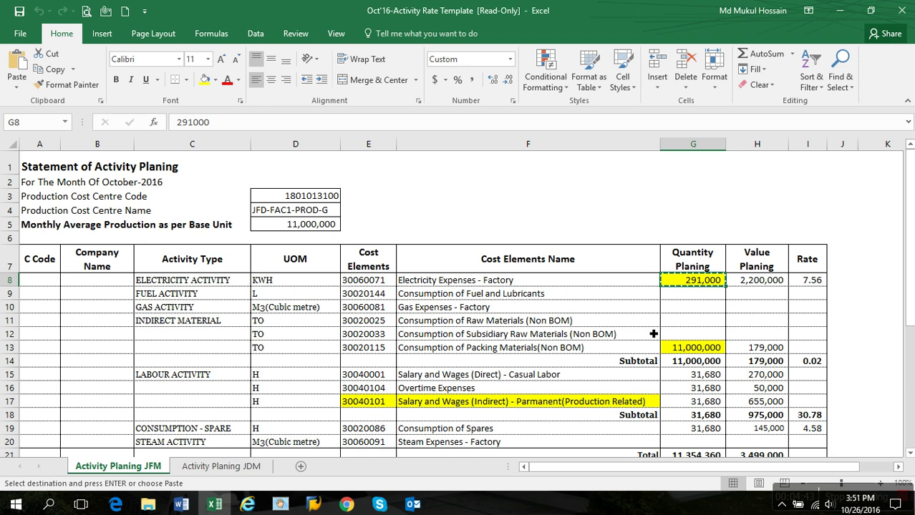
click(514, 351)
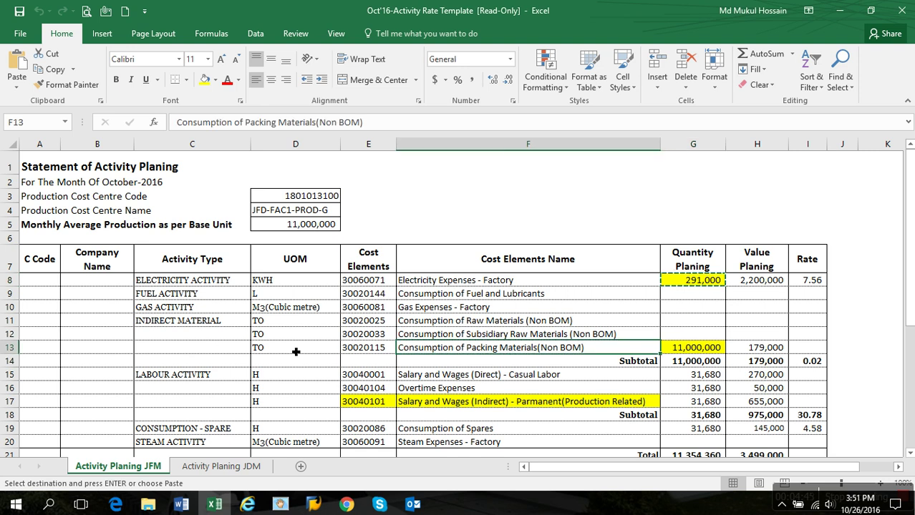
click(203, 325)
drag(424, 323, 430, 362)
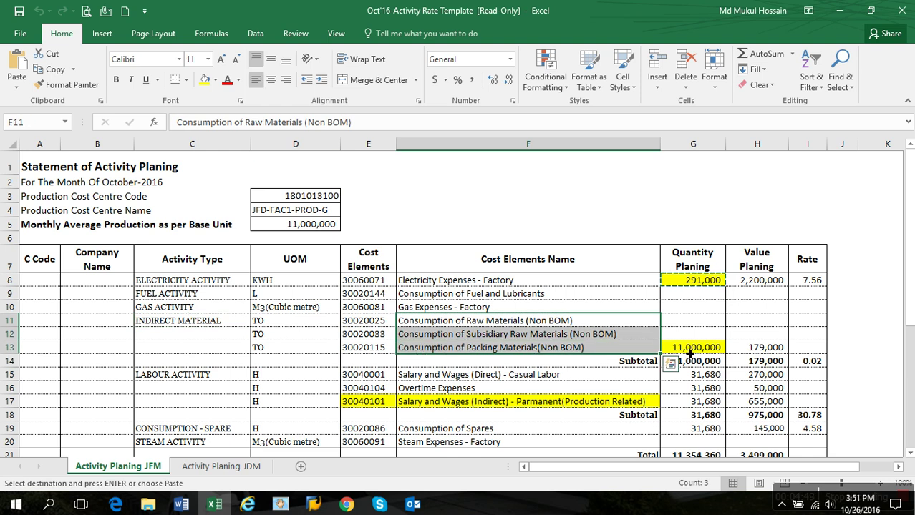
click(694, 348)
click(704, 364)
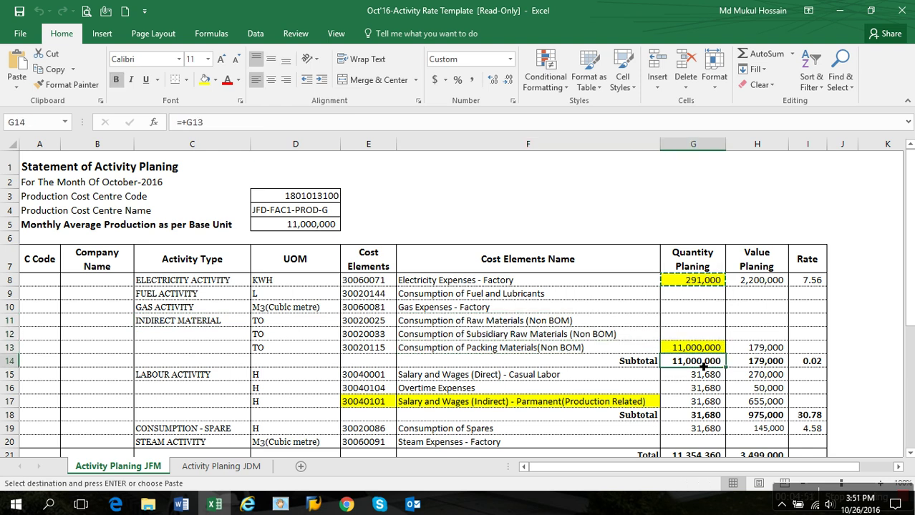
key(alt+Tab)
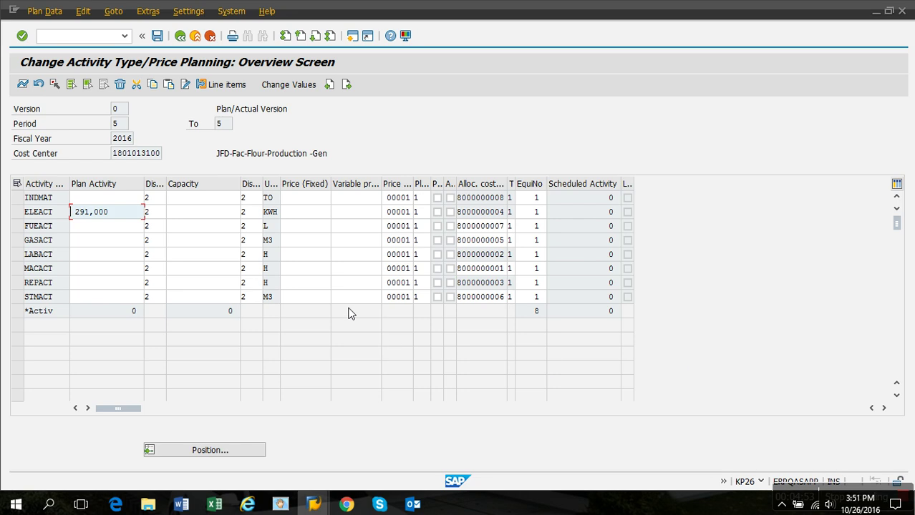
click(111, 203)
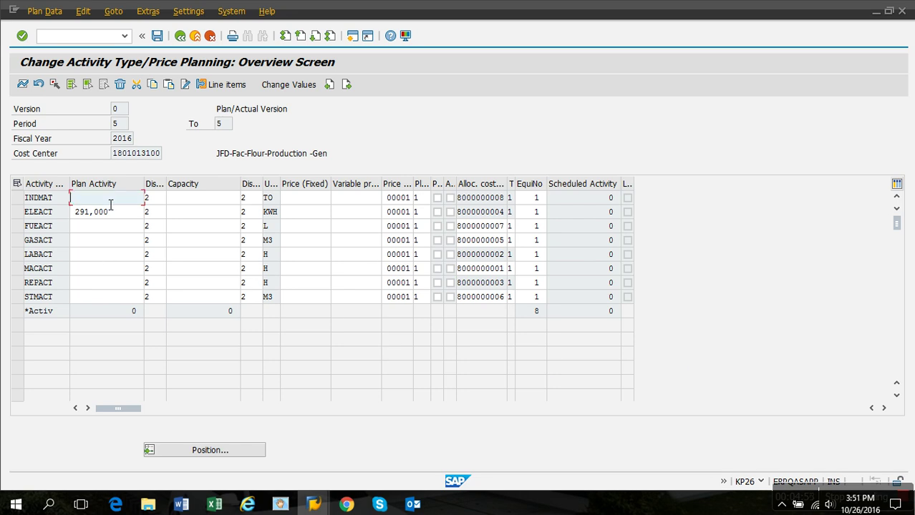
key(ctrl+v)
Copy the labour activity's quantity subtotal, 31,680, from the Excel sheet into the LABACT plan activity in SAP.
key(alt+Tab)
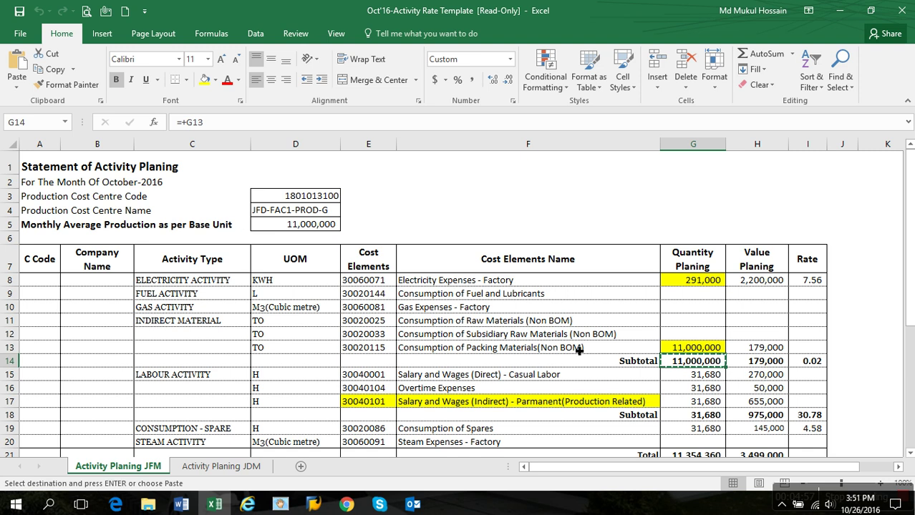
click(186, 378)
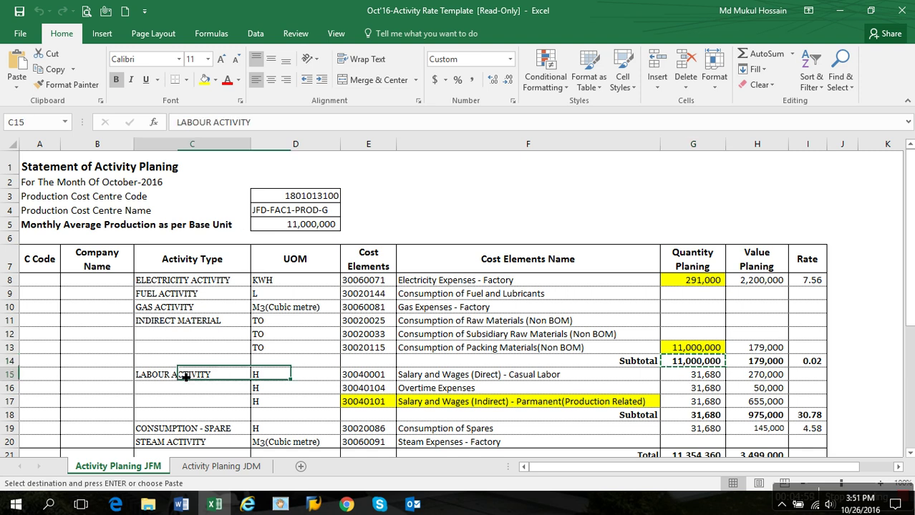
drag(433, 378, 432, 409)
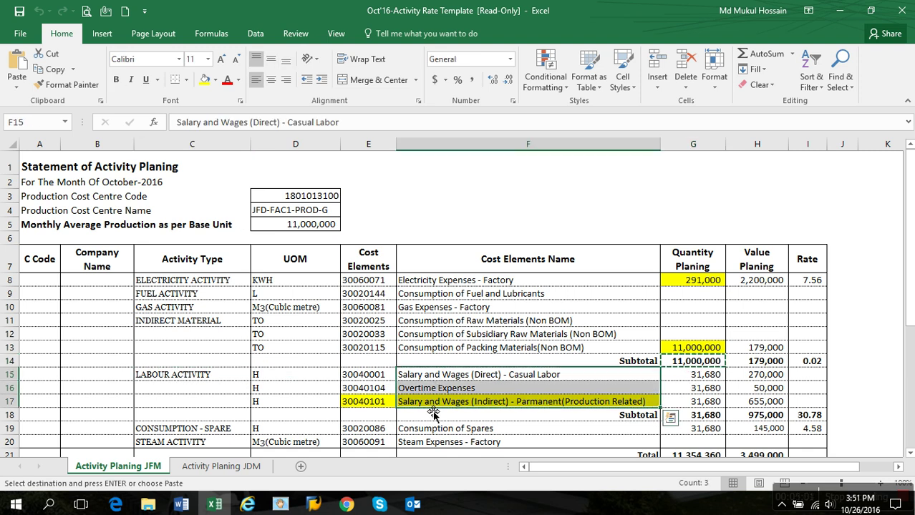
scroll(673, 358, down, 1)
click(713, 366)
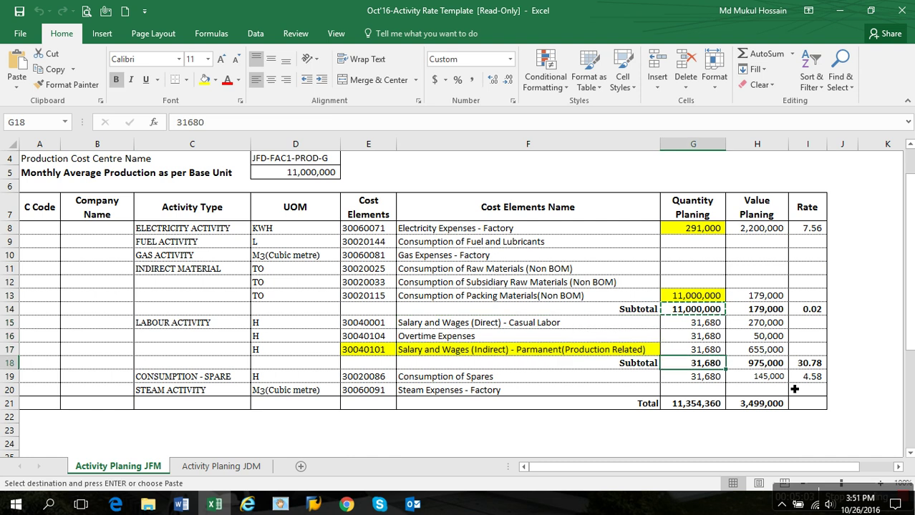
key(alt+Tab)
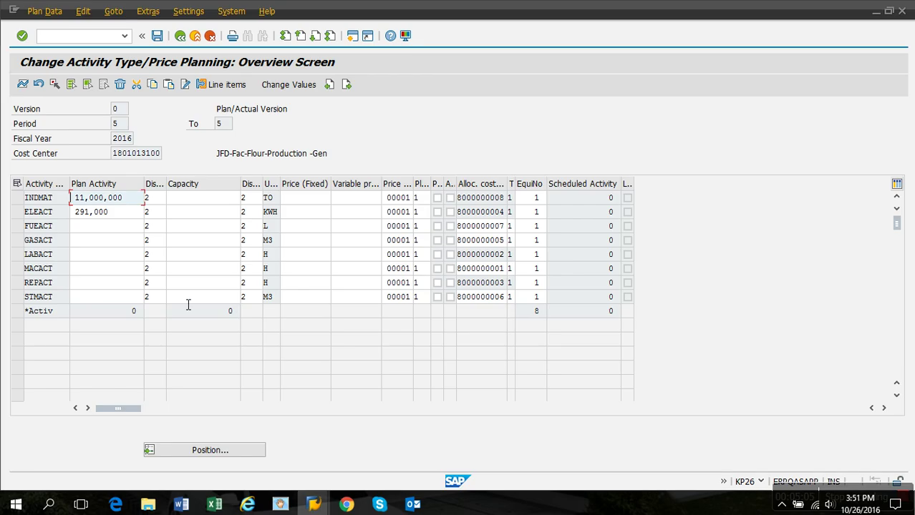
click(87, 255)
key(ctrl+v)
Copy the spares consumption quantity, 31,680, from the Excel sheet into the REPACT plan activity in SAP.
key(alt+Tab)
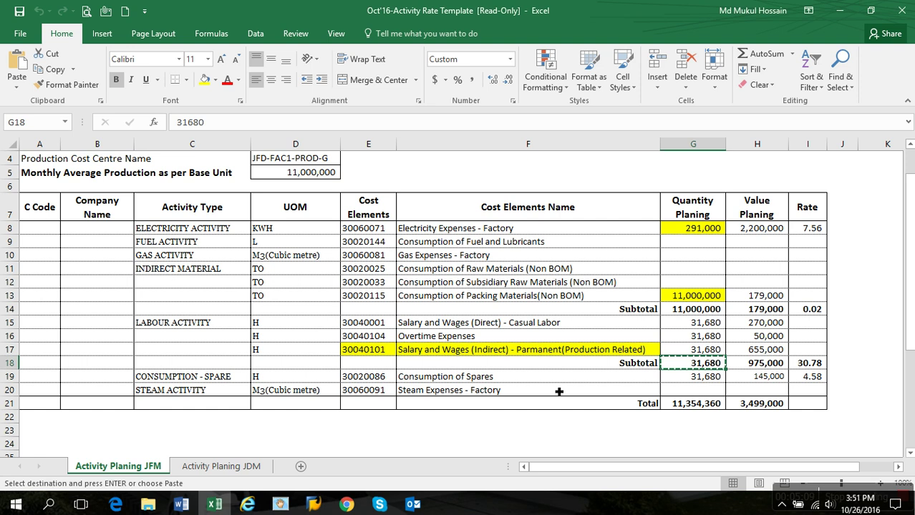
click(484, 382)
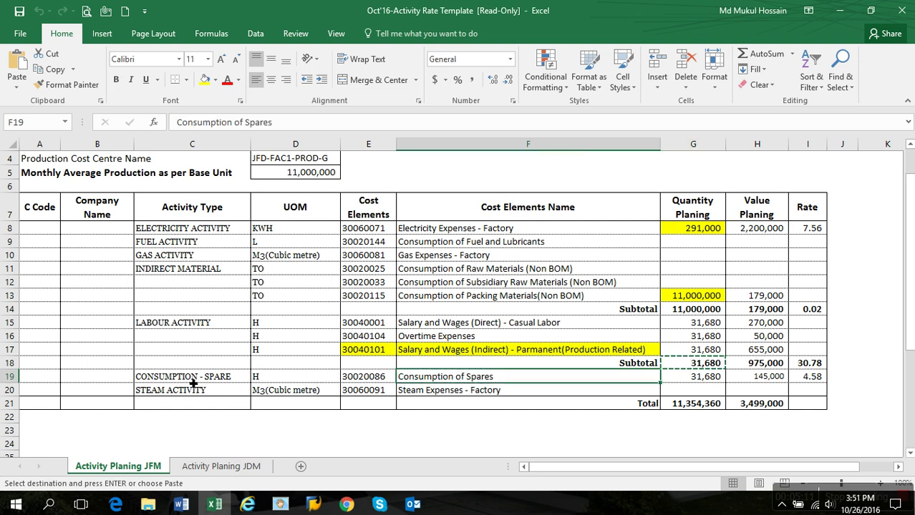
click(243, 383)
click(705, 376)
key(ctrl+c)
key(alt+Tab)
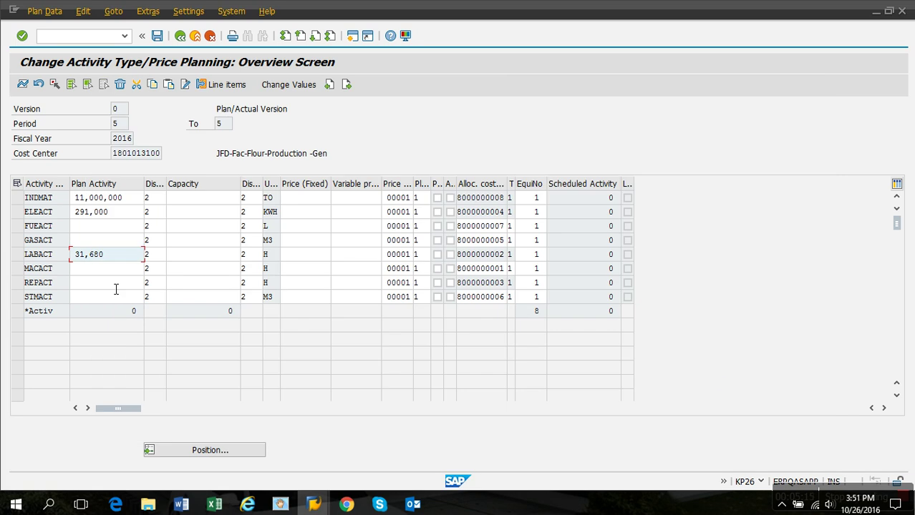
click(116, 288)
key(ctrl+v)
key(alt+Tab)
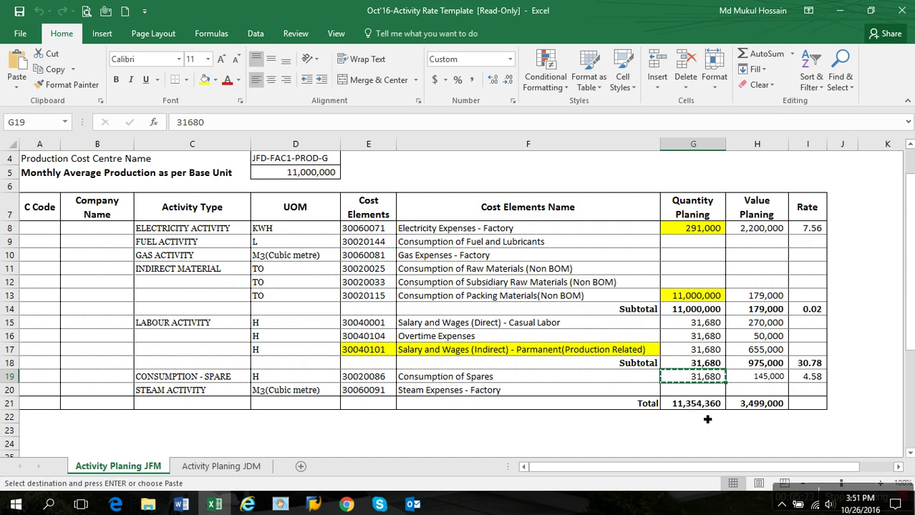
key(alt+Tab)
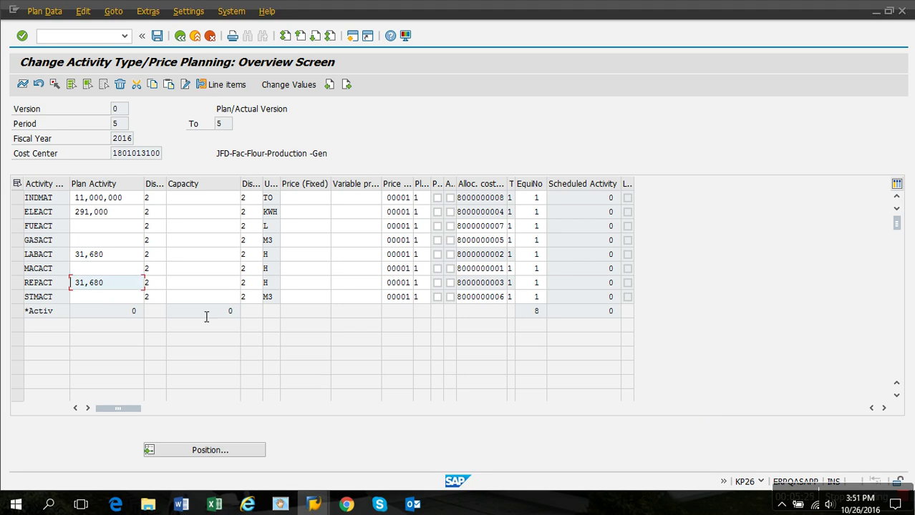
key(Return)
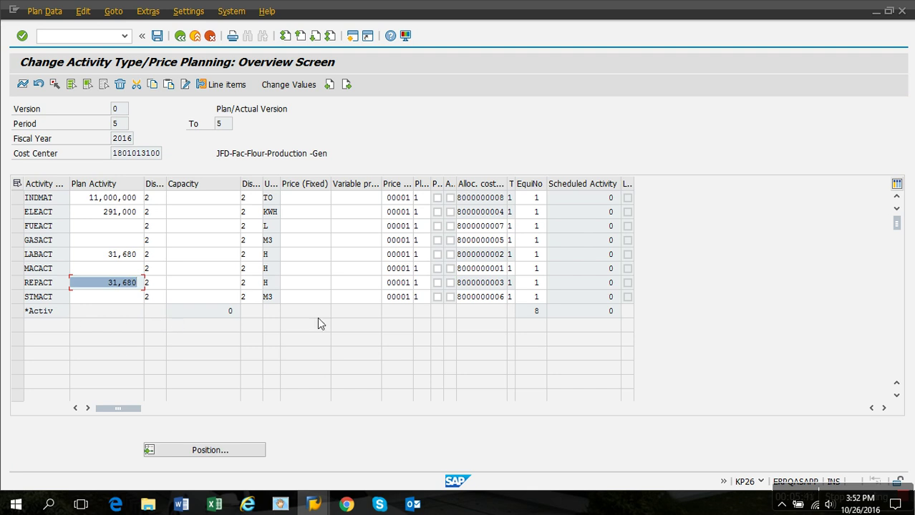
click(157, 36)
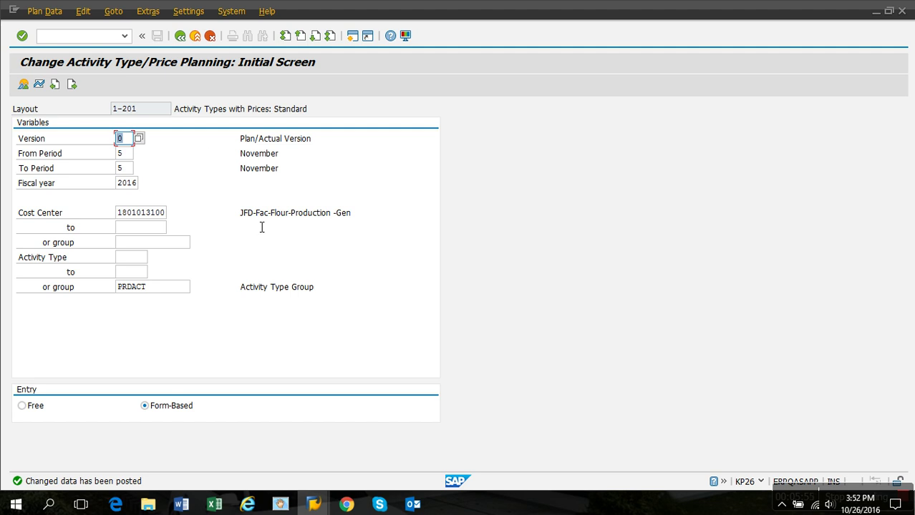
Review the planned quantities on the Activity Planing JDM sheet in Excel, then return to SAP.
click(214, 505)
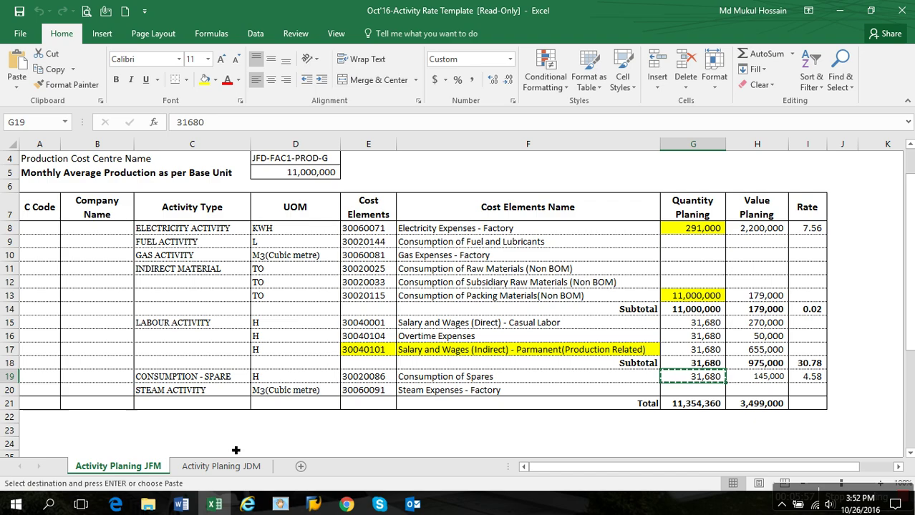
click(220, 473)
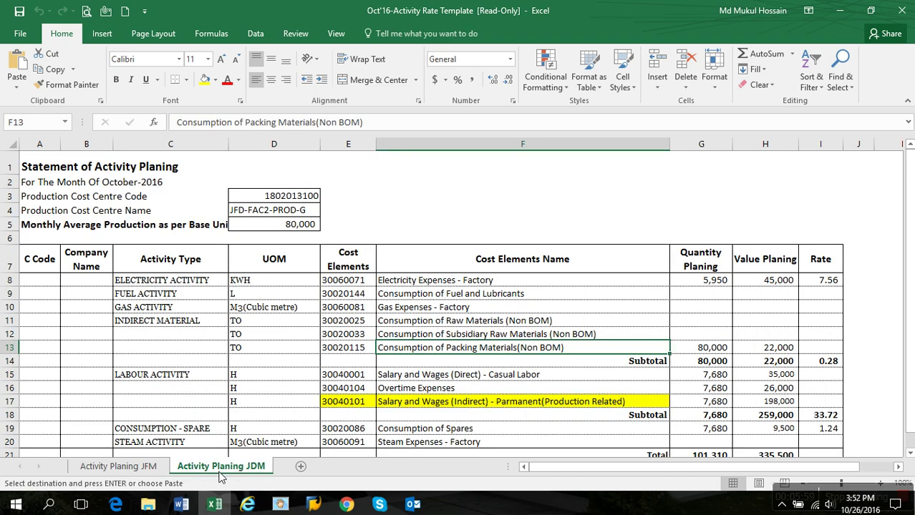
click(698, 300)
scroll(337, 304, down, 2)
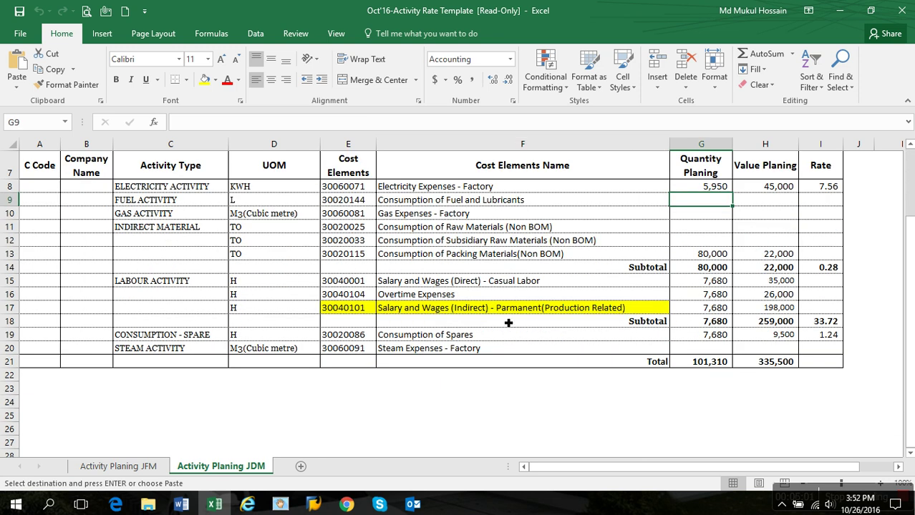
scroll(509, 322, up, 2)
key(alt+Tab)
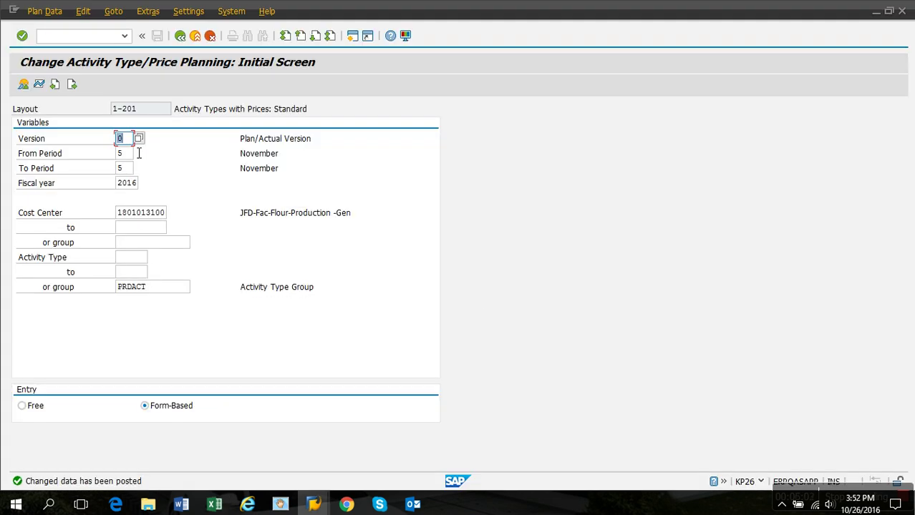
Review the version, period and fiscal year entries, then search for cost centers with the short text *prod*.
click(129, 143)
click(126, 154)
click(132, 170)
click(132, 185)
click(141, 216)
click(172, 213)
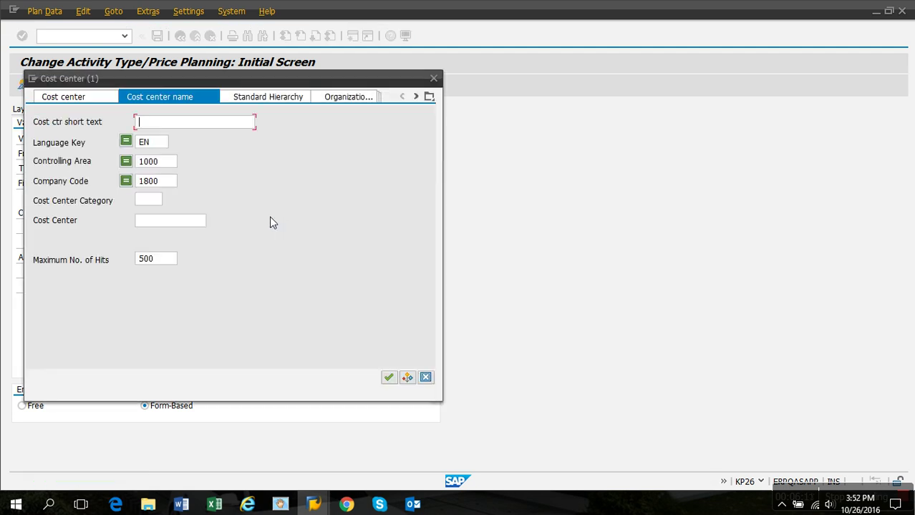
text(*prod*)
key(Return)
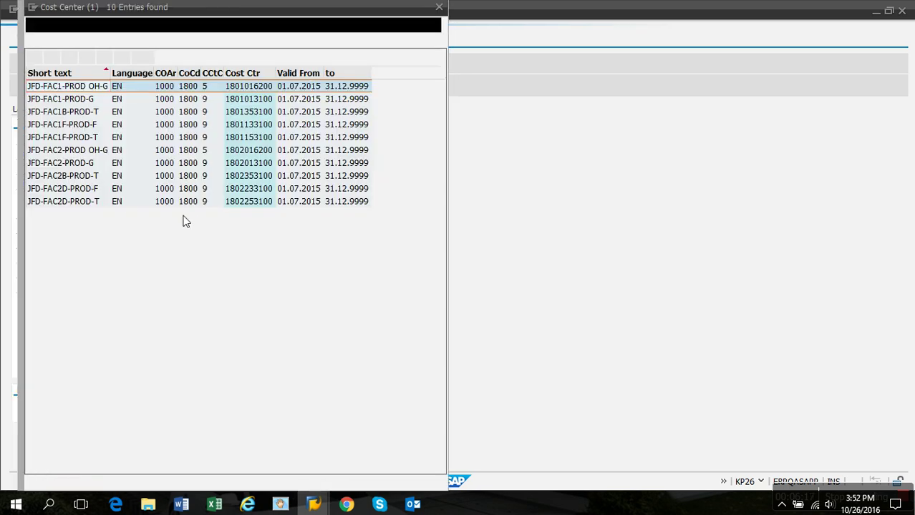
click(90, 166)
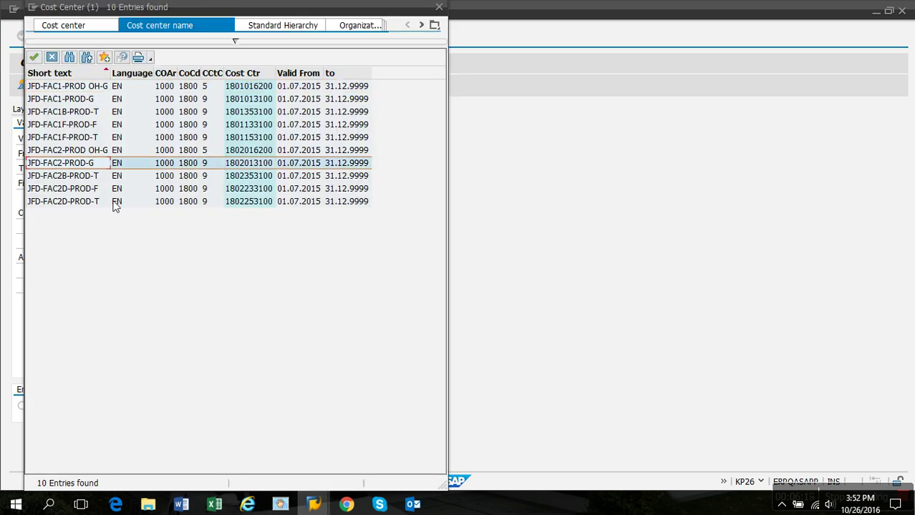
double_click(60, 164)
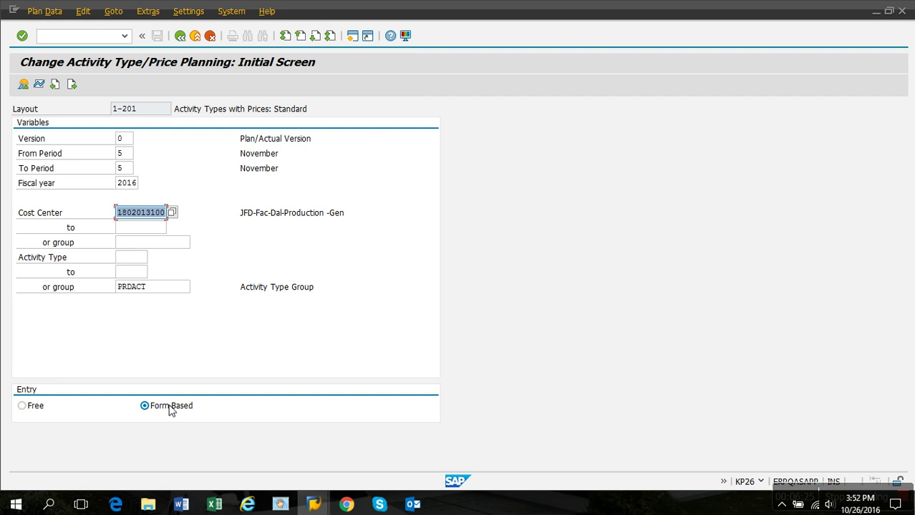
key(Return)
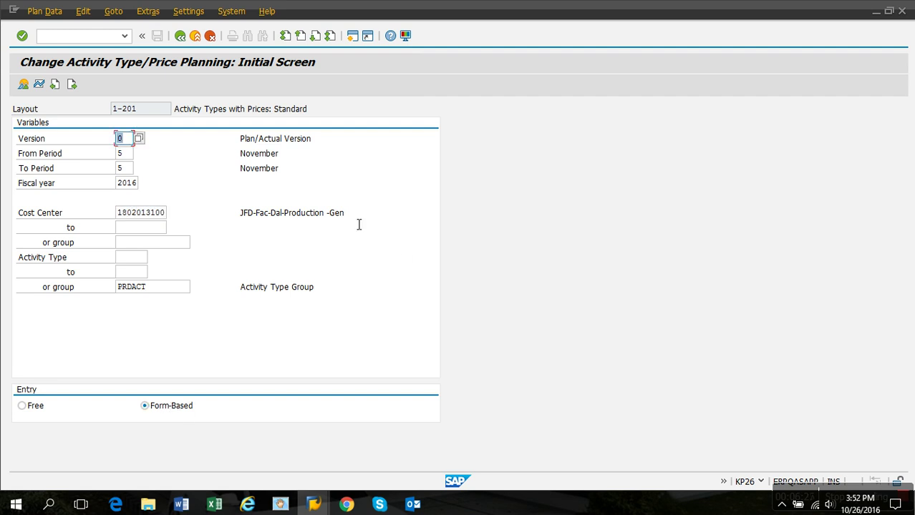
click(24, 84)
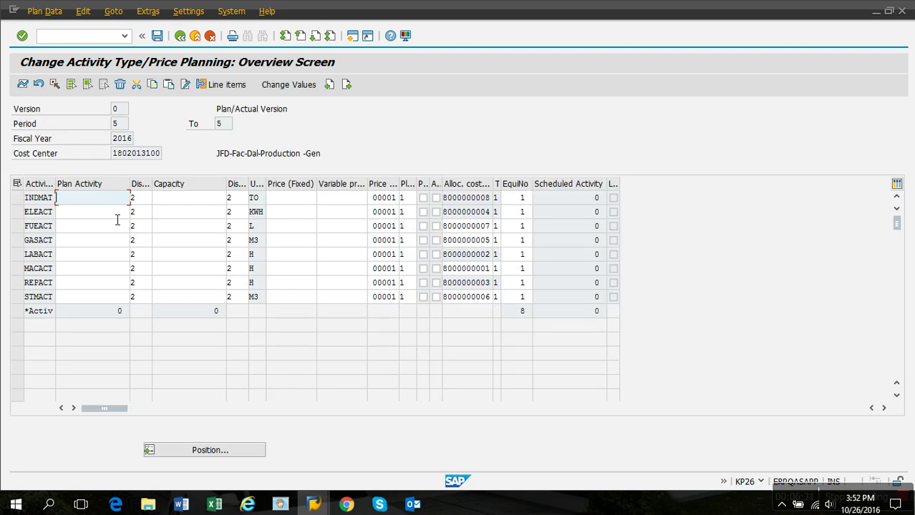
Copy the electricity activity quantity from the Activity Planing JDM sheet in Excel and enter 5,950 as plan activity for ELEACT in SAP.
key(alt+Tab)
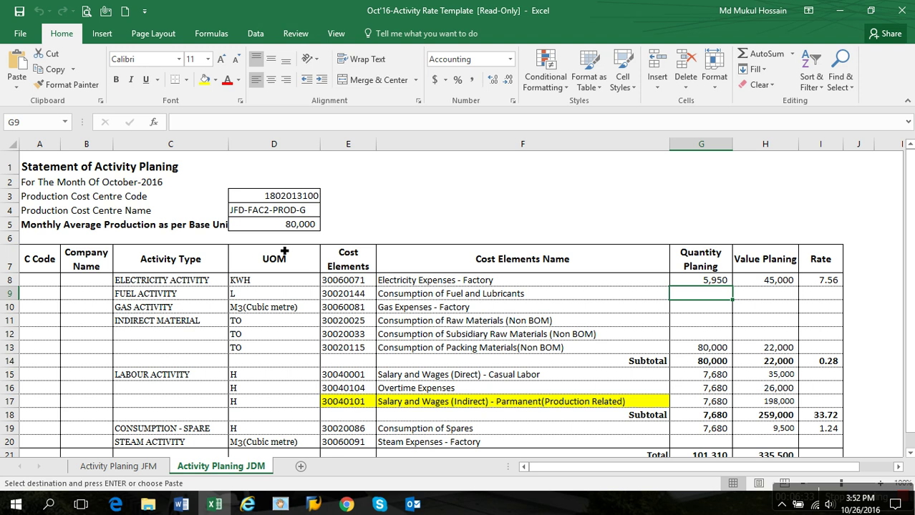
click(293, 203)
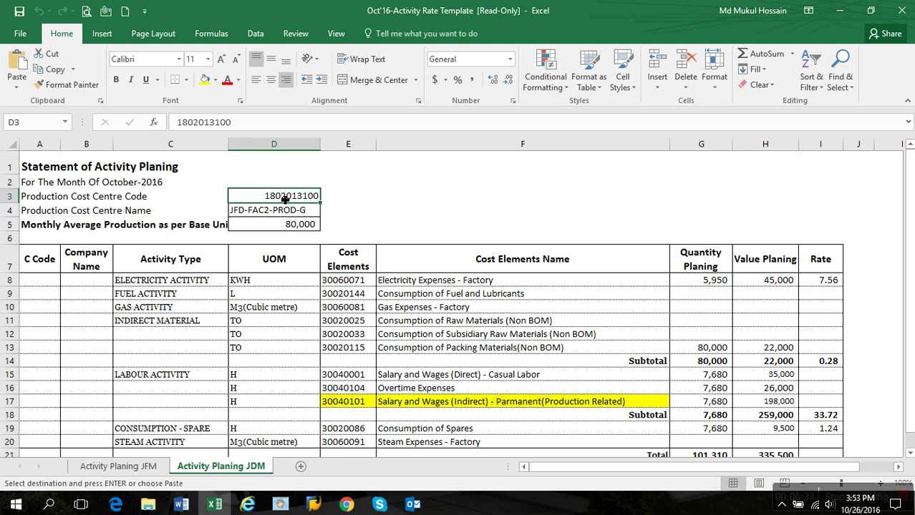
click(724, 282)
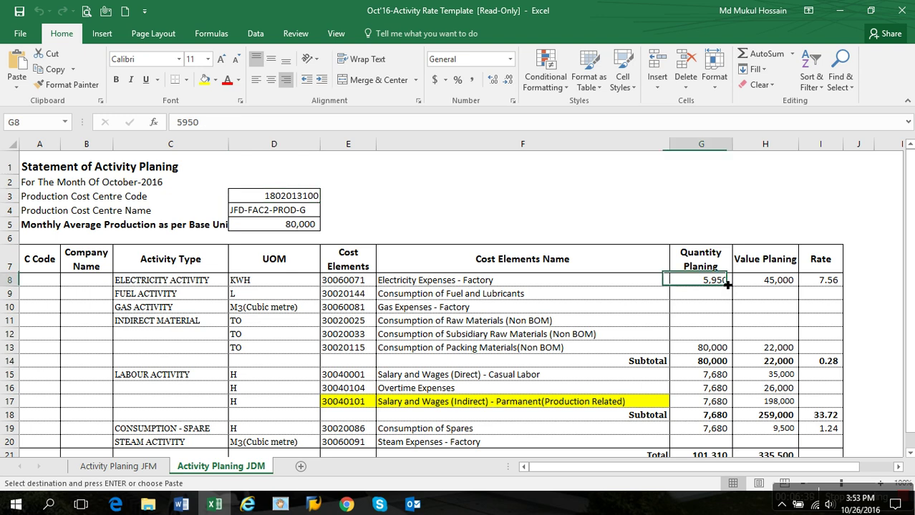
key(alt+Tab)
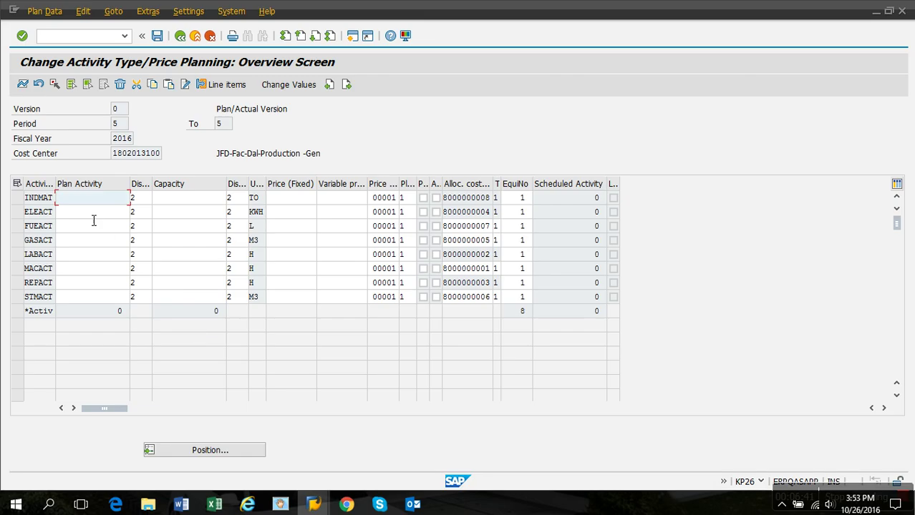
click(91, 214)
text(5,950)
Copy the indirect material subtotal quantity from Excel and enter 80,000 as plan activity for INDMAT in SAP.
key(alt+Tab)
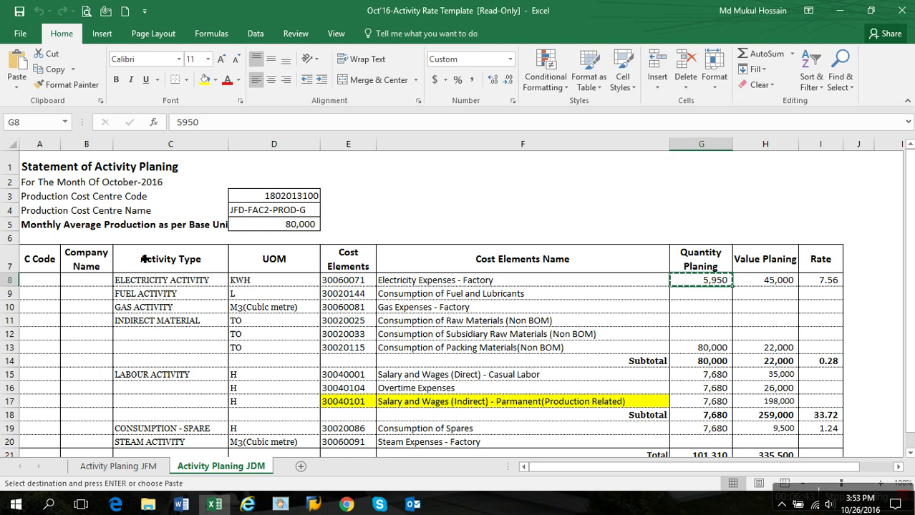
click(698, 362)
key(ctrl+c)
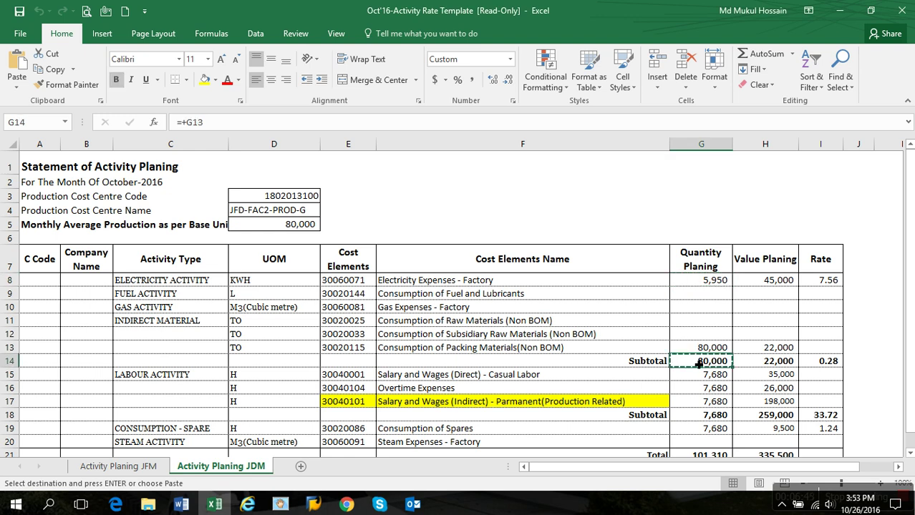
key(alt+Tab)
click(108, 204)
key(ctrl+v)
Copy the labour subtotal quantity from Excel and enter 7,680 as plan activity for LABACT in SAP.
key(alt+Tab)
click(710, 416)
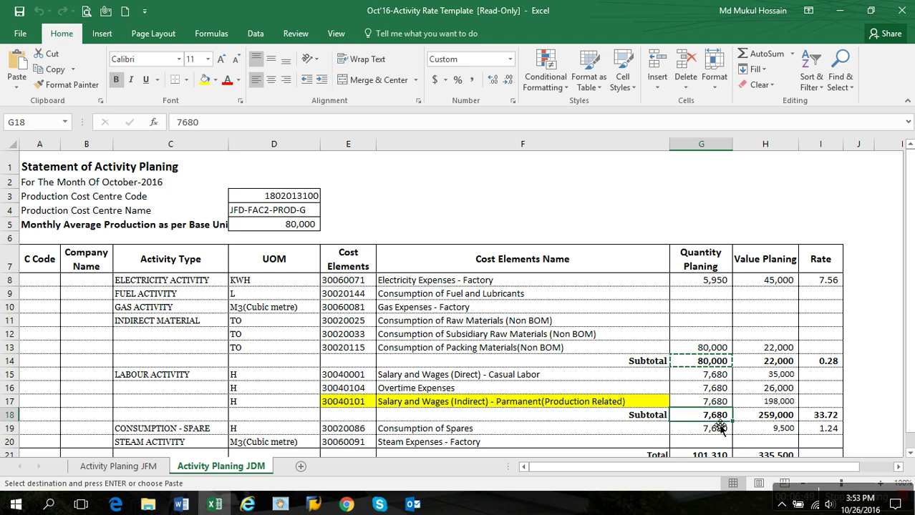
key(ctrl+c)
key(alt+Tab)
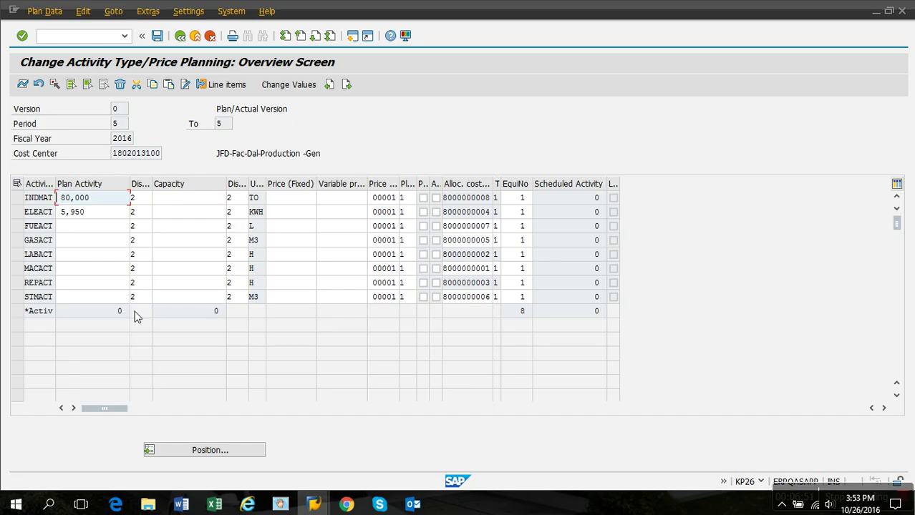
click(90, 259)
key(ctrl+v)
Copy the Consumption of Spares quantity 7,680 from Excel into the REPACT plan activity in SAP, then validate and save the planning.
key(alt+Tab)
scroll(714, 438, down, 1)
click(718, 380)
key(ctrl+c)
key(alt+Tab)
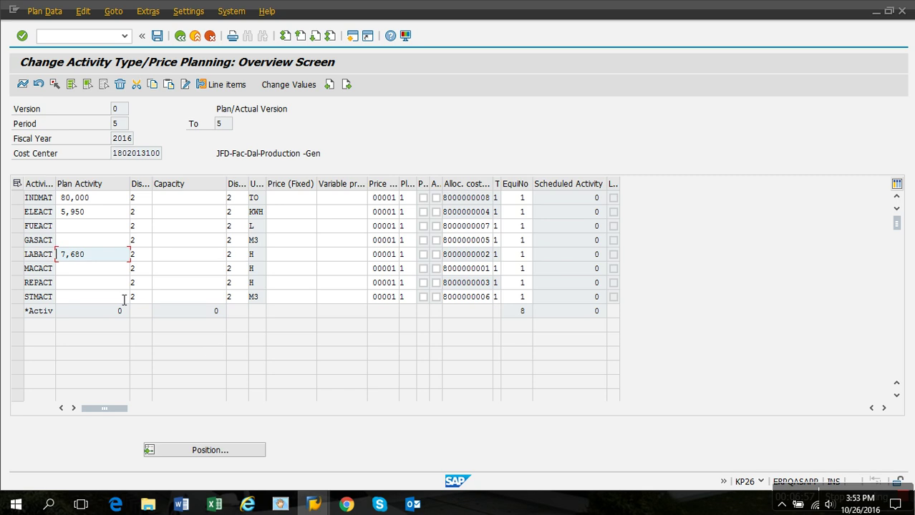
click(105, 285)
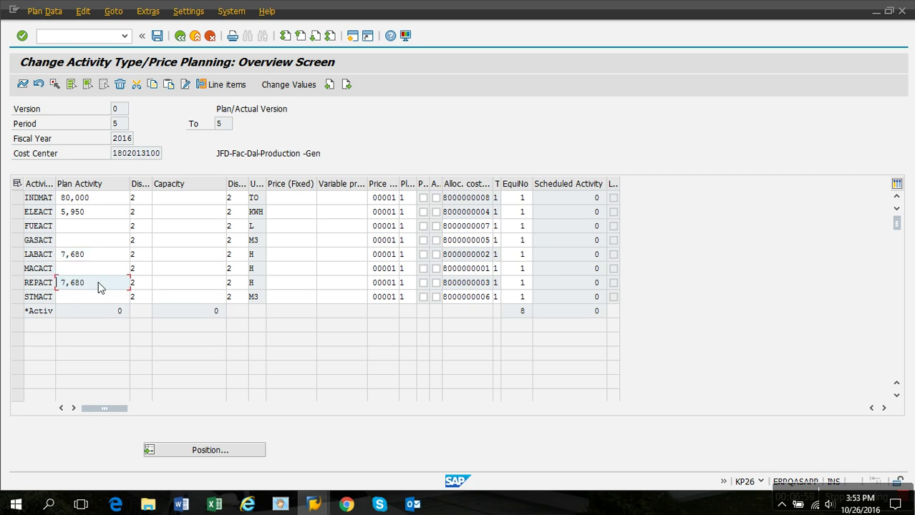
key(Return)
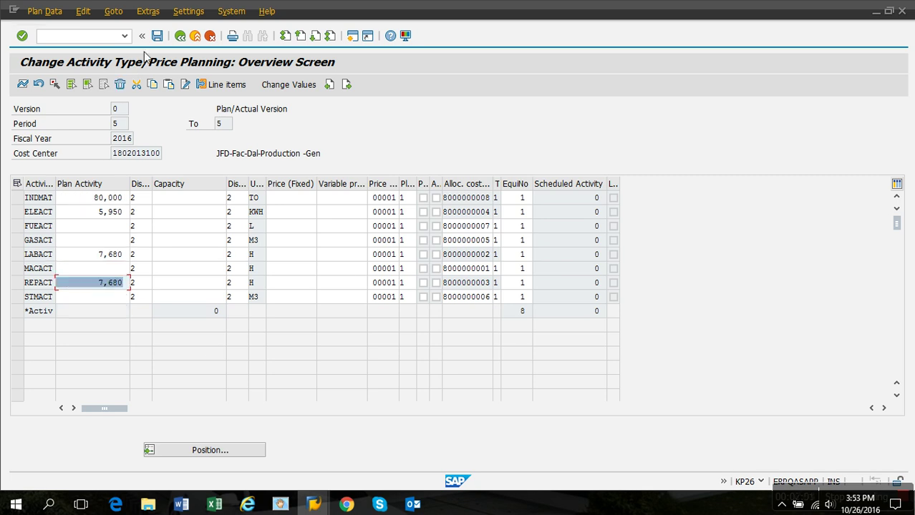
click(158, 36)
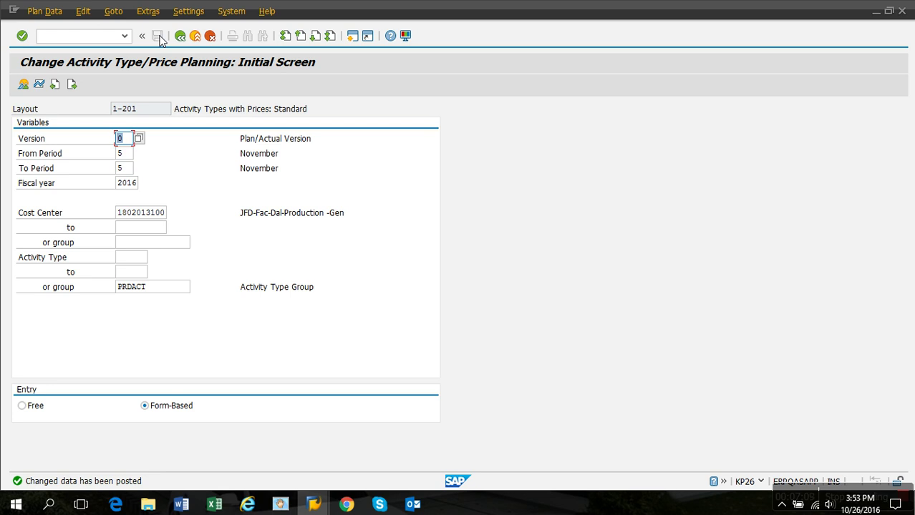
Review the quantity and value planning columns on the JDM sheet in Excel, then return to SAP.
key(alt+Tab)
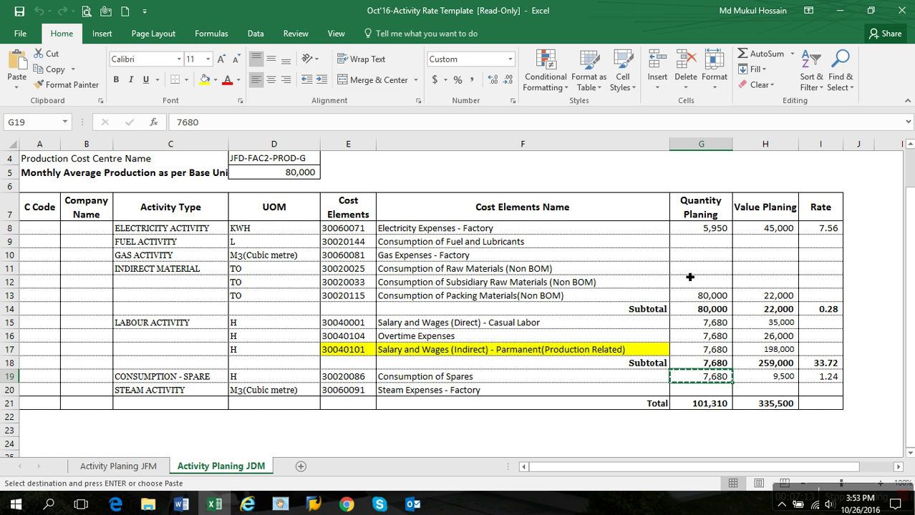
drag(705, 231, 698, 378)
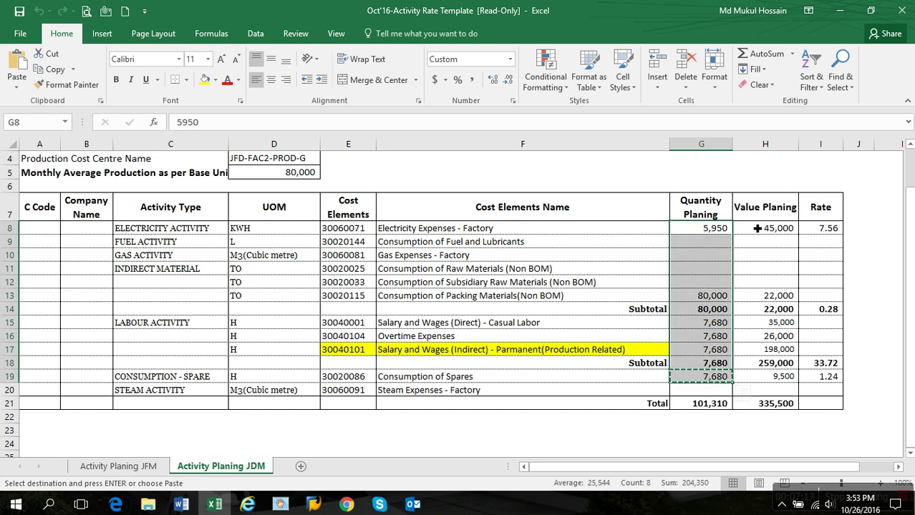
drag(755, 228, 768, 403)
key(alt+Tab)
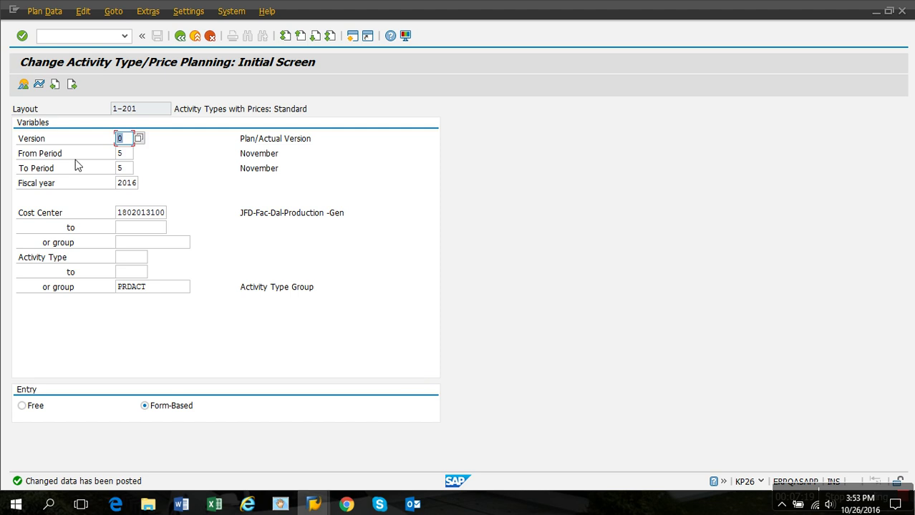
Leave the activity type planning and open KP06 - Change CElem/Activity Input Planning from the Cost Run favorites.
click(179, 36)
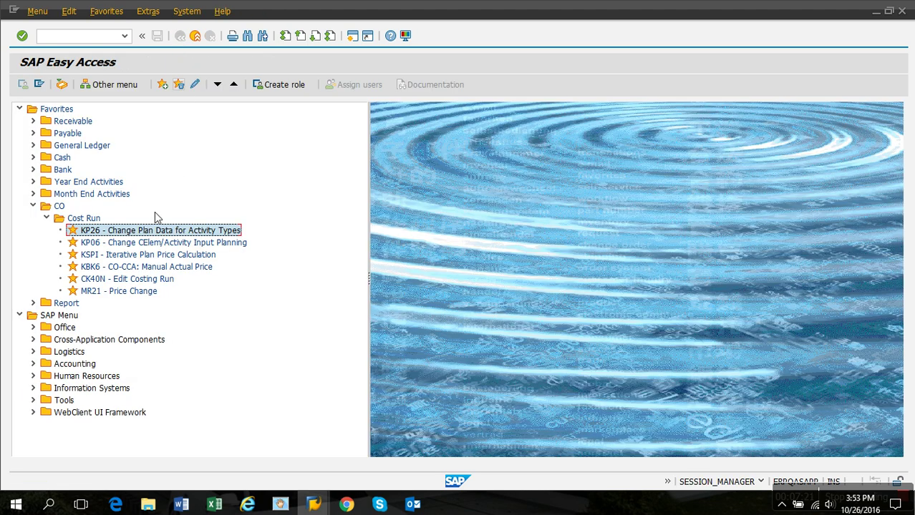
click(141, 244)
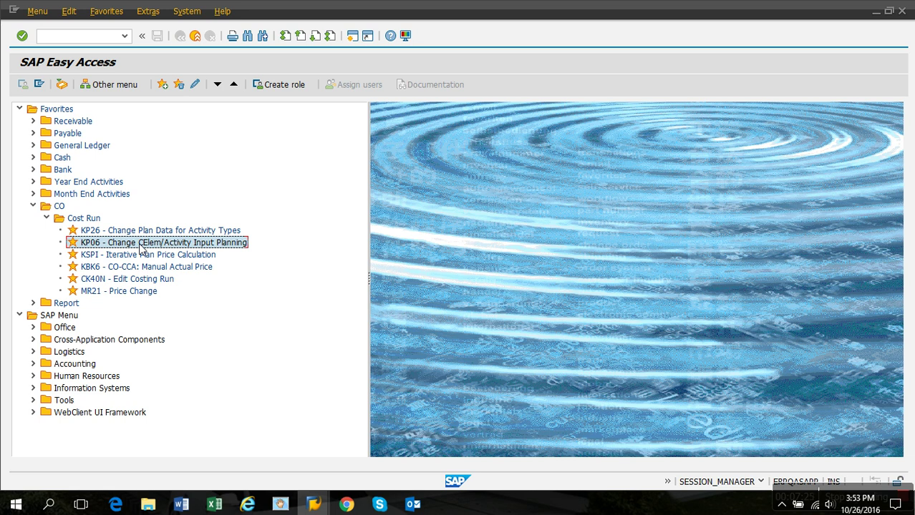
double_click(141, 244)
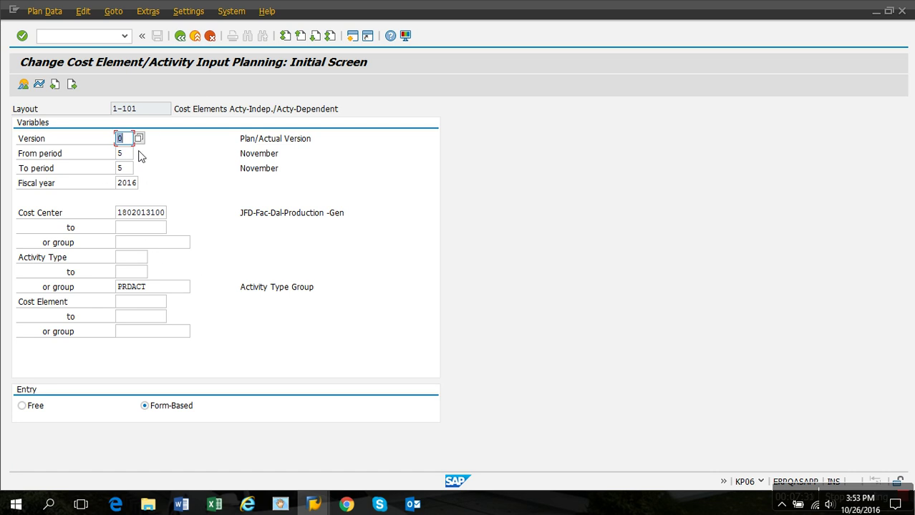
Check the cost center entry and choose ACT_PRM, Activity Cost Primary for Std. Costing, as the cost element group.
click(142, 214)
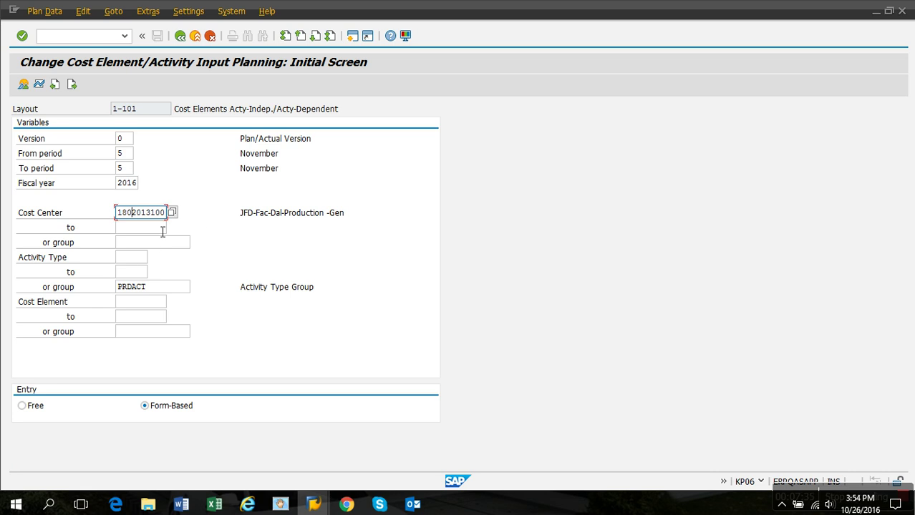
click(136, 334)
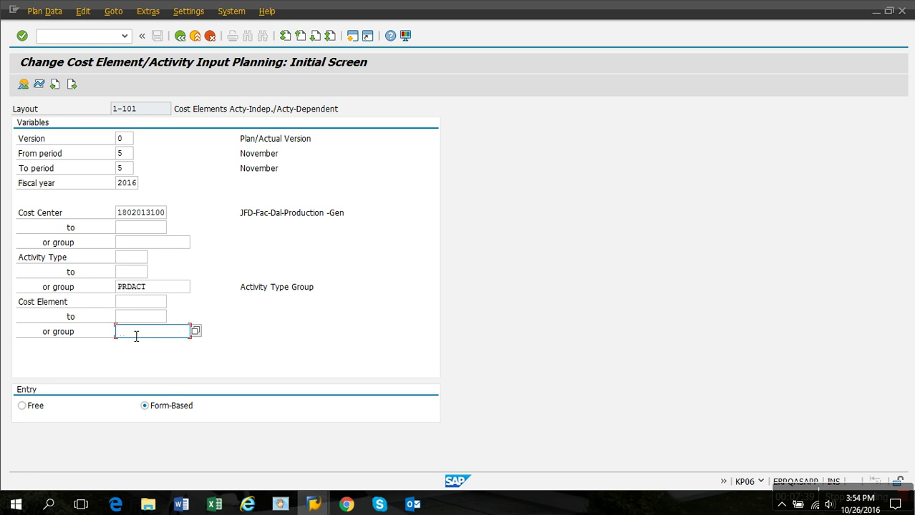
click(196, 332)
key(Return)
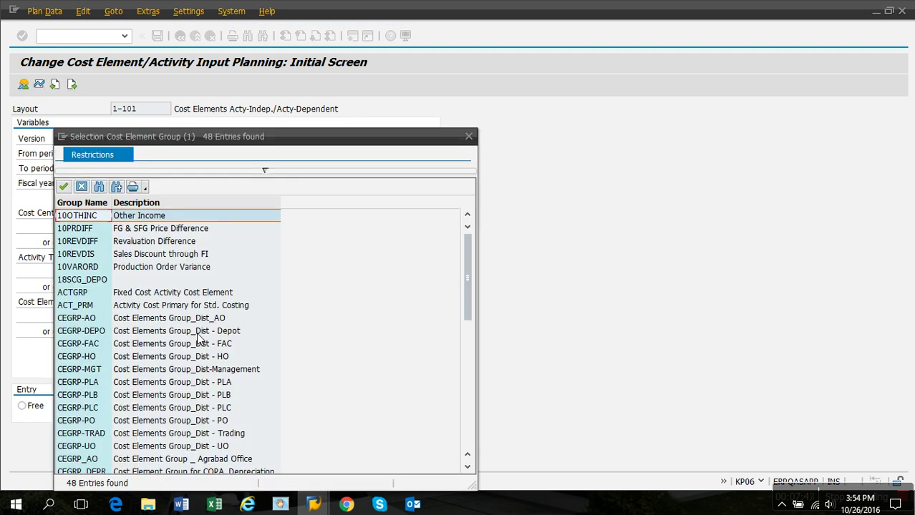
click(133, 421)
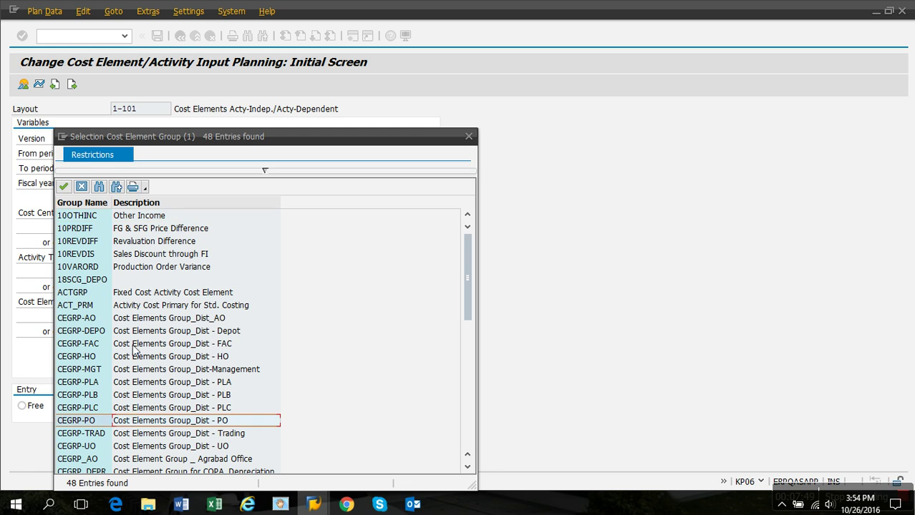
click(148, 297)
click(149, 307)
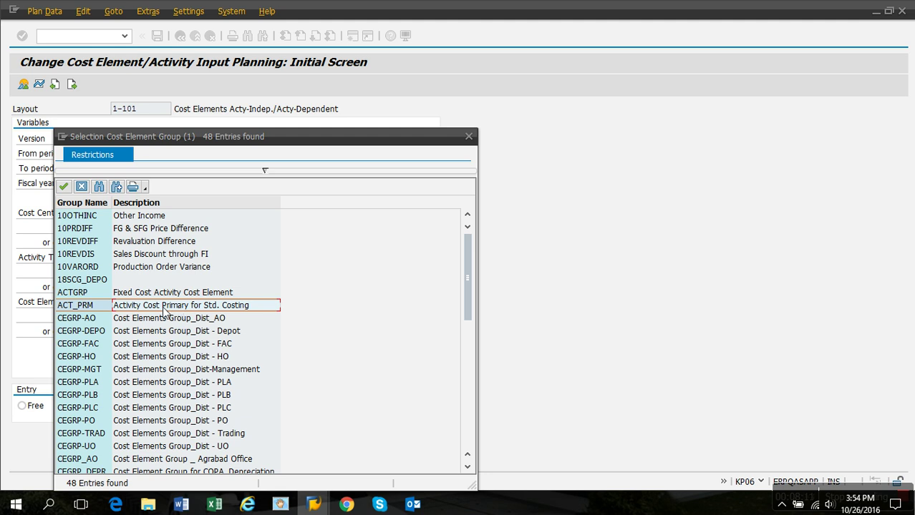
double_click(164, 309)
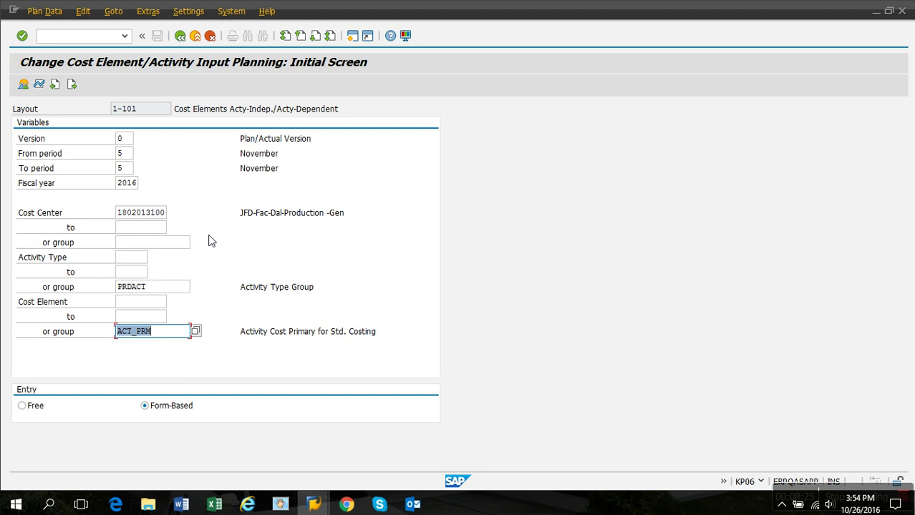
Validate the selection, open the cost element planning overview and widen the Plan Fixed Costs column.
key(Return)
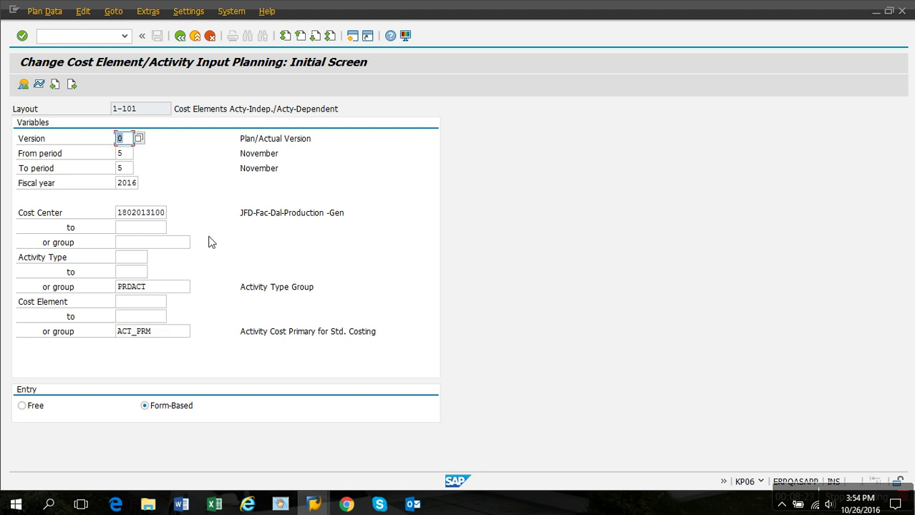
click(24, 86)
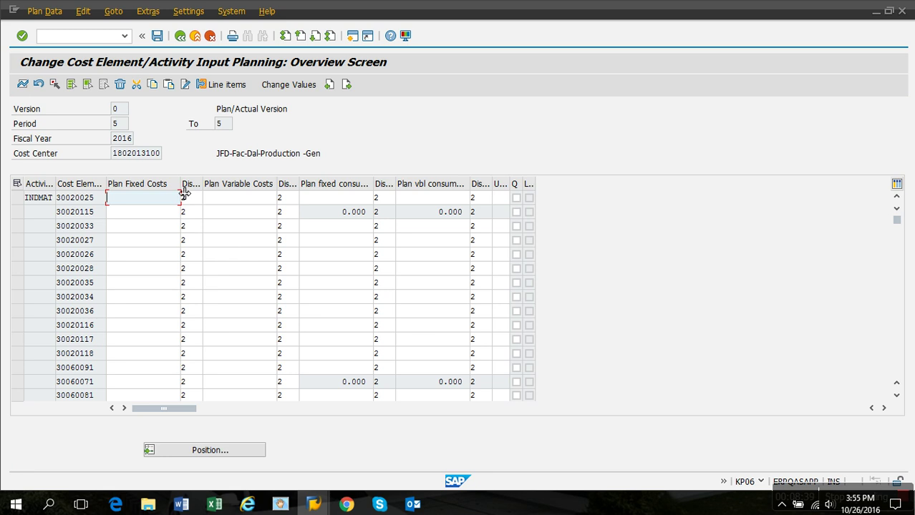
drag(181, 191, 197, 197)
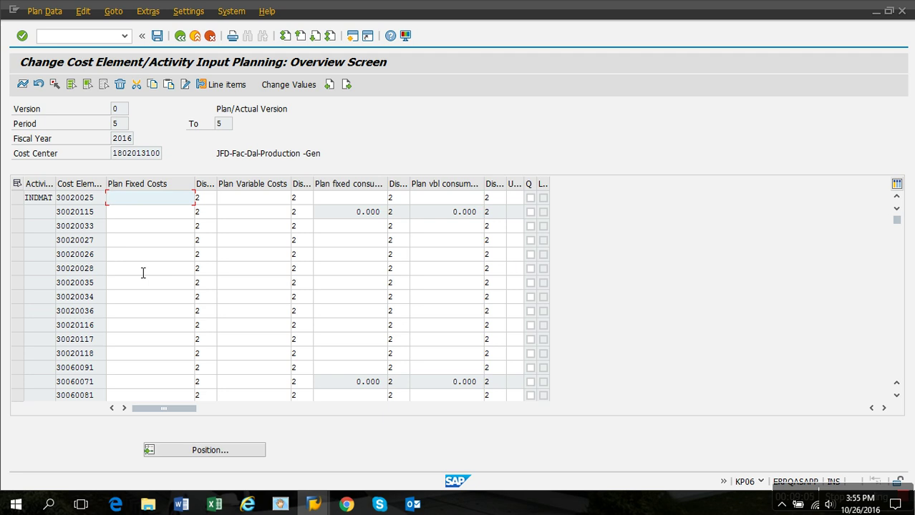
Switch to Excel, copy the electricity activity's planned value of 45,000 and check its cost element, then return to SAP.
key(alt+Tab)
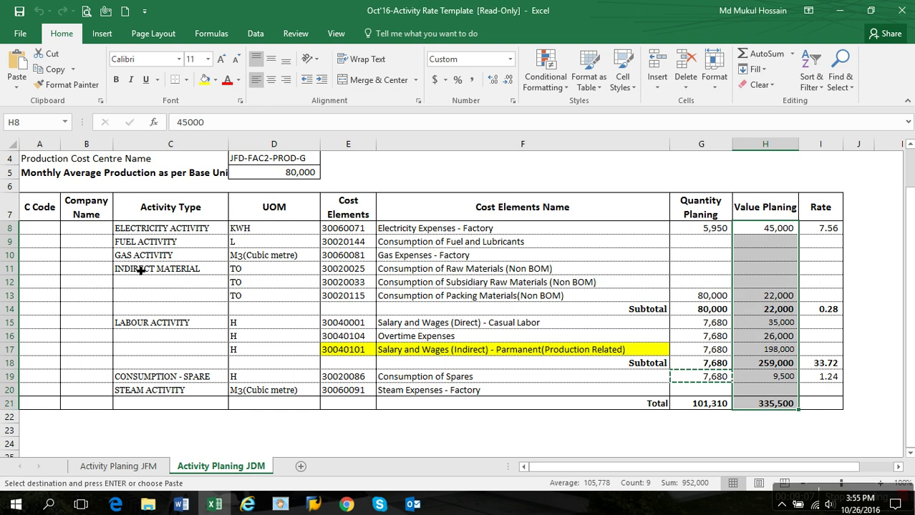
click(527, 269)
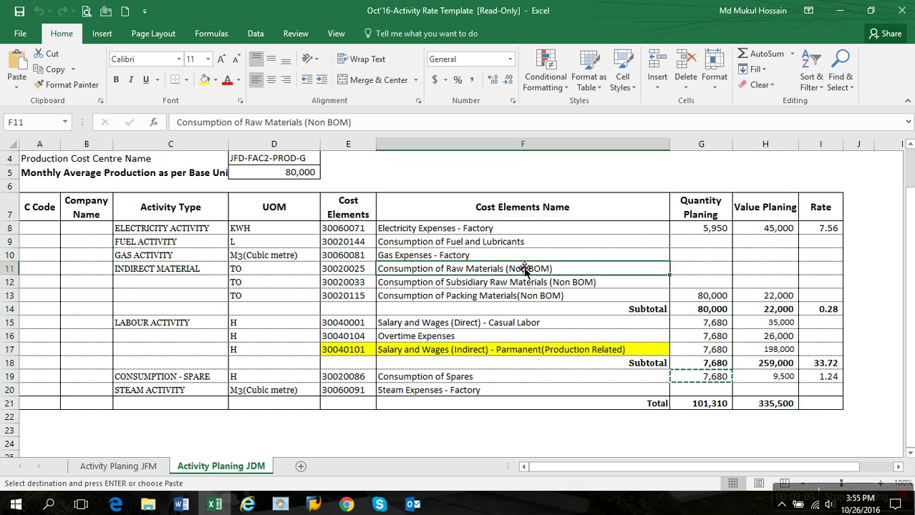
click(721, 231)
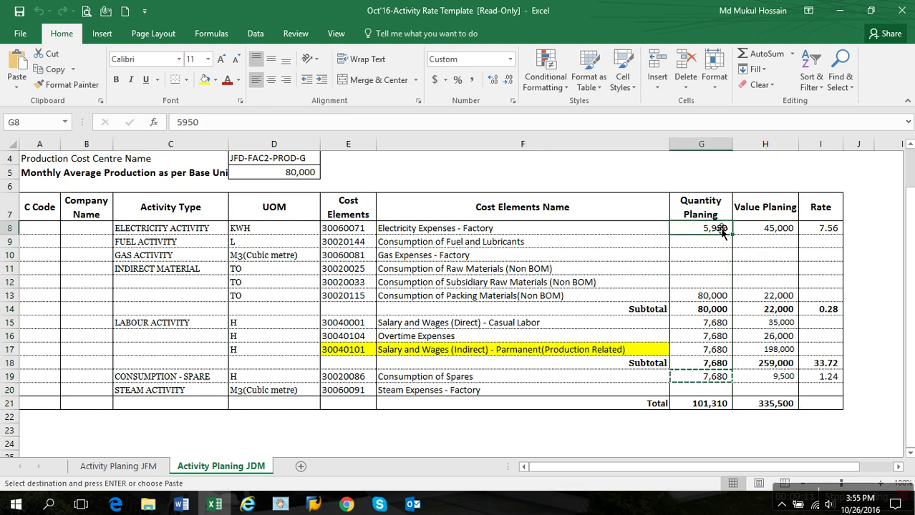
click(771, 234)
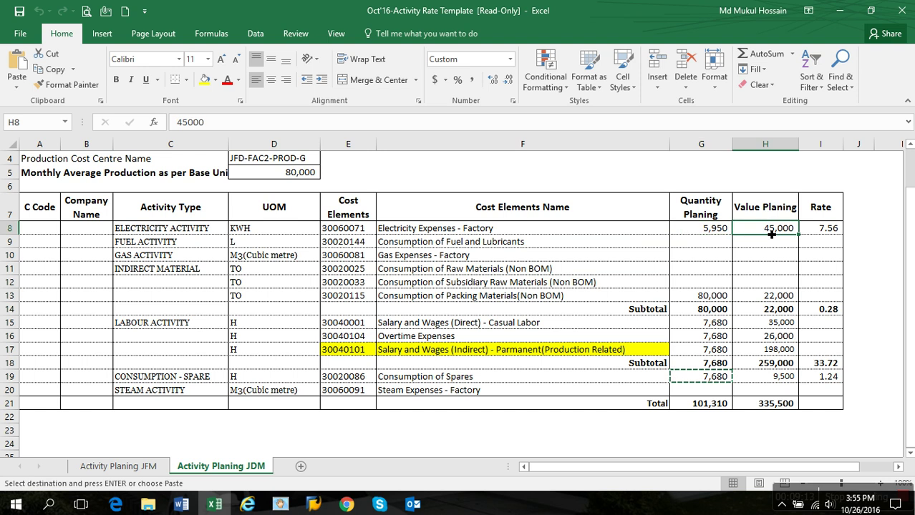
key(ctrl+c)
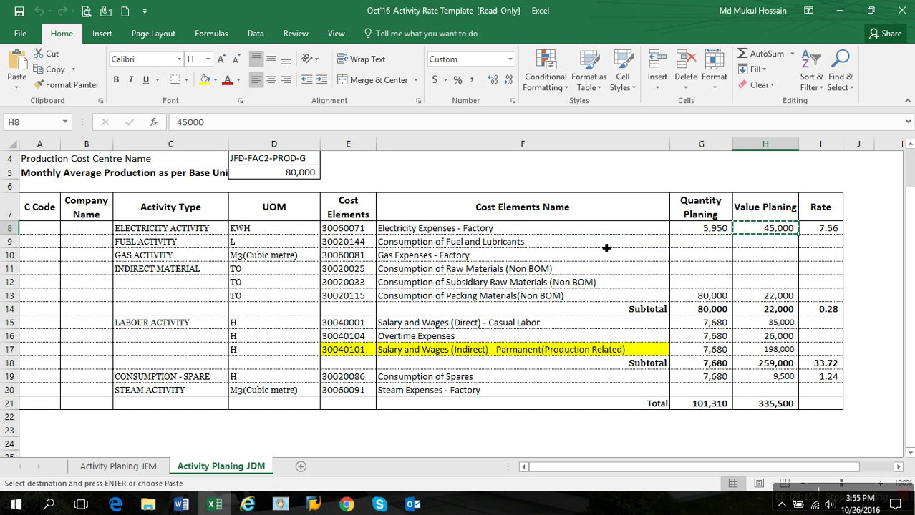
click(369, 234)
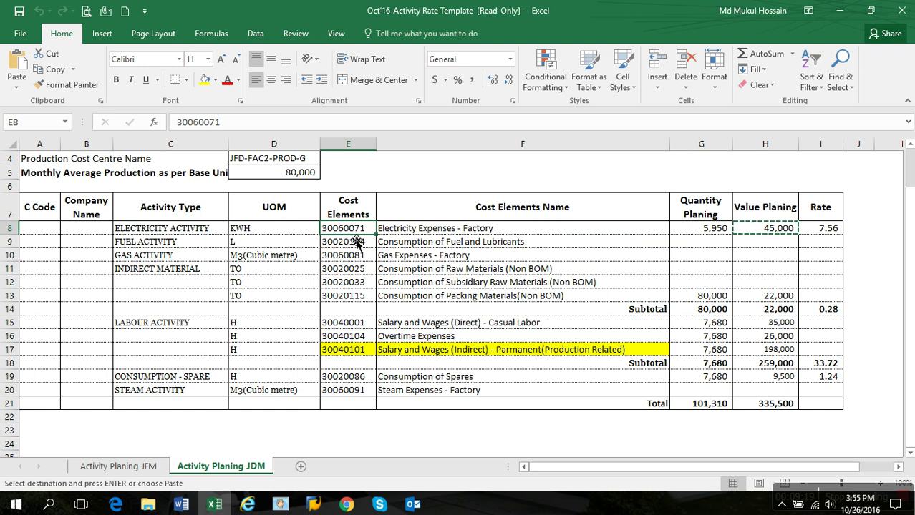
key(alt+Tab)
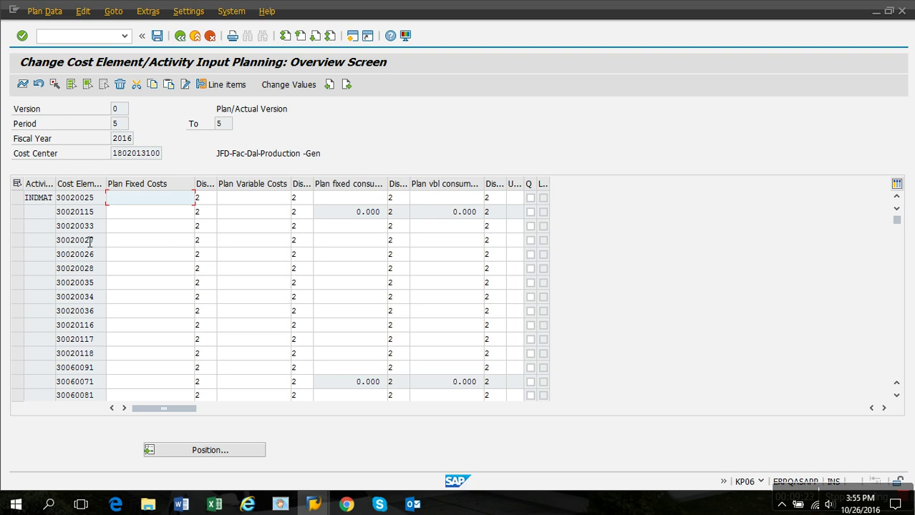
Look through the planned activity types in the overview and widen the Activity Type and Cost Element columns.
scroll(94, 346, down, 7)
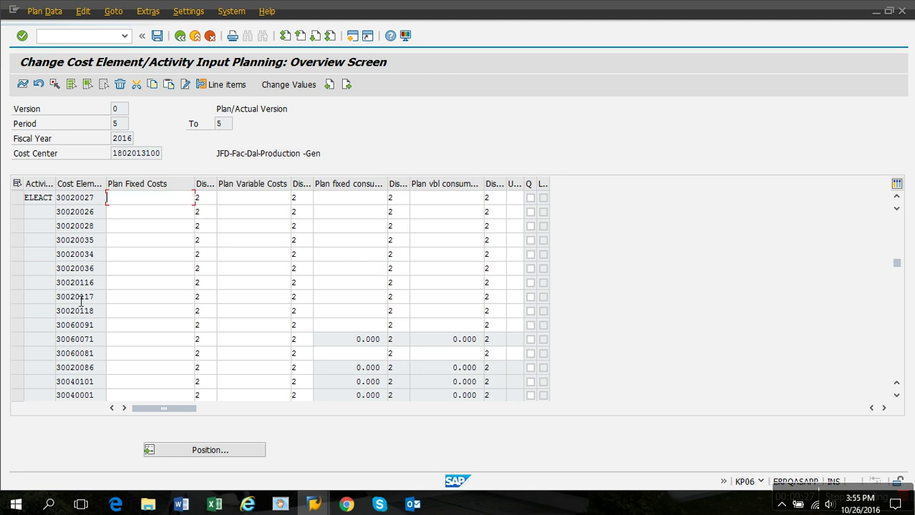
scroll(77, 297, up, 1)
scroll(76, 297, down, 1)
scroll(75, 297, up, 7)
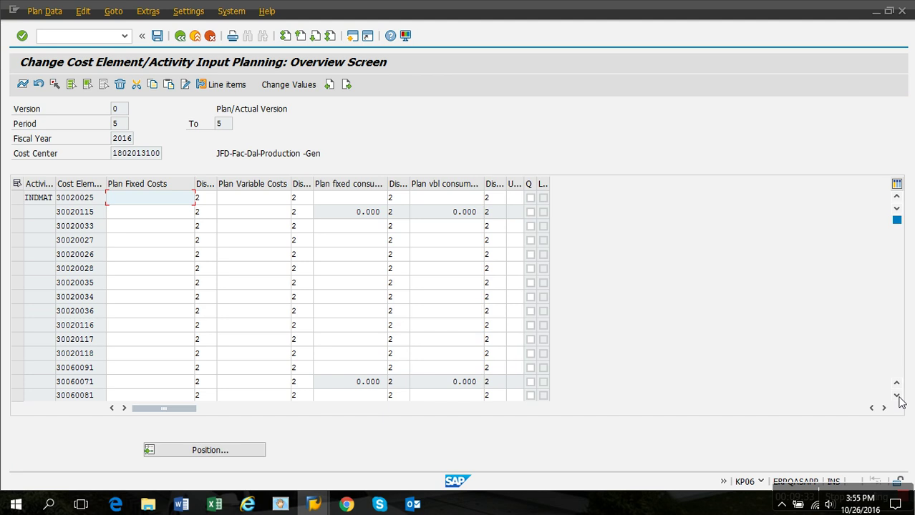
drag(57, 184, 76, 184)
drag(129, 196, 130, 188)
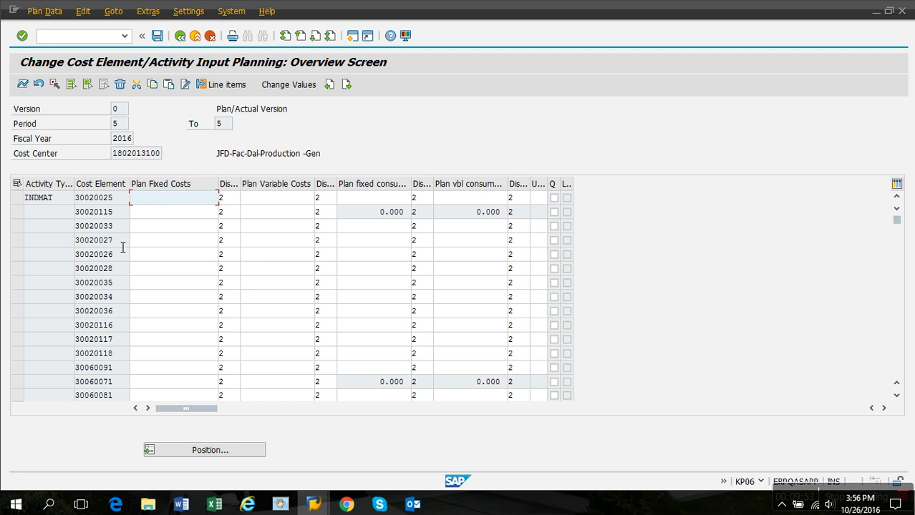
Copy the indirect material value subtotal of 22,000 from the JDM sheet in Excel and compare it with the SAP overview.
key(alt+Tab)
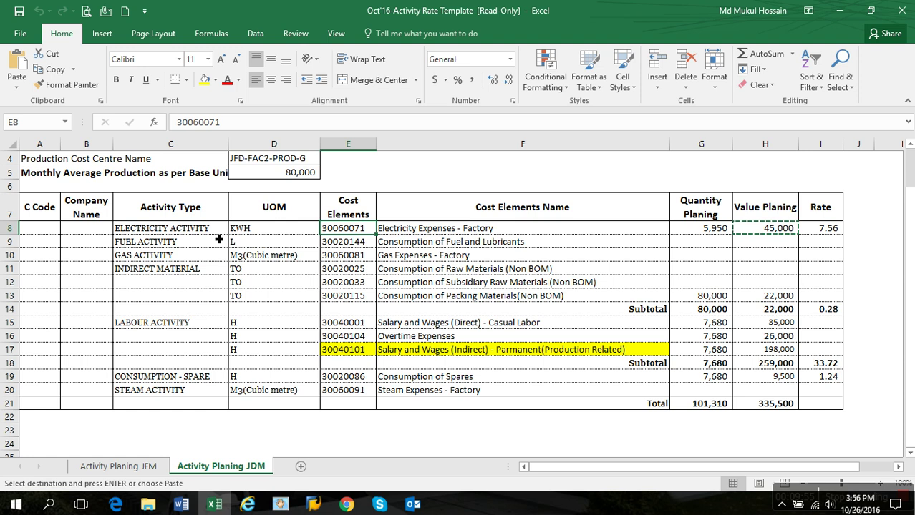
click(172, 274)
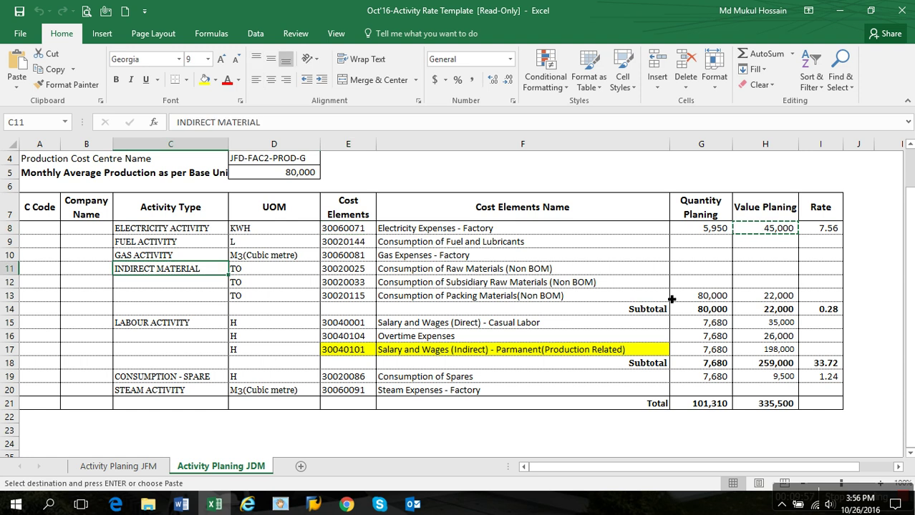
click(776, 314)
key(ctrl+c)
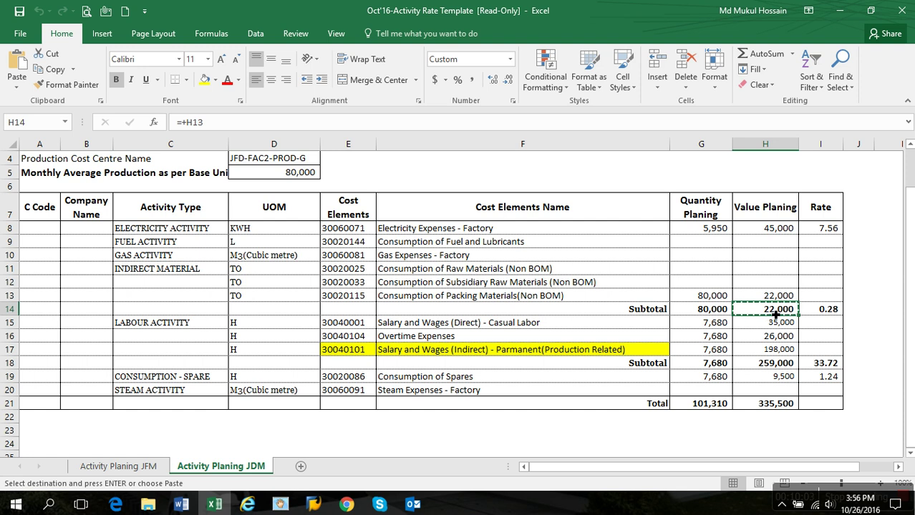
key(alt+Tab)
key(alt+Tab)
Copy the 22,000 planned value of cost element 30020115, Consumption of Packing Materials, from Excel and return to SAP.
click(360, 299)
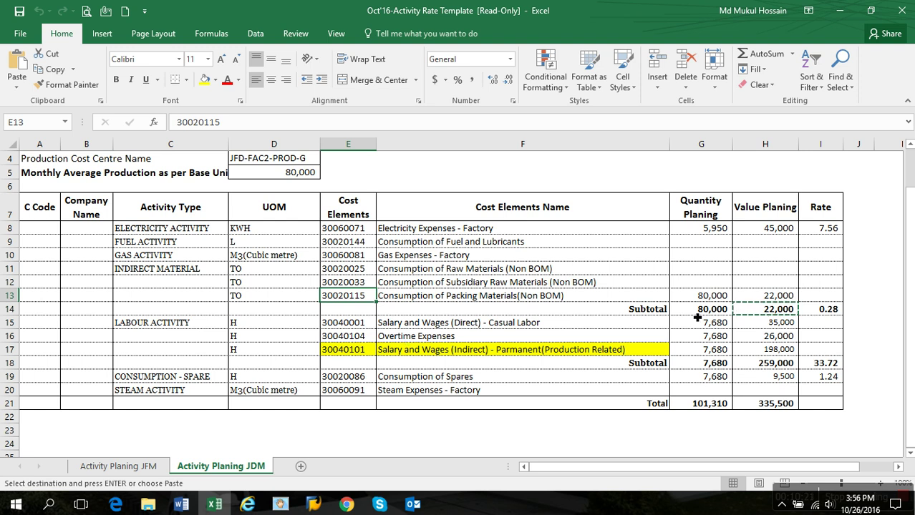
click(774, 300)
key(ctrl+c)
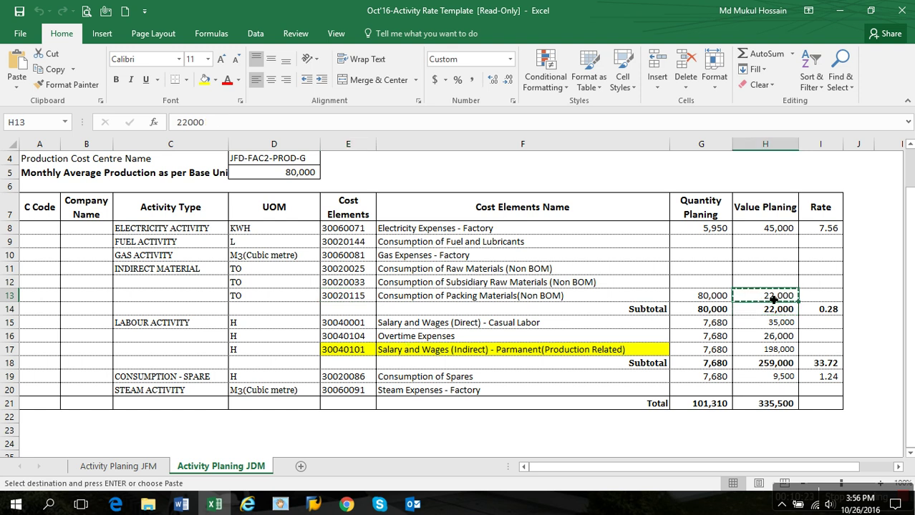
click(359, 297)
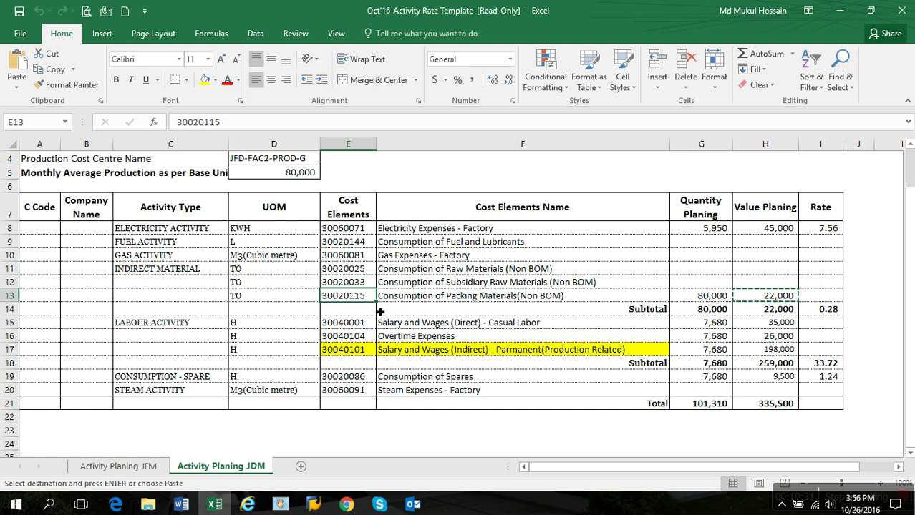
key(alt+Tab)
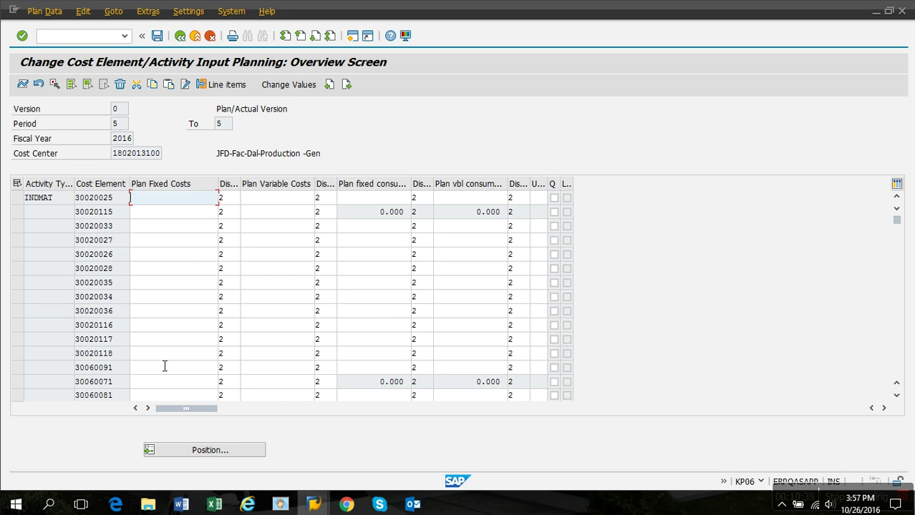
Compare the cost elements listed under INDMAT in the SAP overview with the indirect material rows of the Excel template.
key(alt+Tab)
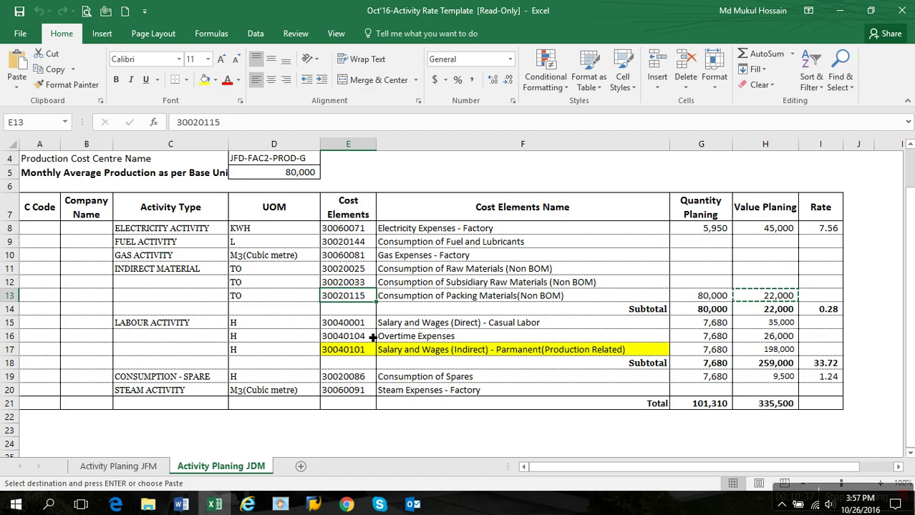
key(alt+Tab)
click(159, 347)
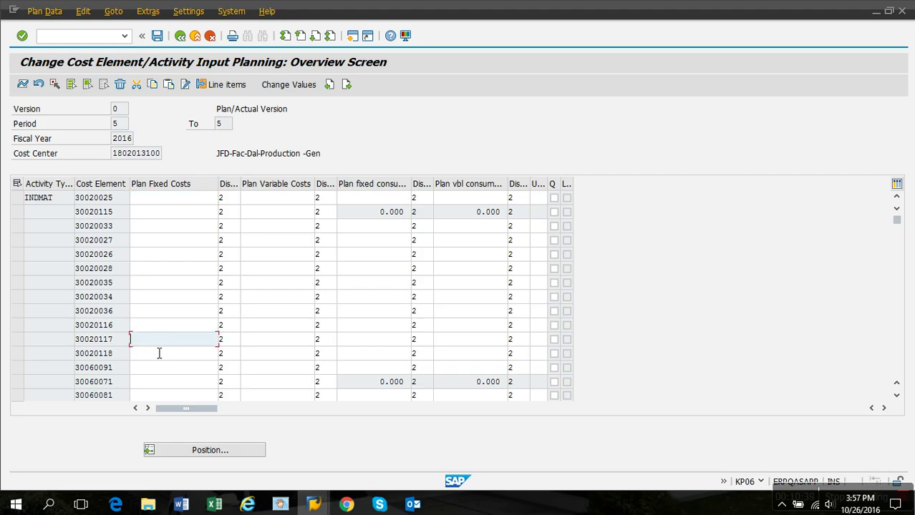
scroll(170, 364, down, 1)
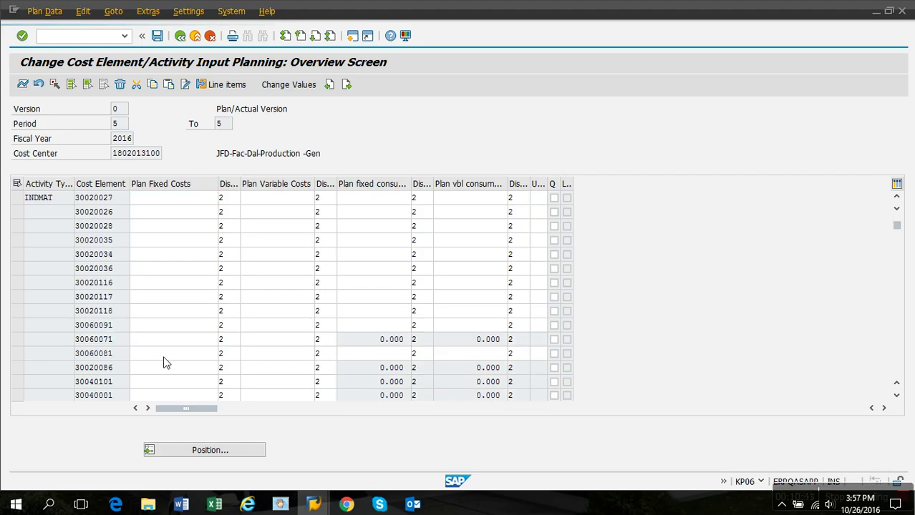
scroll(170, 363, down, 1)
scroll(170, 363, up, 1)
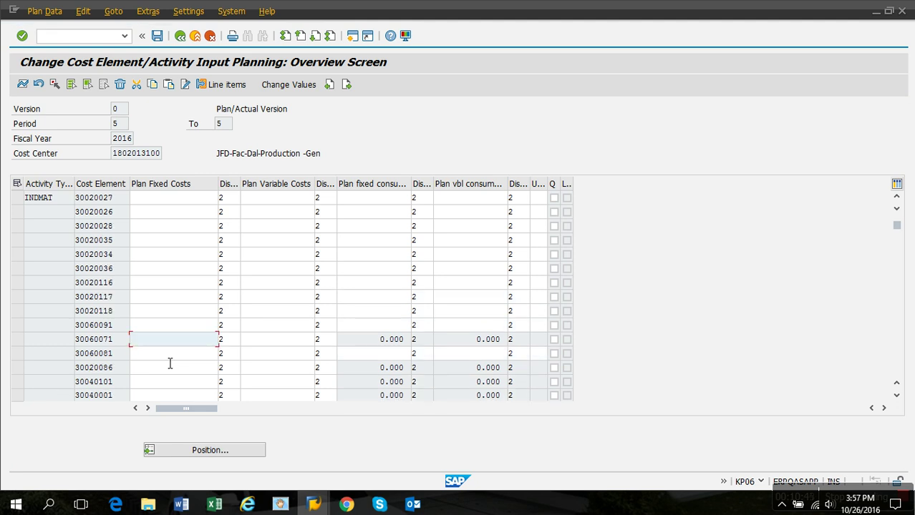
key(alt+Tab)
key(alt+Tab)
scroll(104, 321, up, 1)
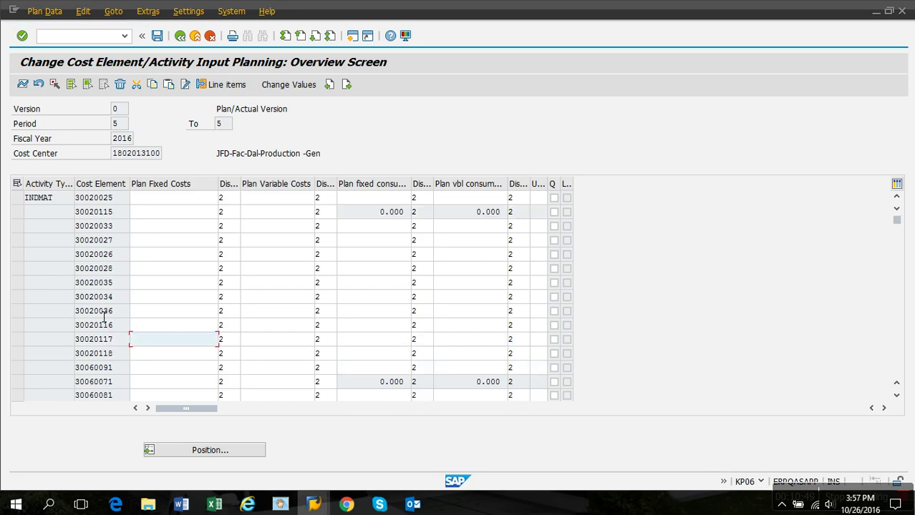
Enter the copied 22,000 as plan variable costs for cost element 30020115 under activity type INDMAT.
click(145, 212)
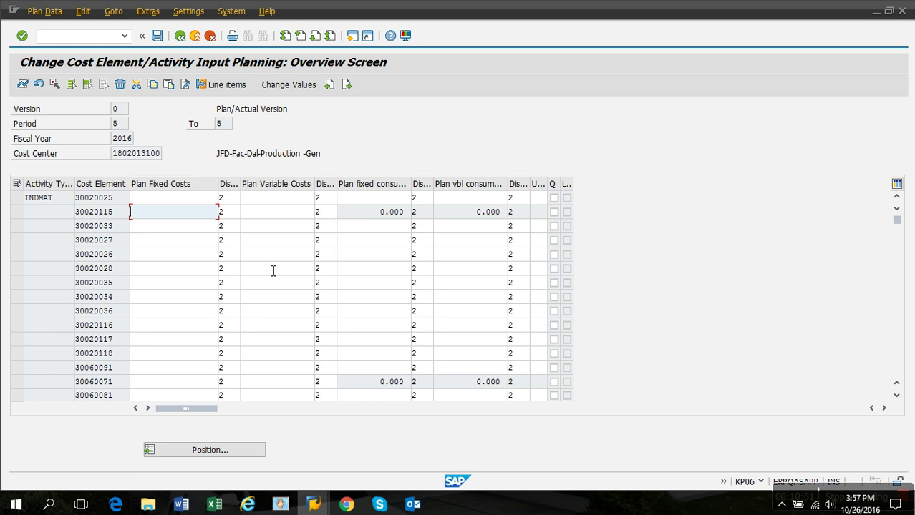
click(278, 213)
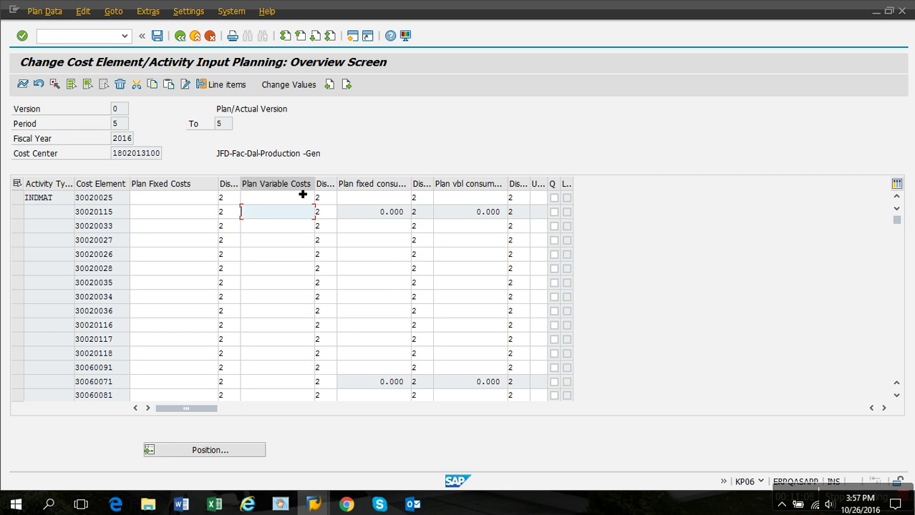
key(ctrl+v)
key(alt+Tab)
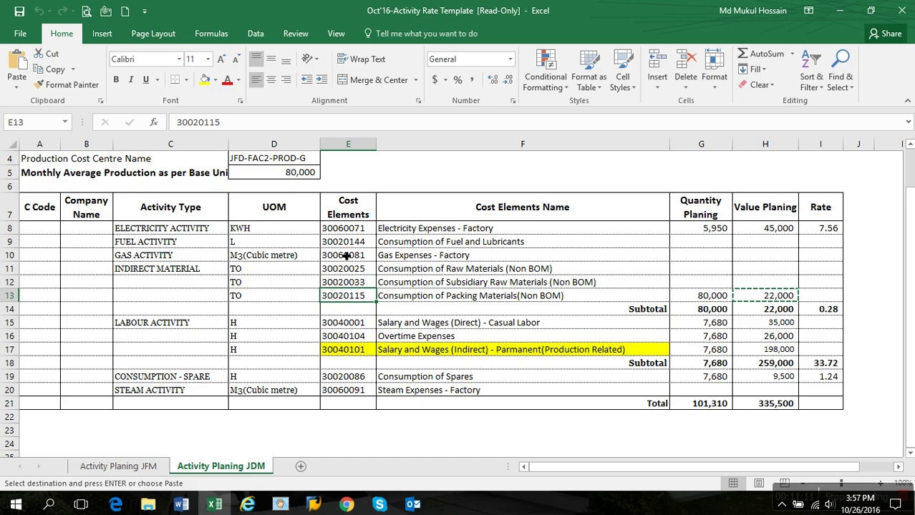
key(alt+Tab)
key(Return)
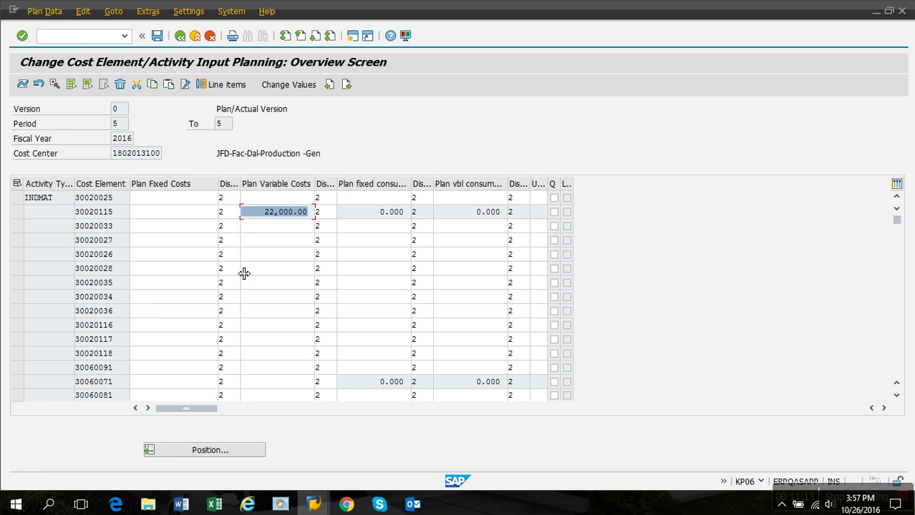
Locate the ELEACT activity rows in the SAP overview and match cost element 30060071 against the electricity row in Excel.
key(alt+Tab)
key(alt+Tab)
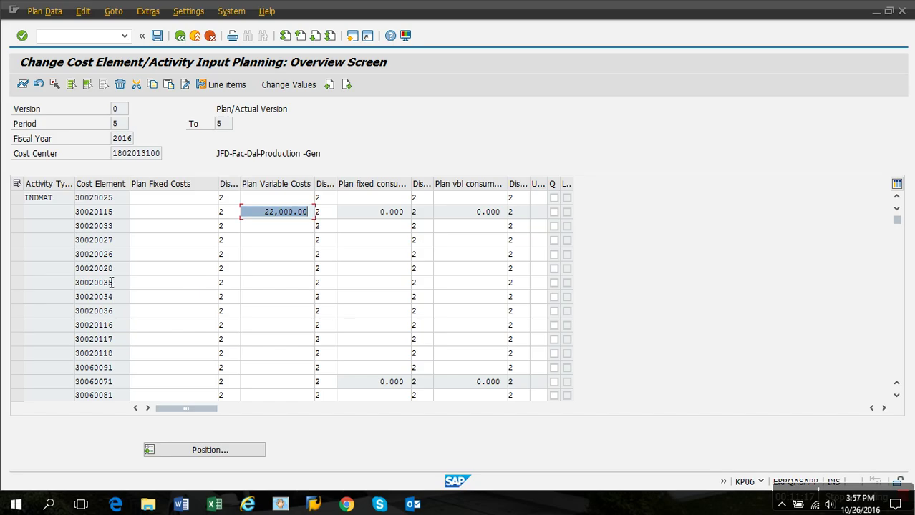
scroll(158, 268, down, 1)
scroll(158, 268, down, 1)
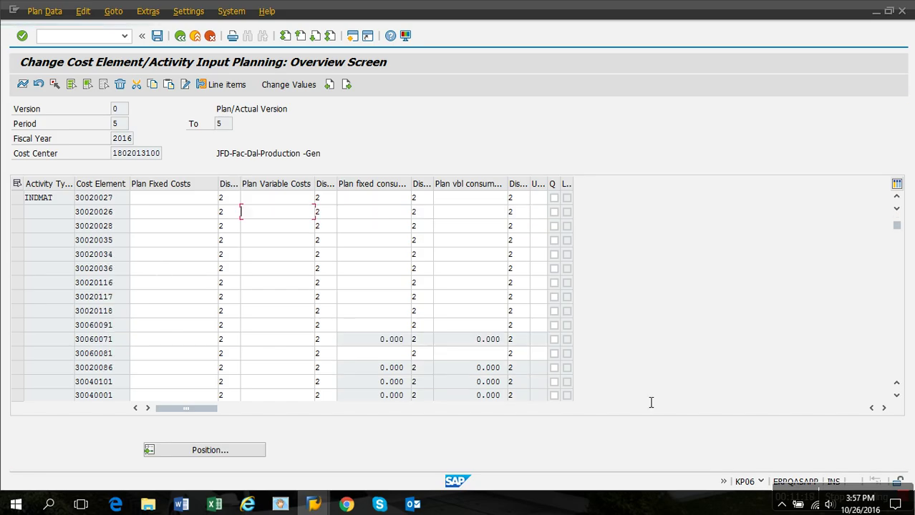
click(896, 395)
click(896, 396)
click(897, 396)
click(896, 396)
click(896, 396)
click(897, 396)
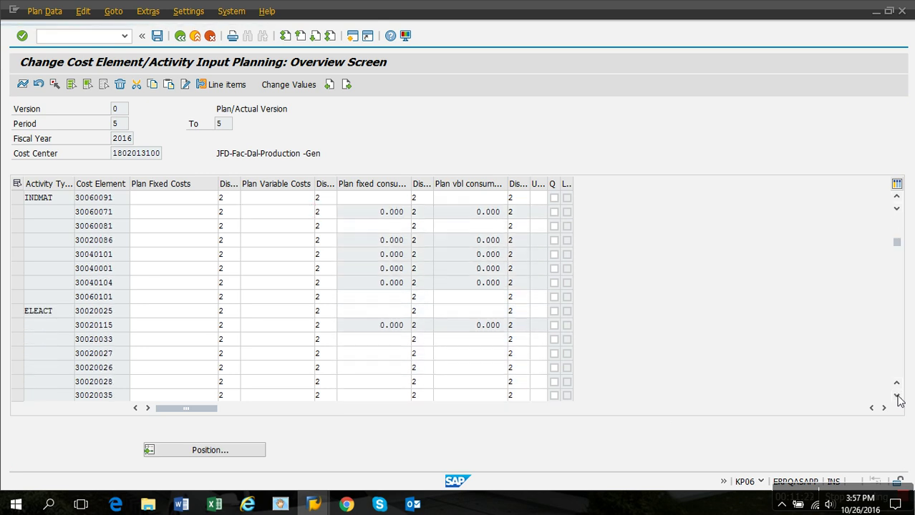
click(896, 396)
click(897, 396)
click(897, 396)
click(896, 396)
click(896, 396)
click(897, 396)
click(896, 396)
click(897, 396)
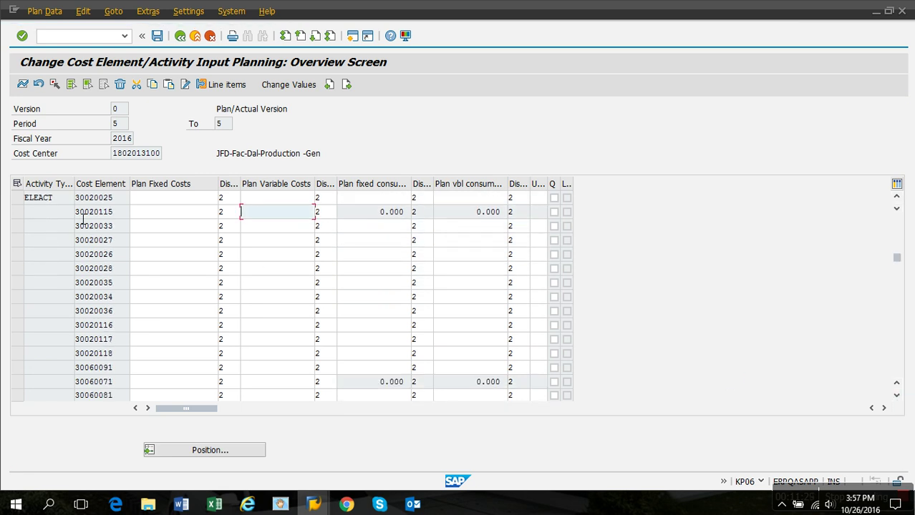
key(alt+Tab)
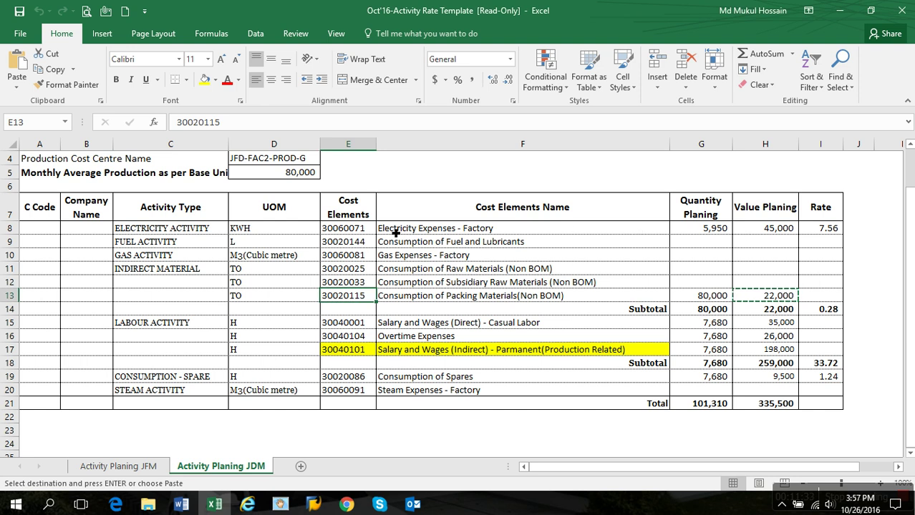
click(345, 229)
key(alt+Tab)
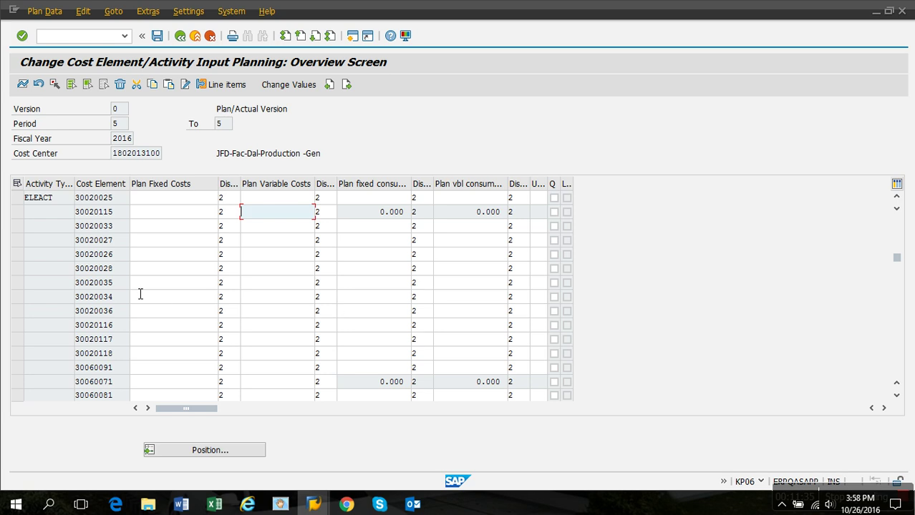
click(149, 386)
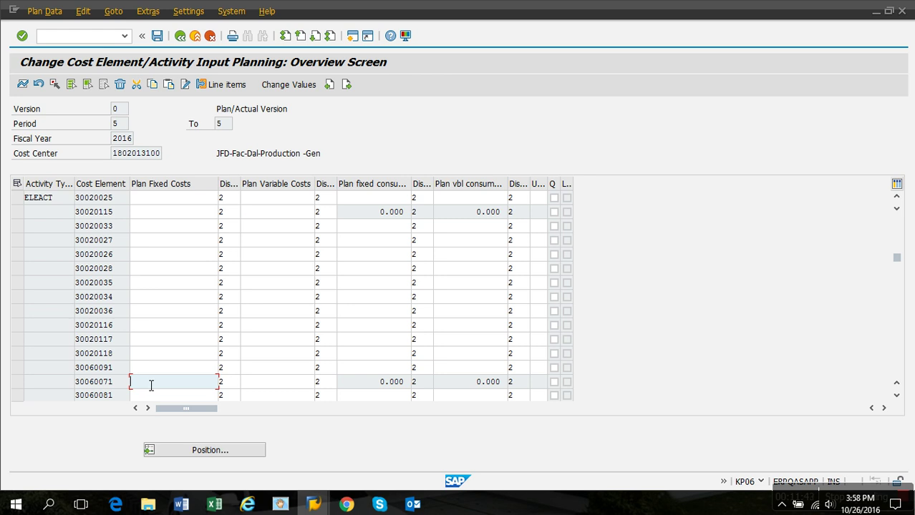
Copy the electricity value of 45,000 from Excel into the plan variable costs of cost element 30060071 under ELEACT in SAP.
key(alt+Tab)
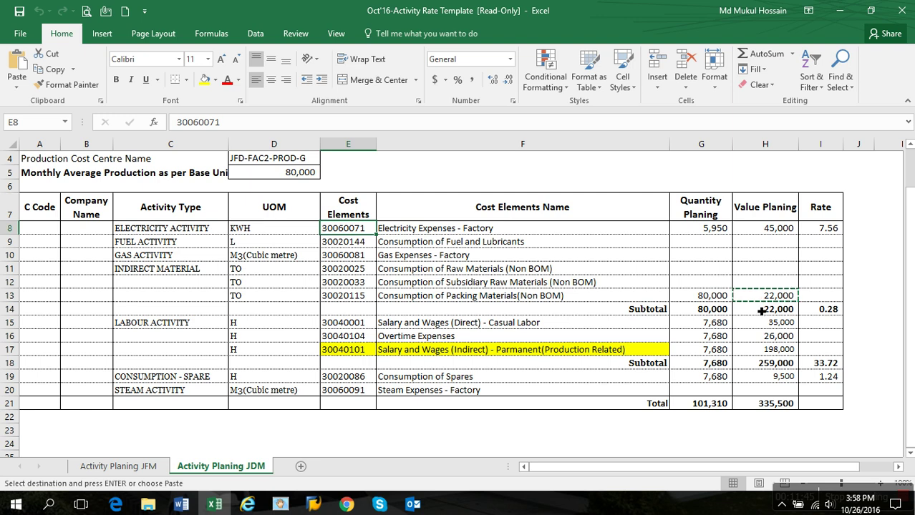
click(786, 229)
key(ctrl+c)
key(alt+Tab)
click(283, 383)
key(ctrl+v)
key(Return)
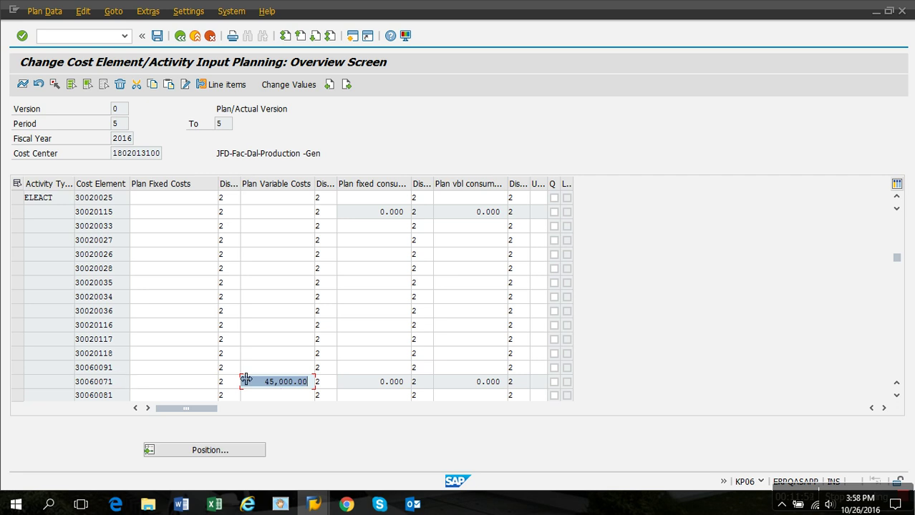
Locate the cost element rows of activity type LABACT in the SAP planning overview.
key(alt+Tab)
key(alt+Tab)
scroll(194, 354, down, 1)
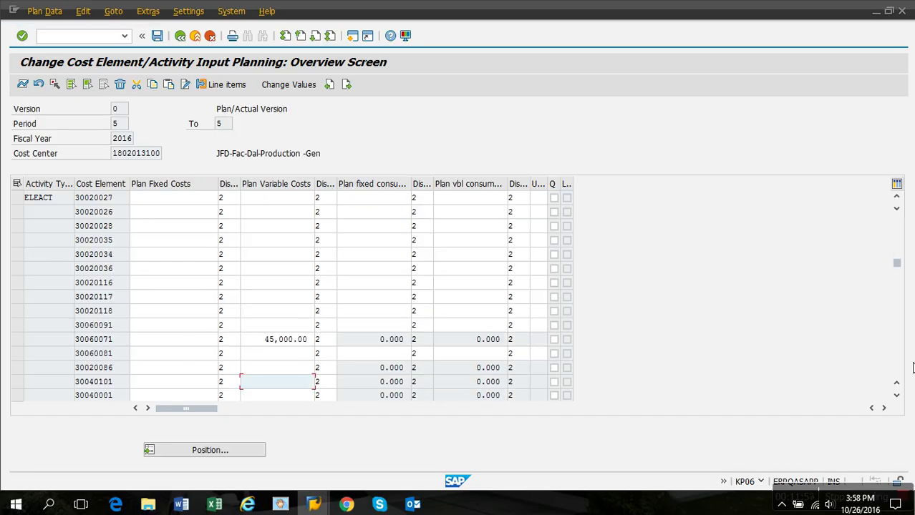
click(898, 397)
click(897, 397)
click(897, 397)
click(897, 396)
click(897, 397)
click(897, 398)
click(897, 397)
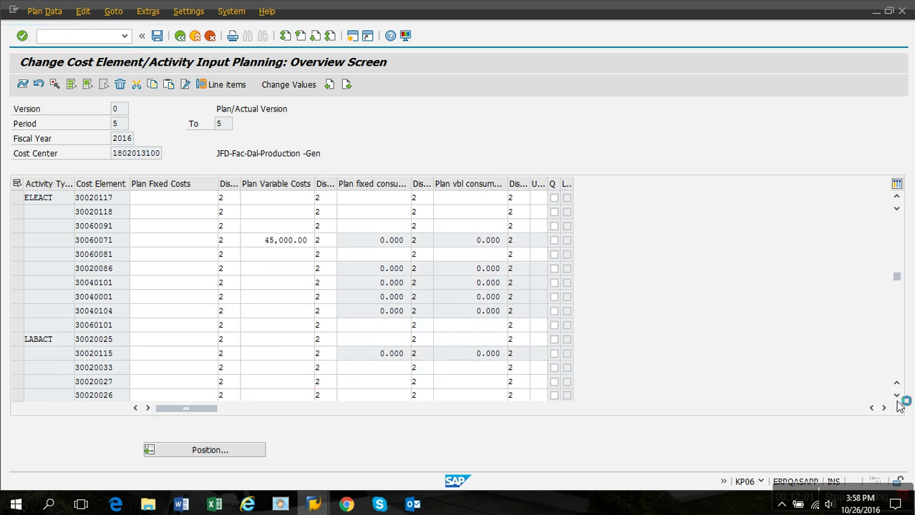
click(897, 398)
click(897, 397)
click(897, 398)
click(897, 397)
click(897, 397)
click(897, 397)
click(897, 397)
click(897, 398)
click(897, 397)
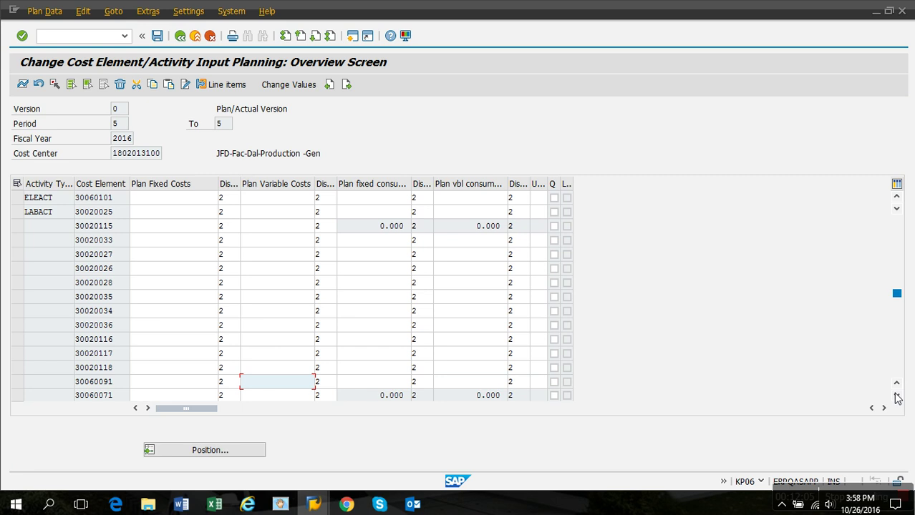
click(897, 397)
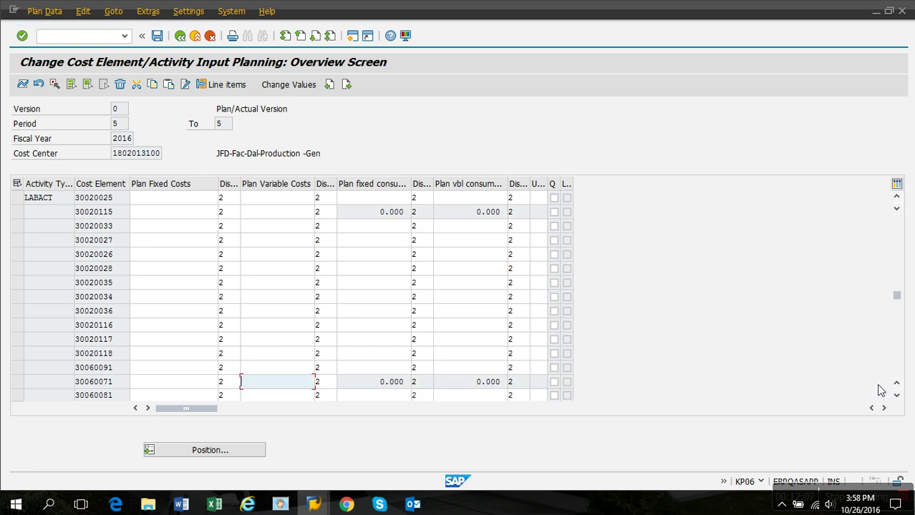
Copy the casual labour value of 35,000 from Excel into the plan variable costs of cost element 30040001 under LABACT in SAP.
key(alt+Tab)
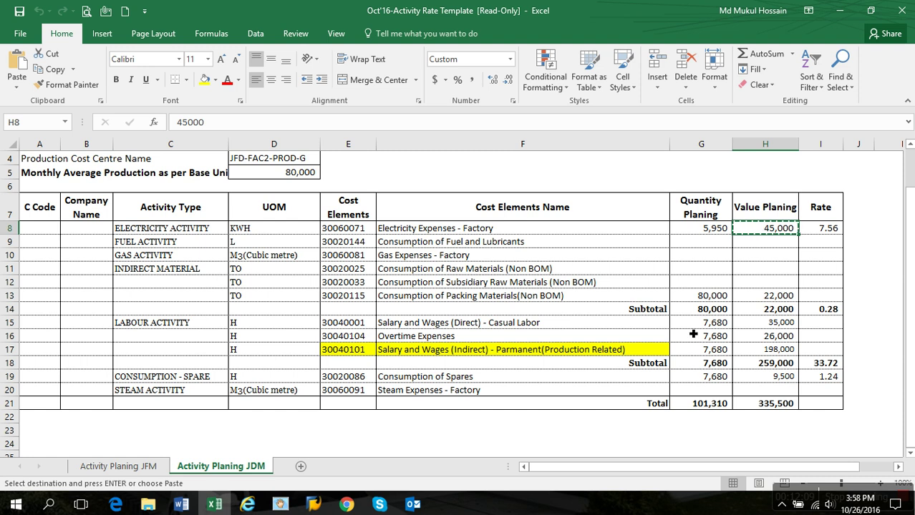
click(206, 326)
drag(350, 325, 371, 359)
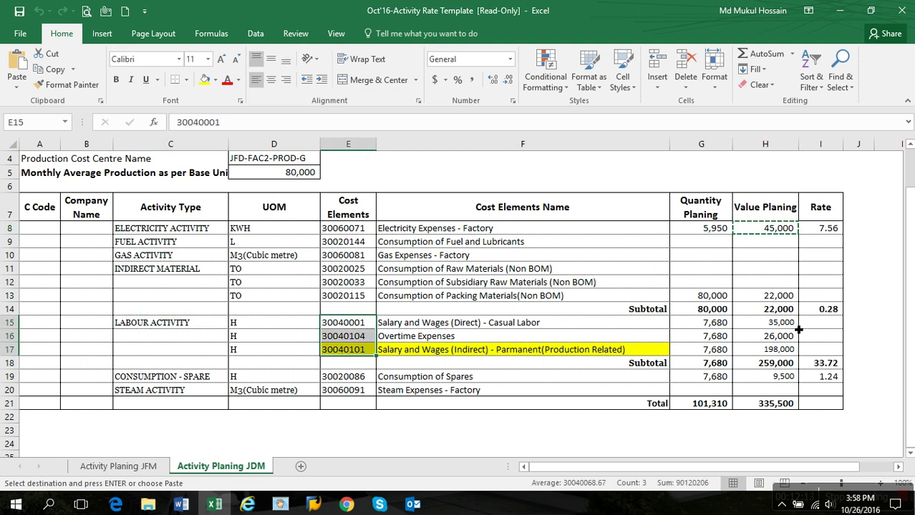
click(355, 326)
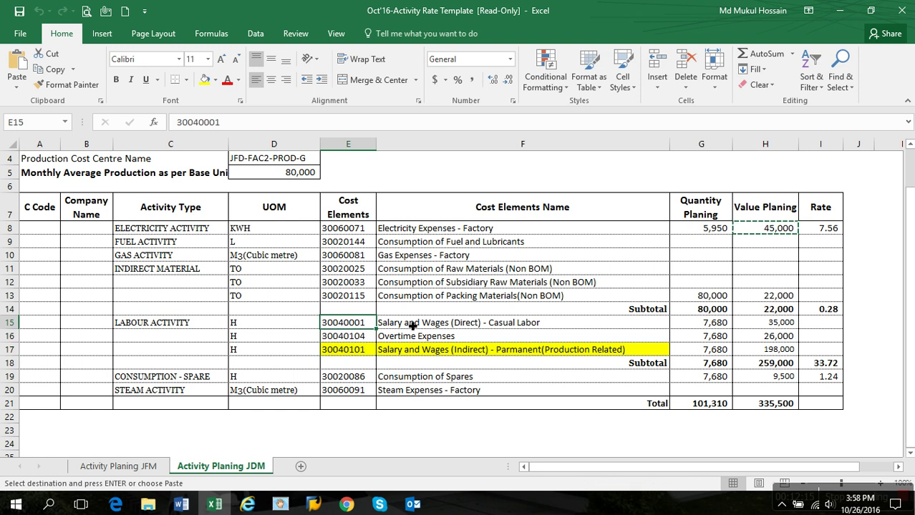
click(786, 323)
key(ctrl+c)
key(alt+Tab)
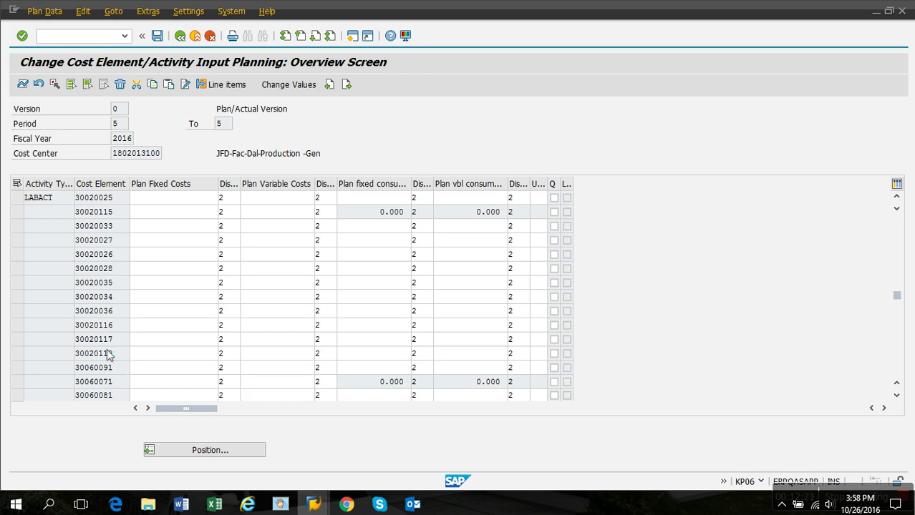
scroll(113, 355, down, 1)
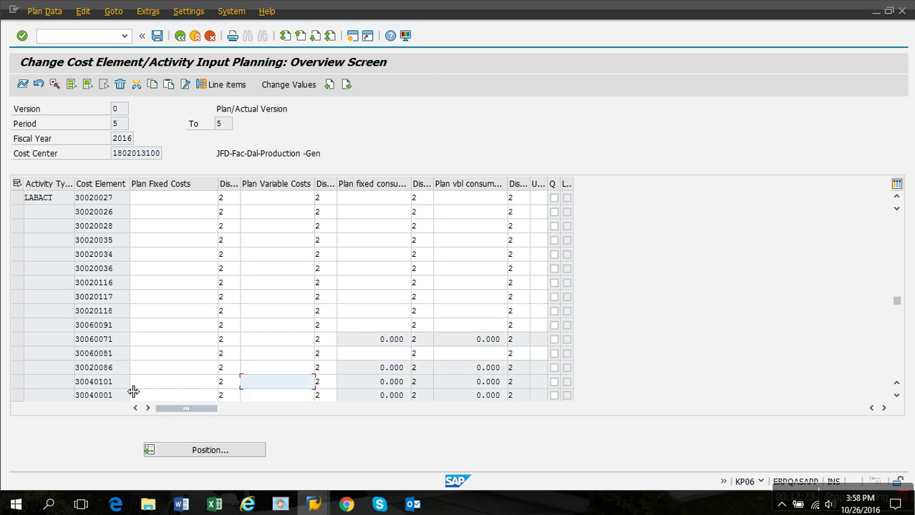
click(160, 398)
click(262, 401)
text(35,000)
key(Return)
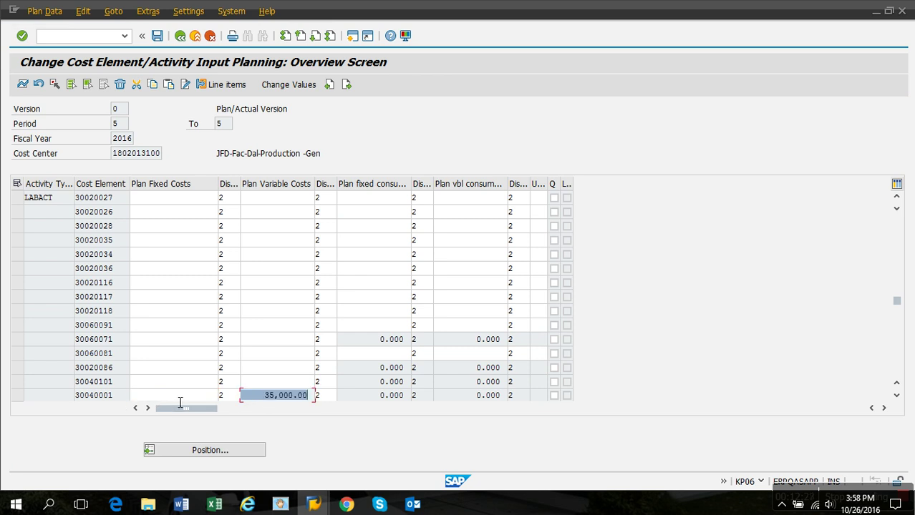
Copy the overtime expenses value of 26,000 from Excel into the plan variable costs of cost element 30040104 under LABACT in SAP.
key(alt+Tab)
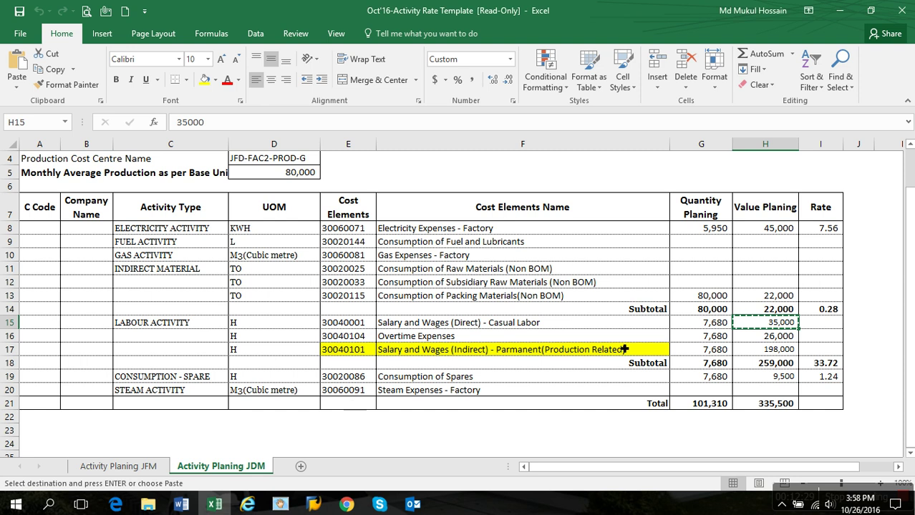
click(777, 339)
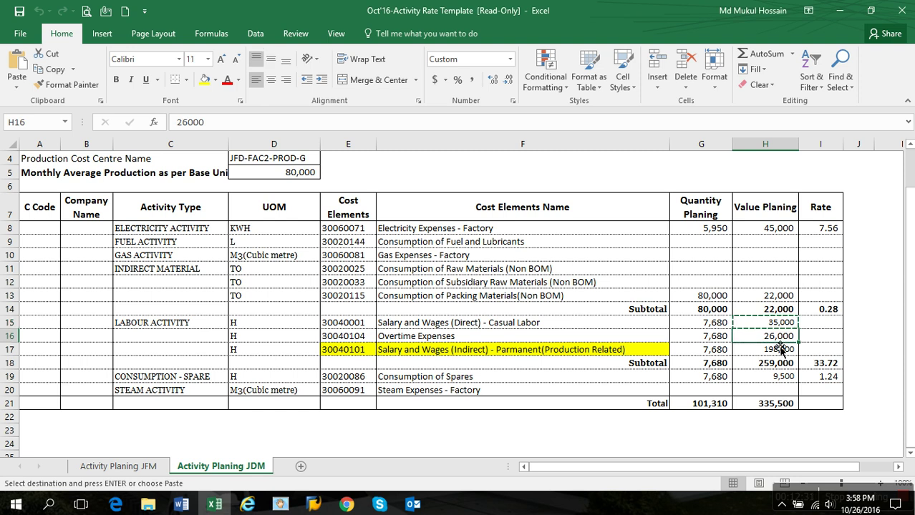
key(ctrl+c)
key(alt+Tab)
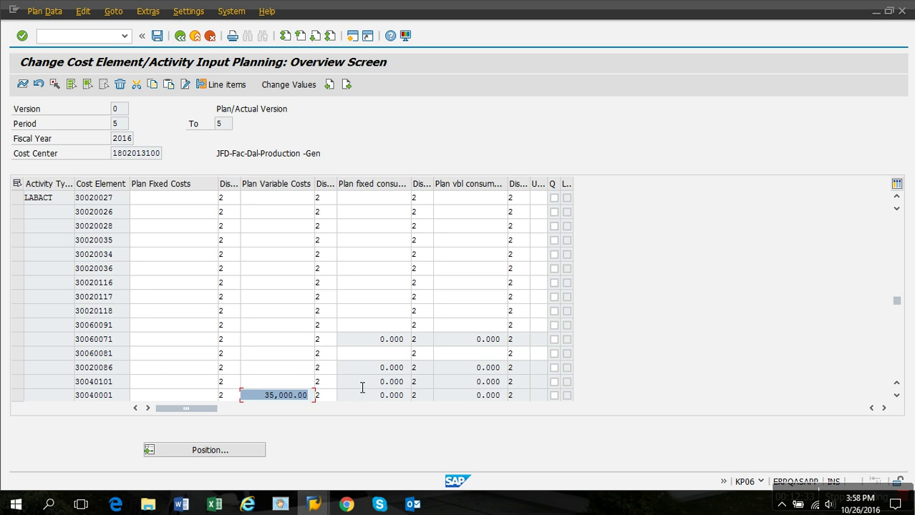
click(896, 396)
click(897, 396)
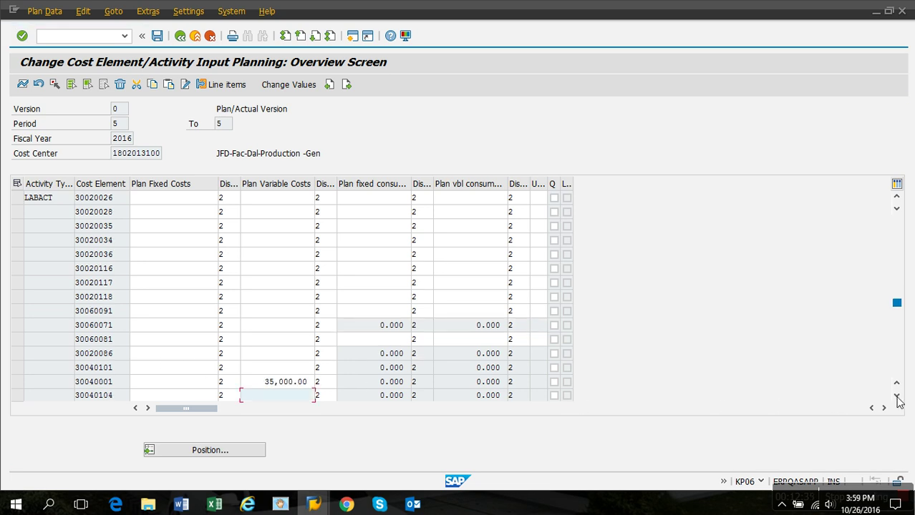
key(ctrl+v)
key(Return)
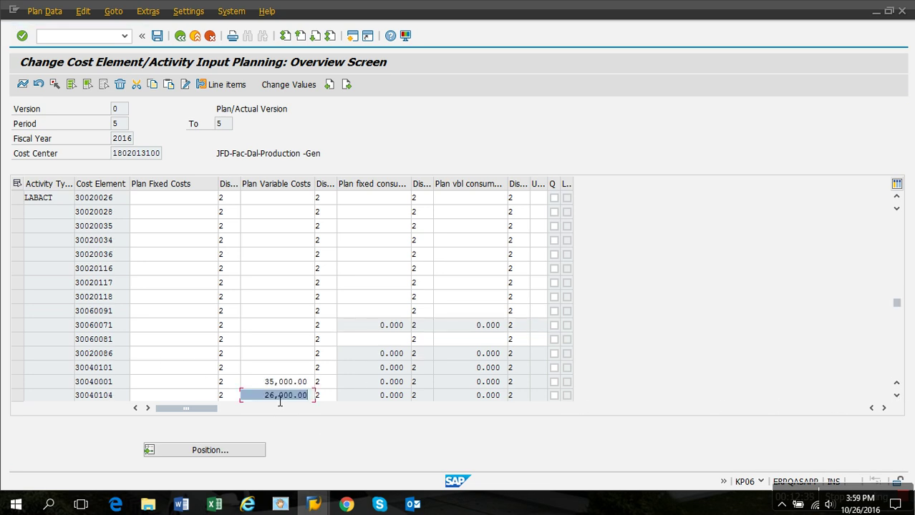
Copy the indirect salary and wages value of 198,000 from Excel into the plan variable costs of cost element 30040101 under LABACT in SAP.
key(alt+Tab)
click(785, 350)
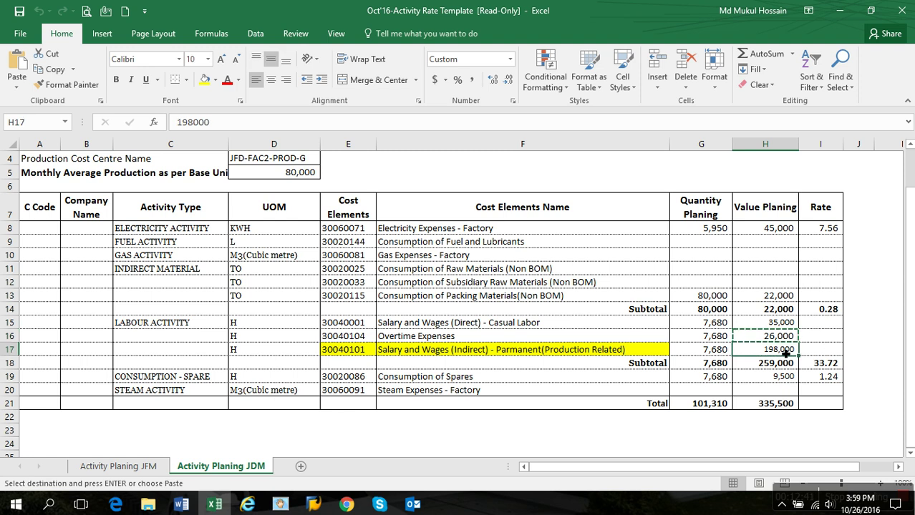
key(ctrl+c)
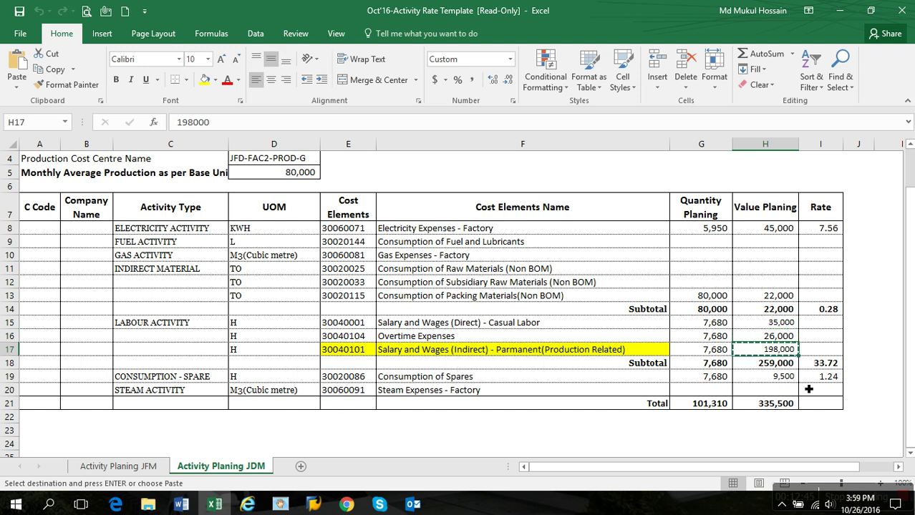
key(alt+Tab)
click(146, 371)
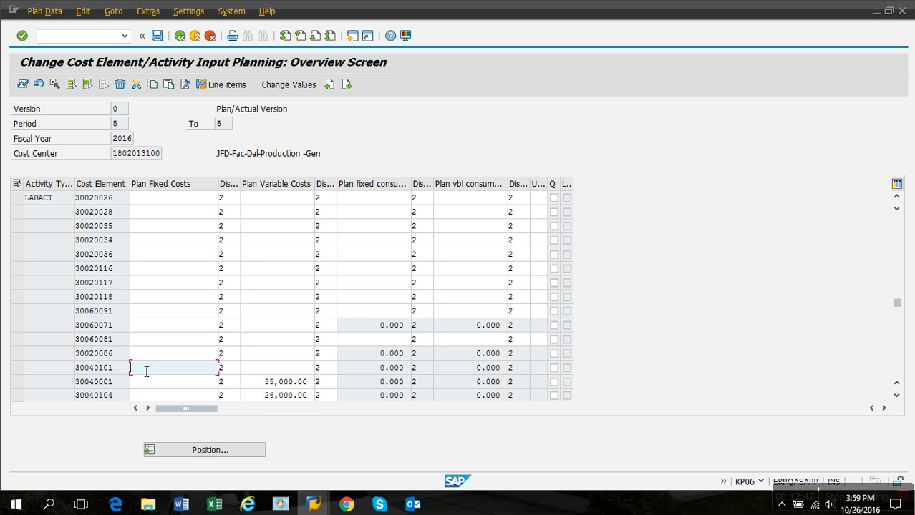
click(291, 369)
key(ctrl+v)
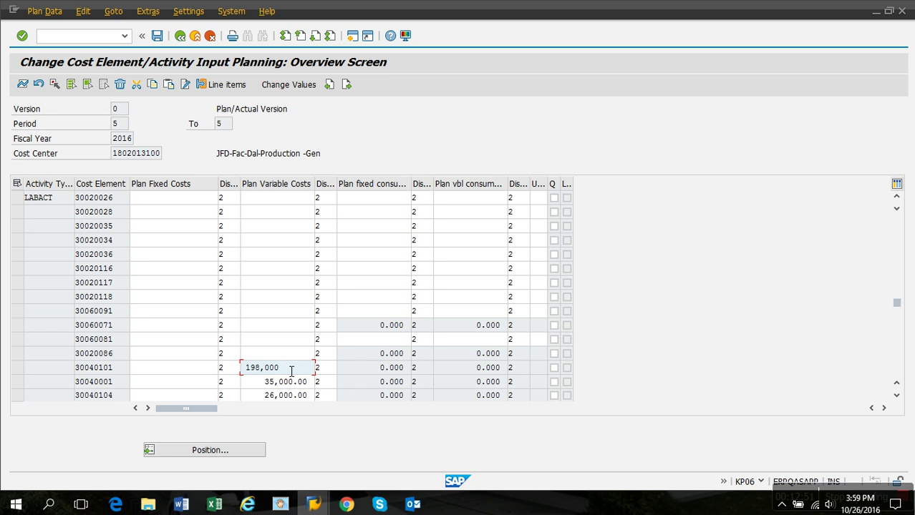
key(Return)
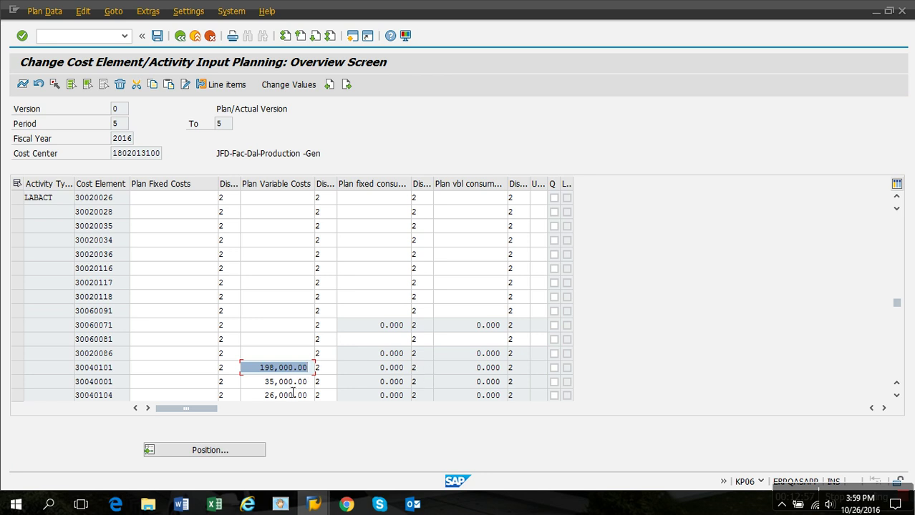
Compare the labour activity rows and their subtotal in Excel with the plan variable costs under LABACT in SAP.
key(alt+Tab)
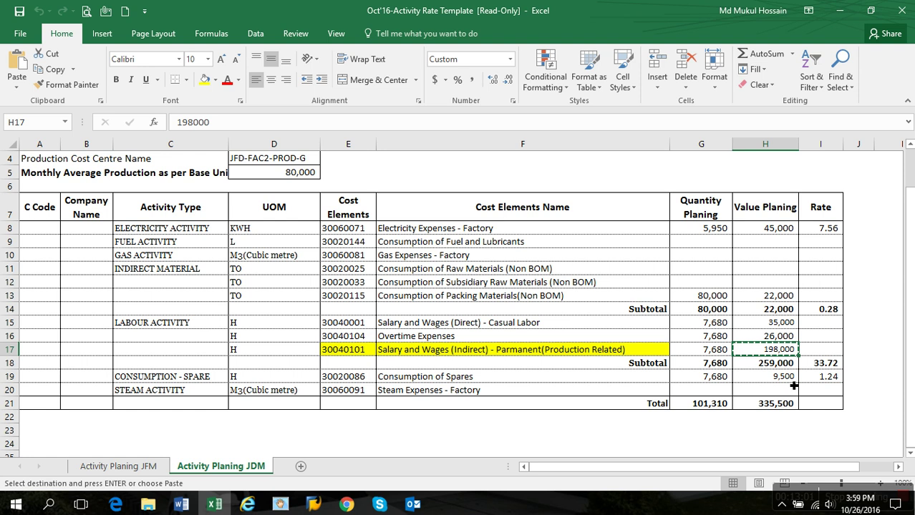
click(401, 336)
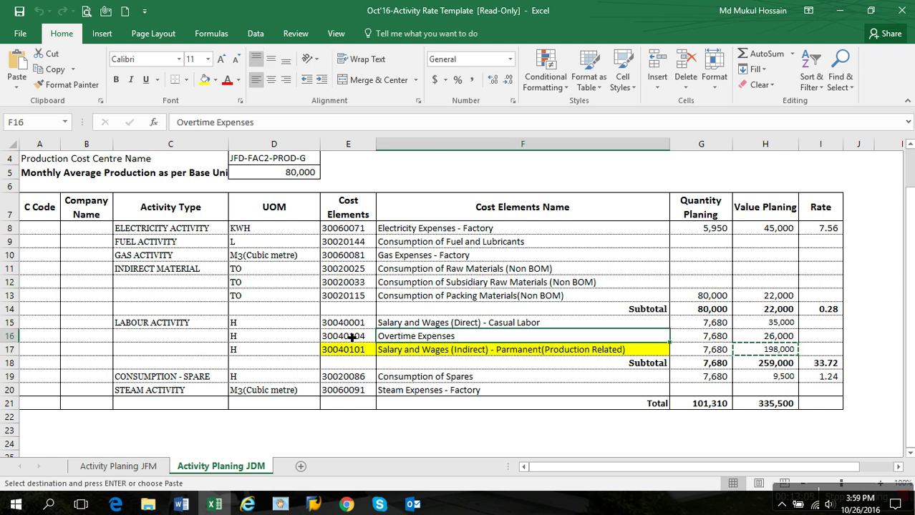
click(786, 364)
click(785, 380)
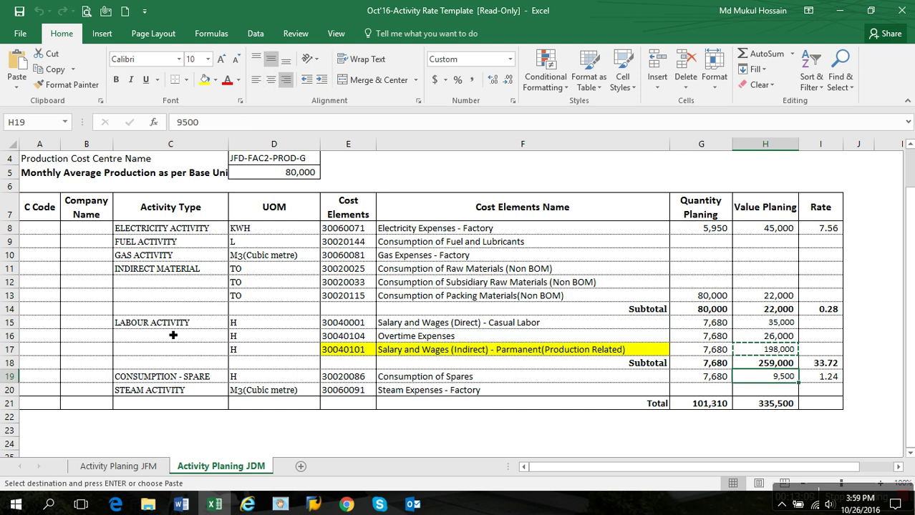
key(alt+Tab)
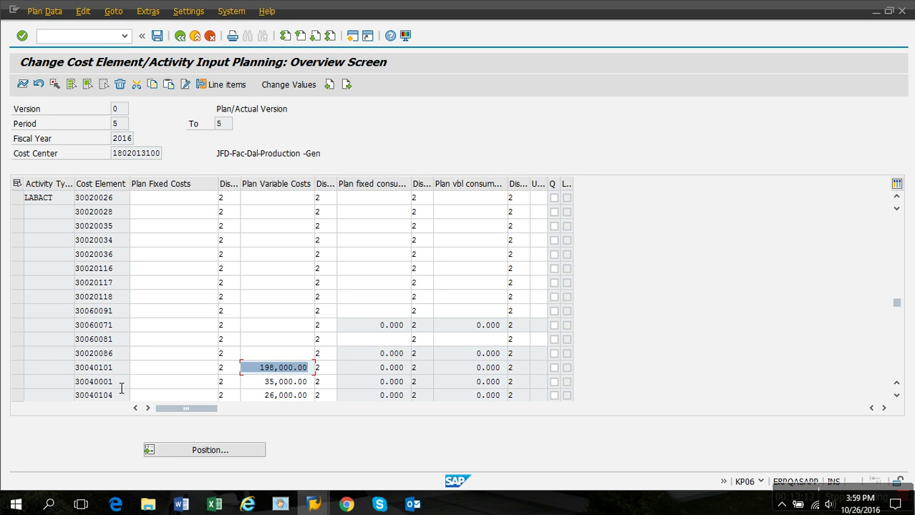
key(alt+Tab)
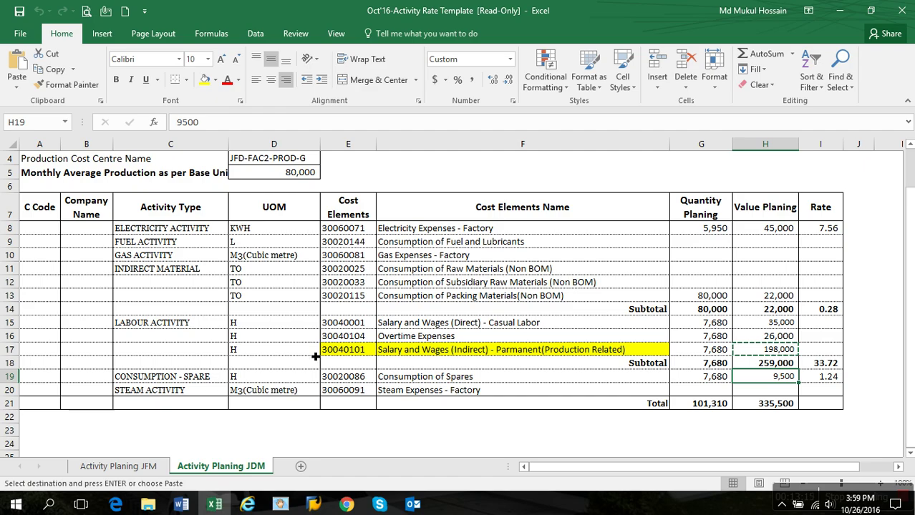
click(10, 350)
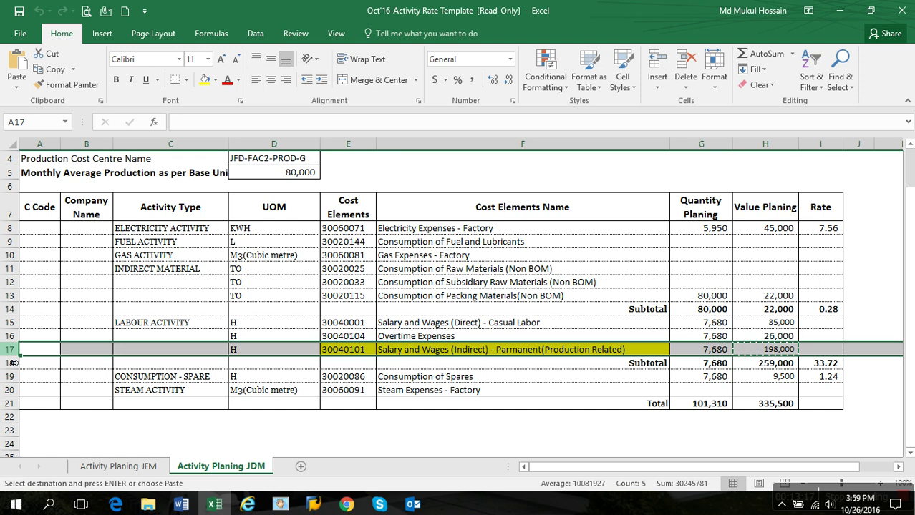
key(ctrl+c)
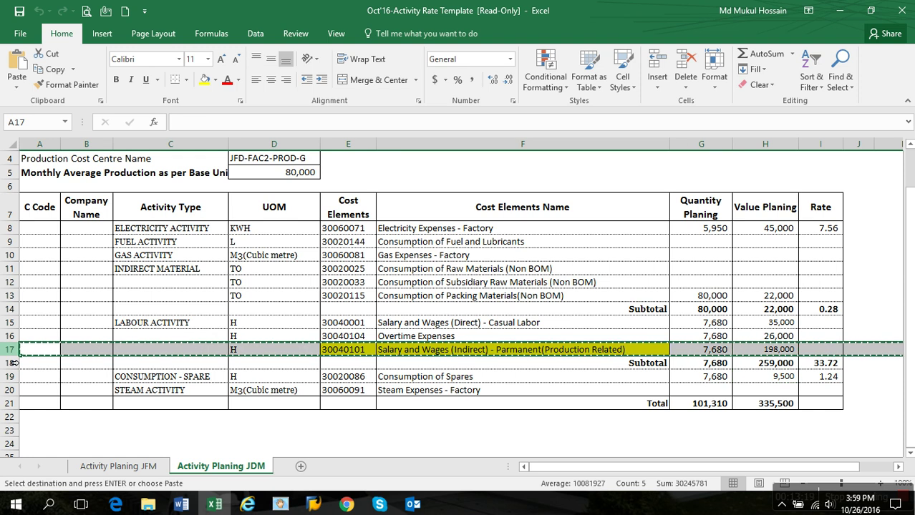
key(alt+Tab)
key(alt+Tab)
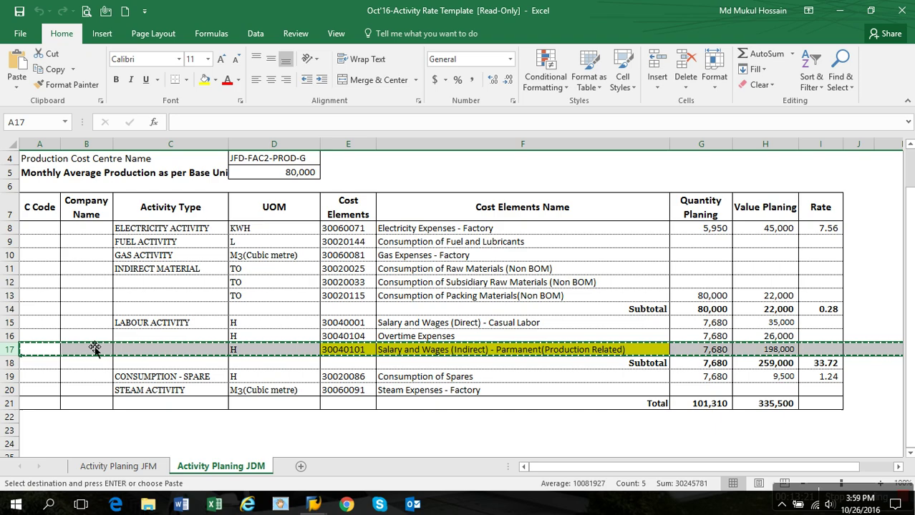
click(551, 361)
key(alt+Tab)
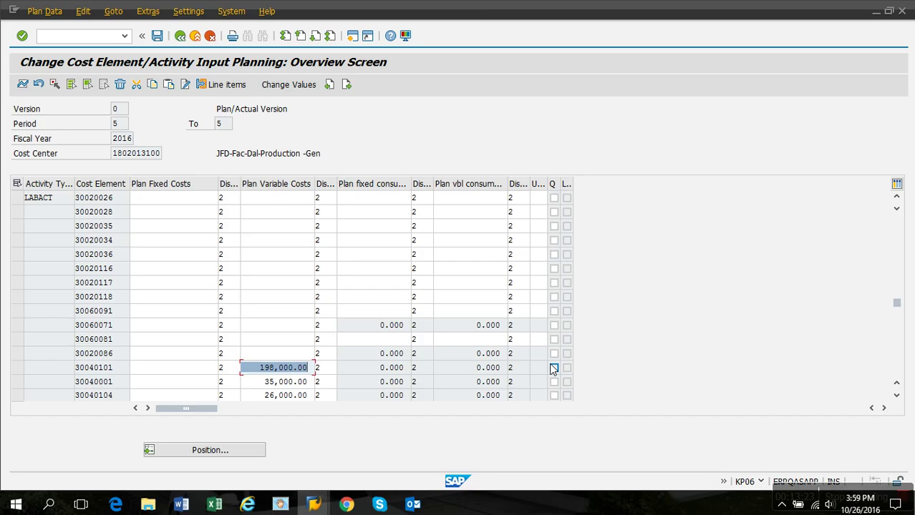
key(alt+Tab)
key(Down)
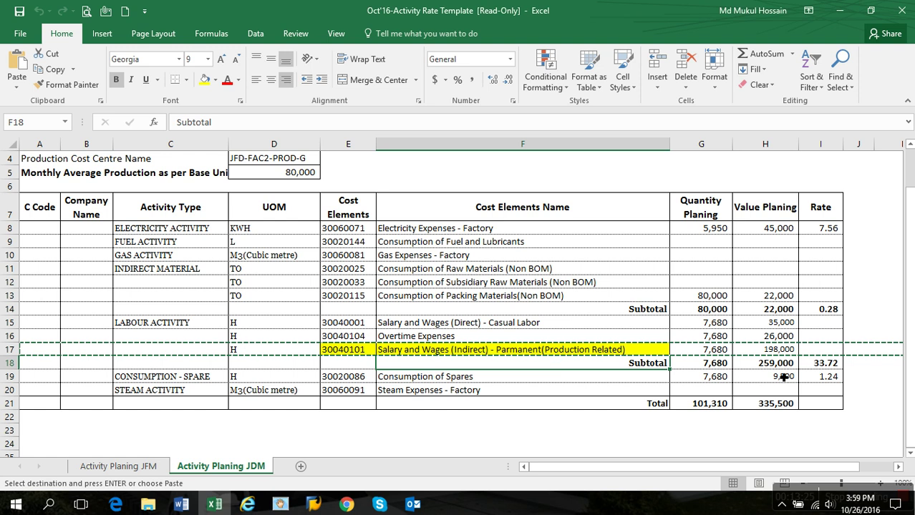
key(Right)
key(Right)
Copy the consumption of spares value of 9,500 from Excel into the plan variable costs of cost element 30020086 under REPACT in SAP.
click(340, 382)
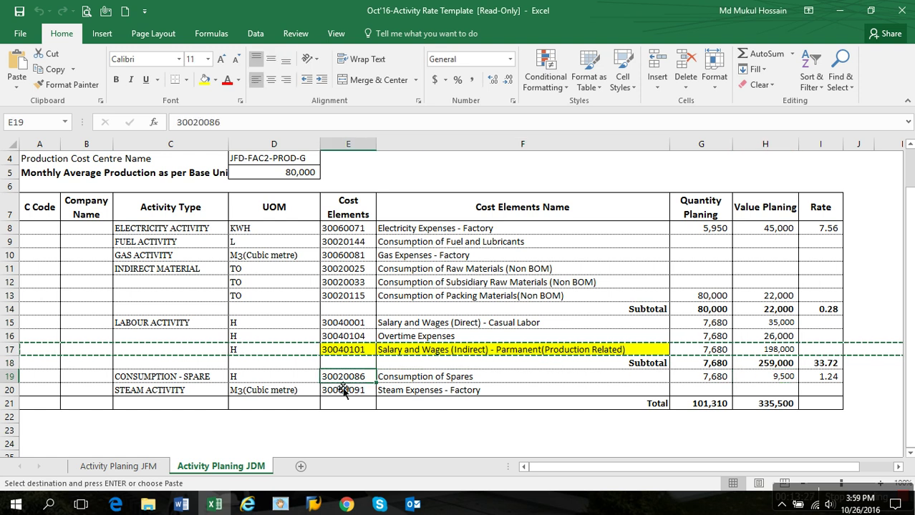
click(451, 381)
key(alt+Tab)
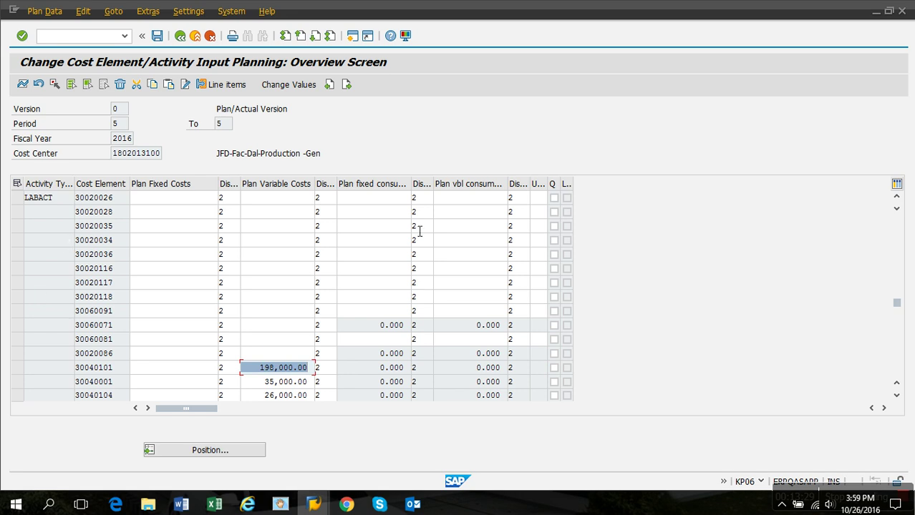
click(897, 396)
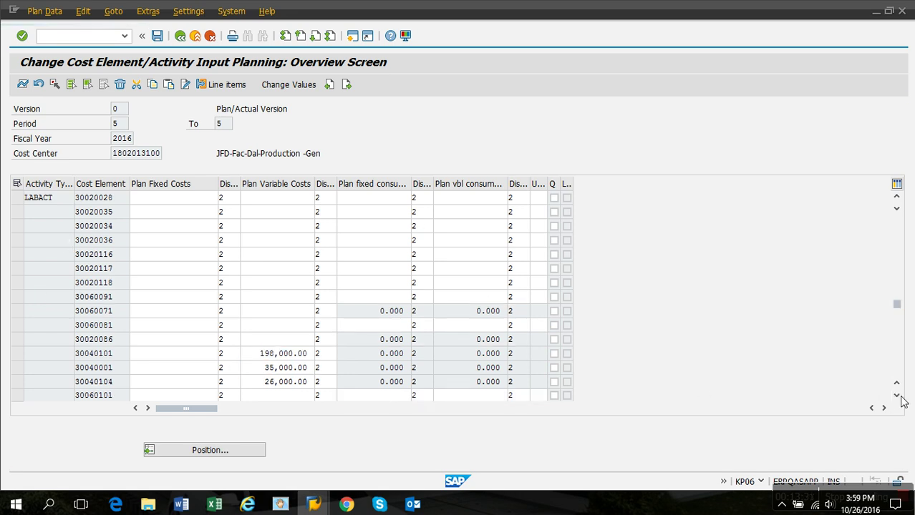
click(897, 396)
click(897, 396)
click(897, 396)
click(897, 396)
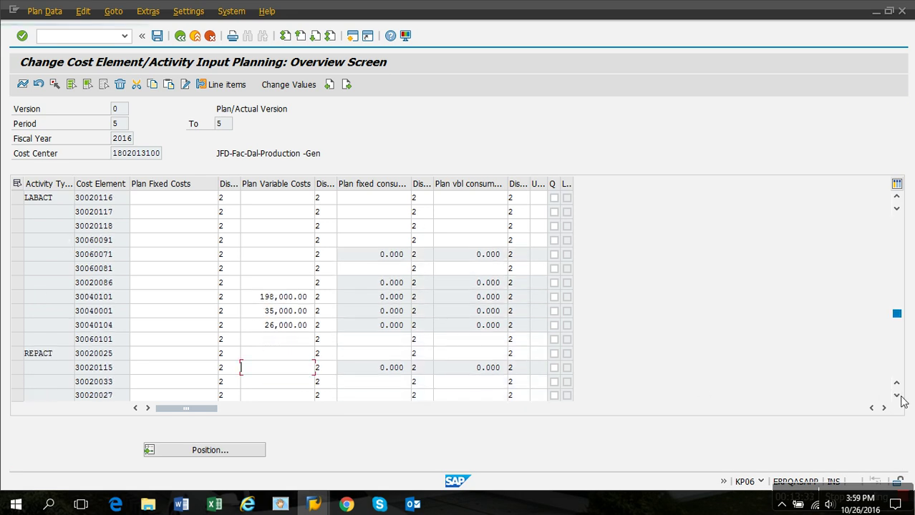
click(897, 396)
click(897, 396)
click(897, 395)
click(897, 396)
click(897, 396)
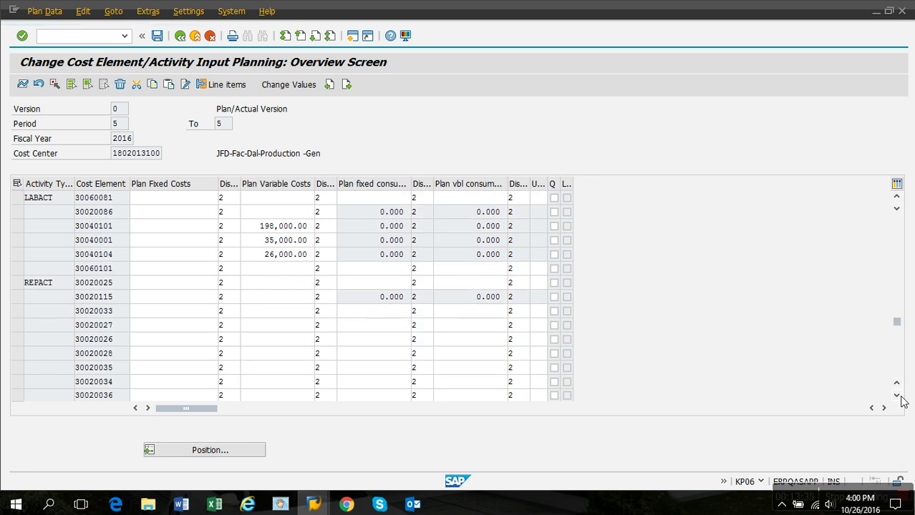
click(897, 396)
click(896, 396)
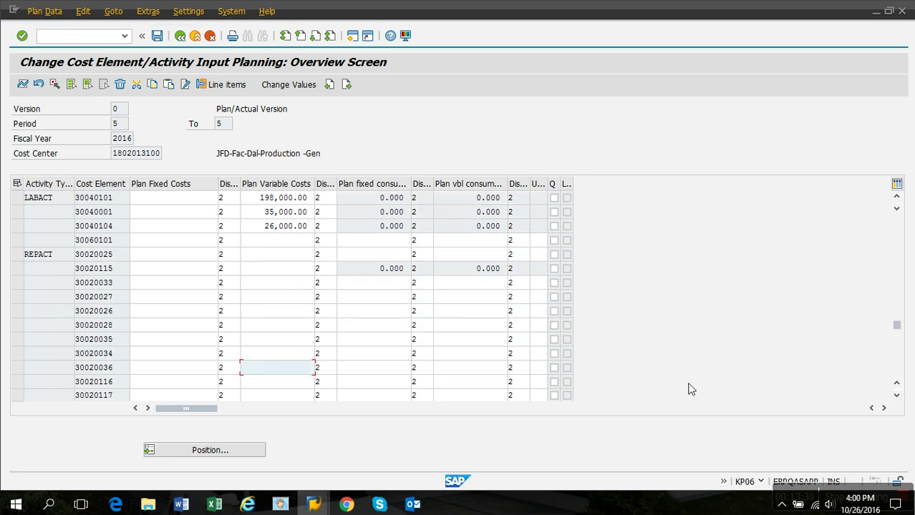
click(896, 396)
click(896, 396)
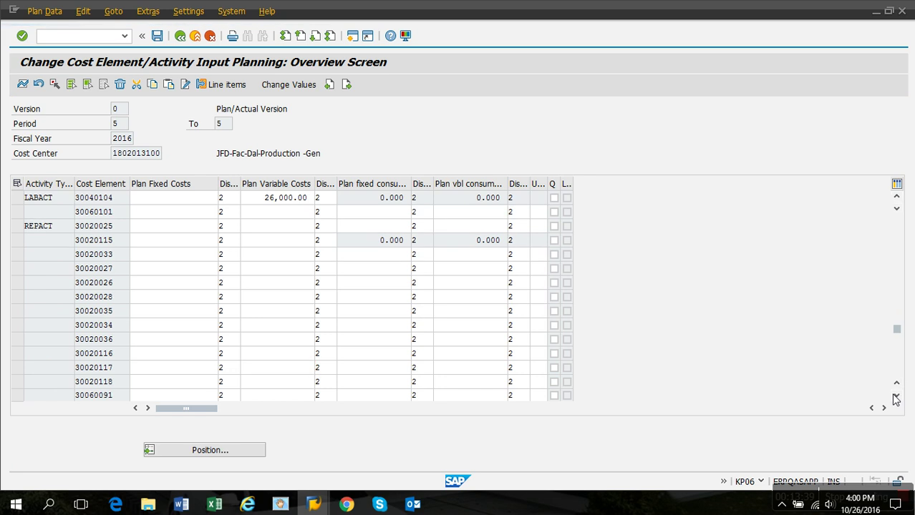
click(897, 396)
click(897, 396)
click(896, 396)
click(896, 396)
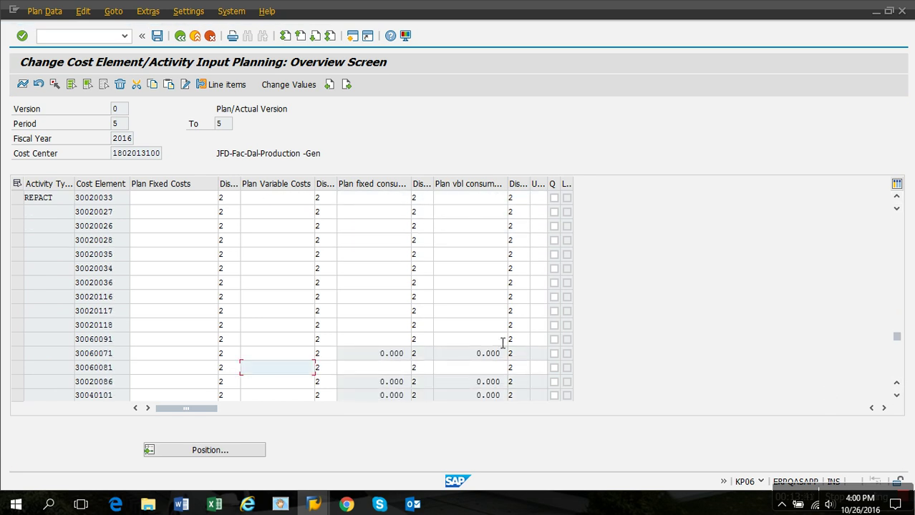
key(alt+Tab)
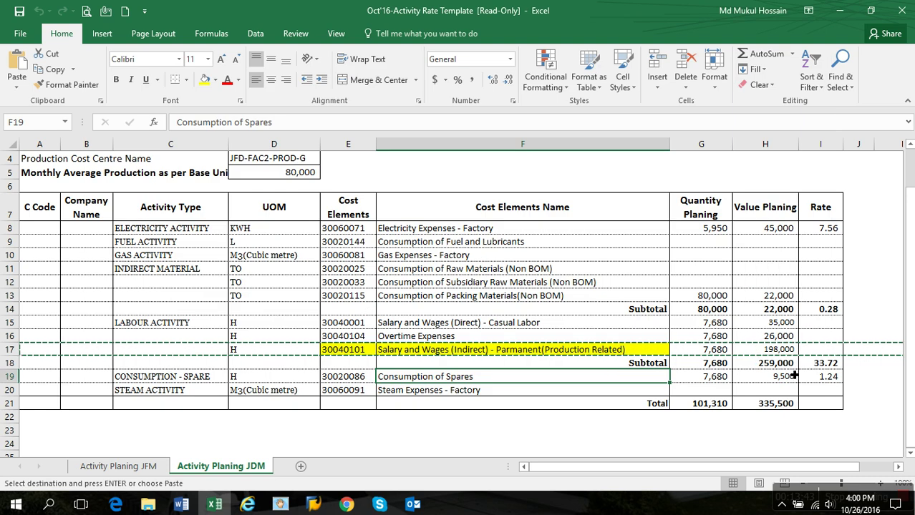
key(Right)
key(Right)
key(ctrl+c)
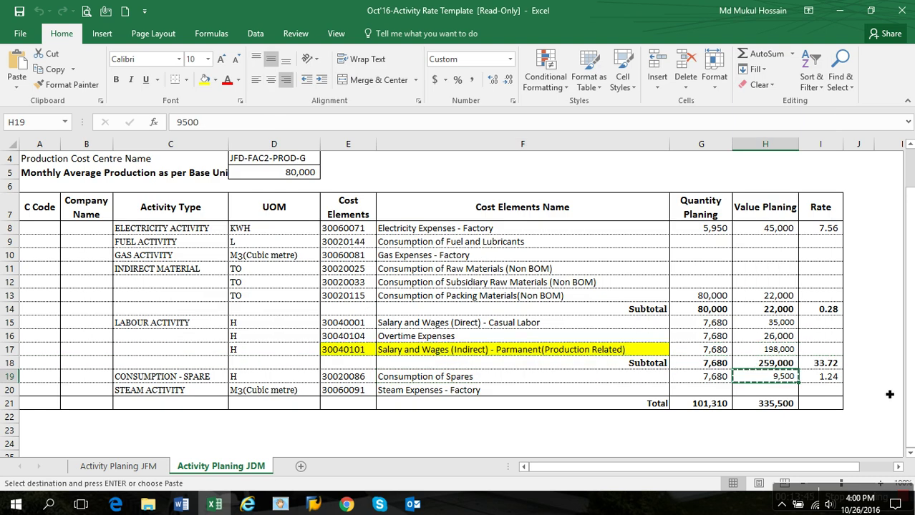
click(353, 380)
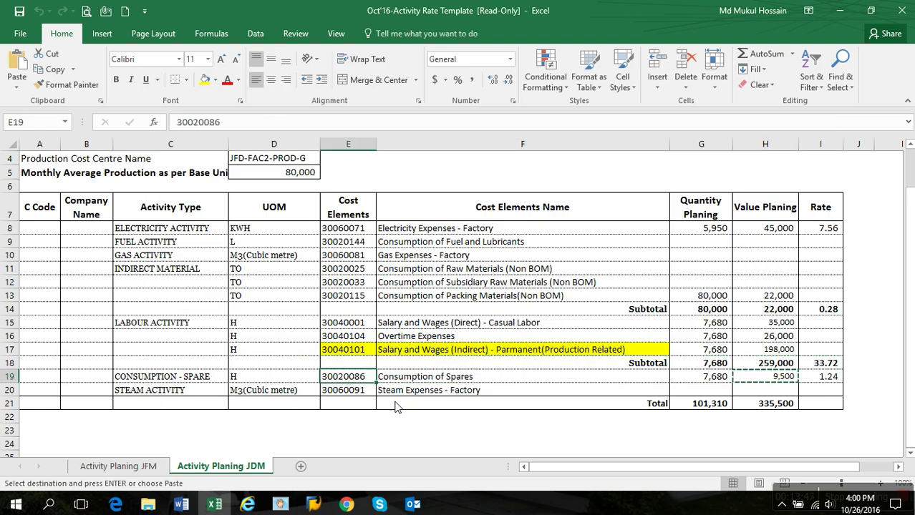
key(alt+Tab)
click(261, 388)
key(ctrl+v)
key(Return)
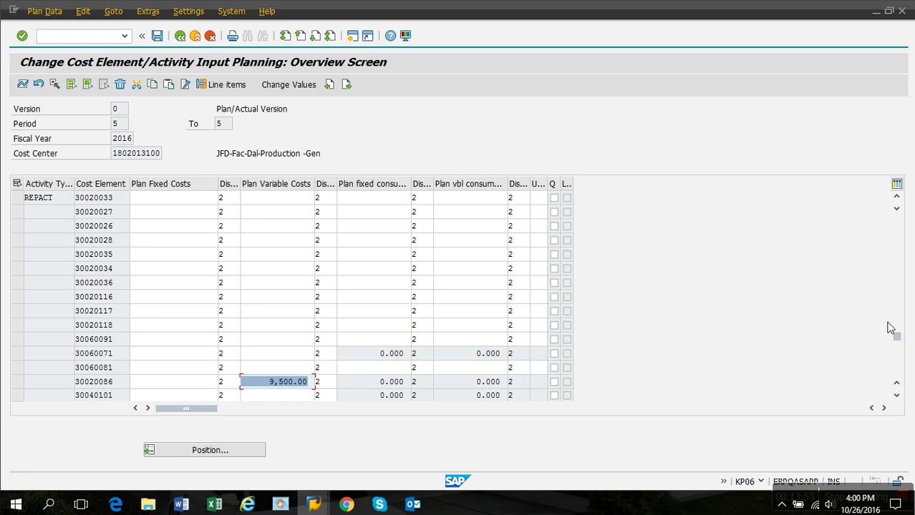
Compare the overall plan variable costs total in SAP with the Excel value planning total, and save the planning data.
drag(897, 336, 896, 370)
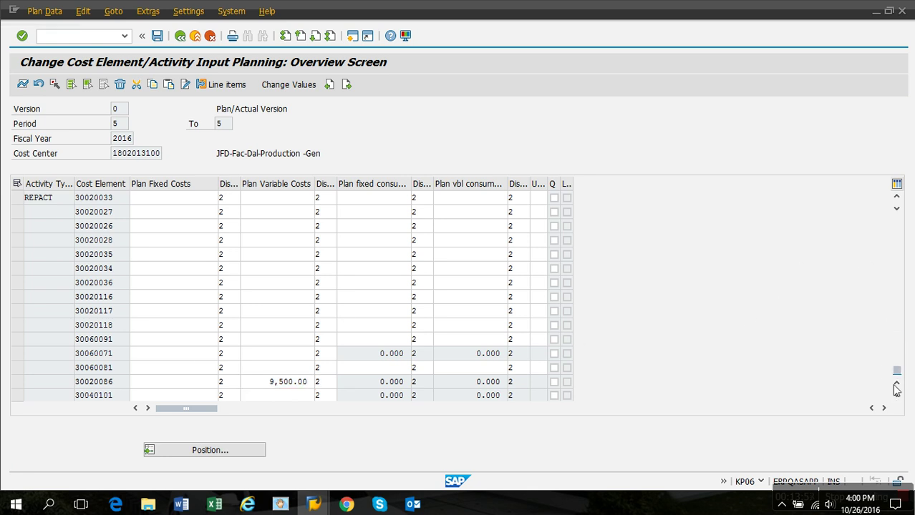
click(896, 389)
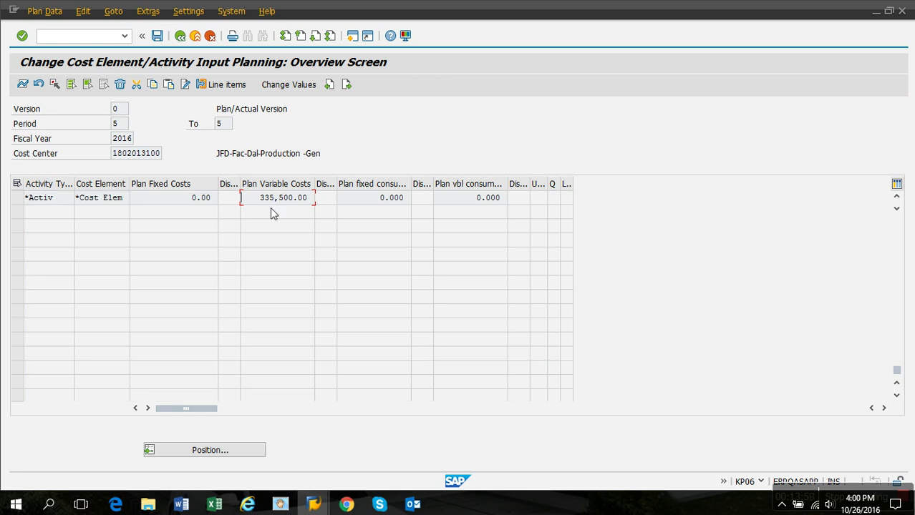
key(alt+Tab)
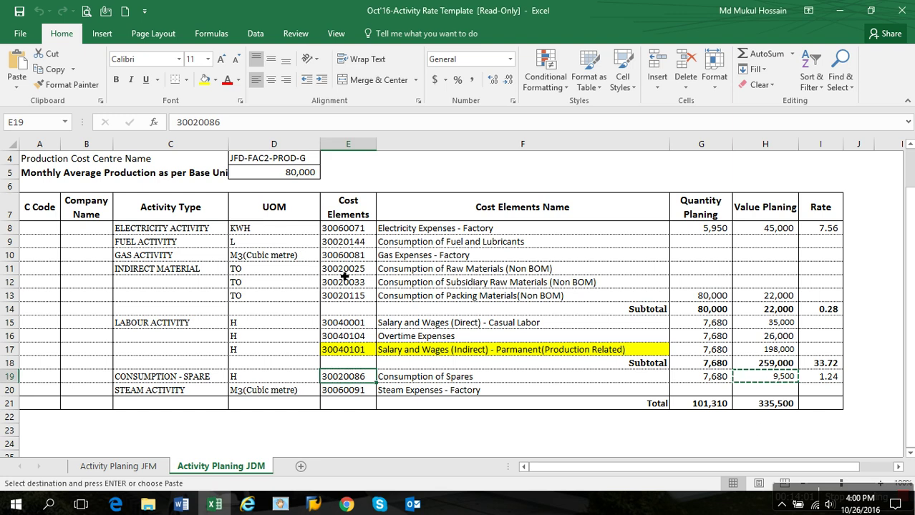
click(765, 403)
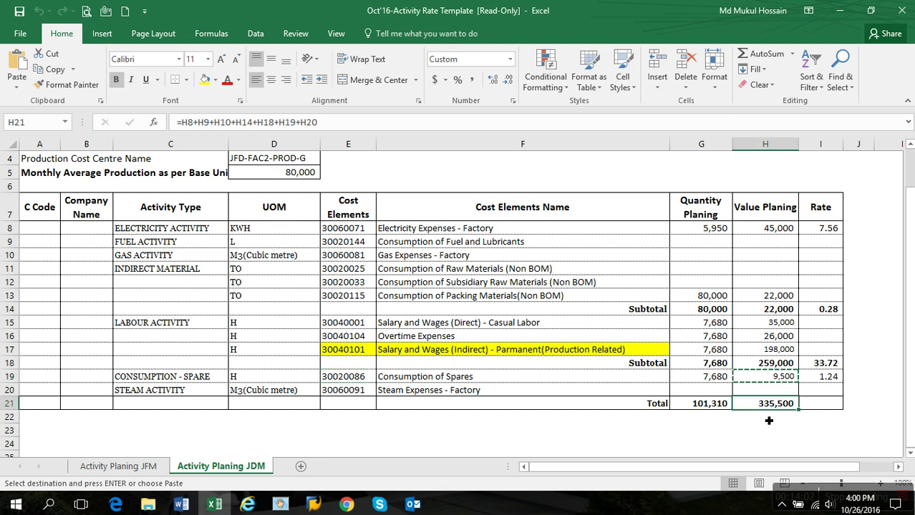
key(alt+Tab)
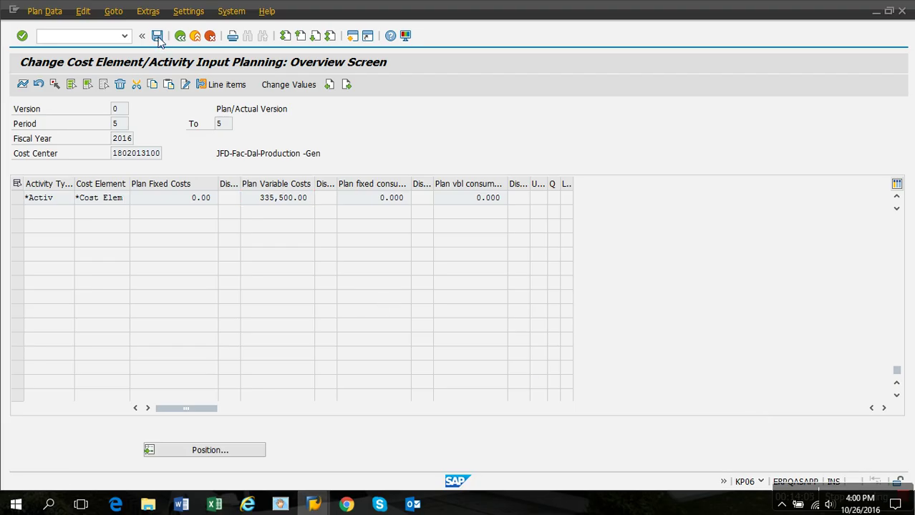
click(157, 36)
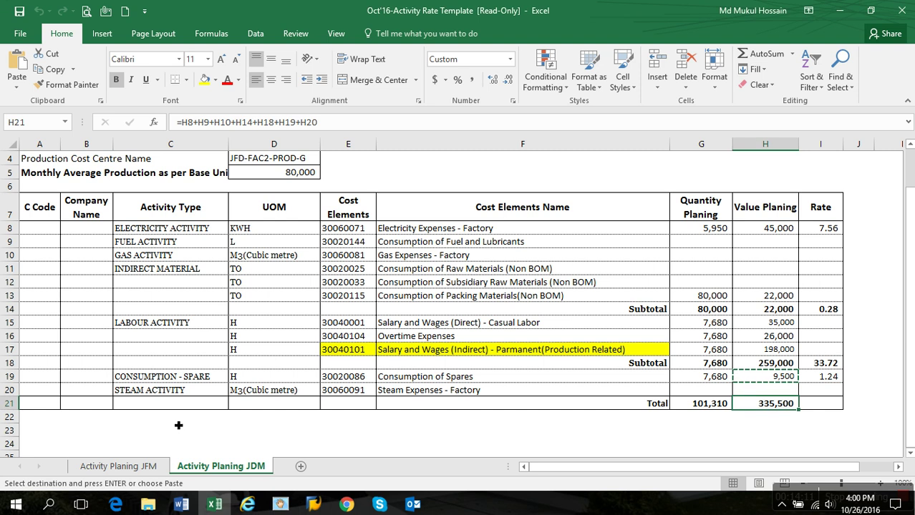
click(121, 468)
key(alt+Tab)
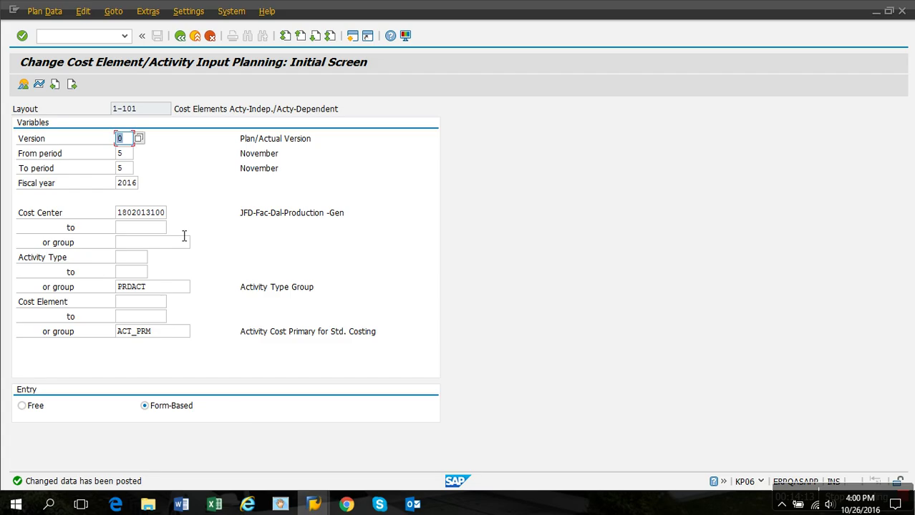
key(alt+Tab)
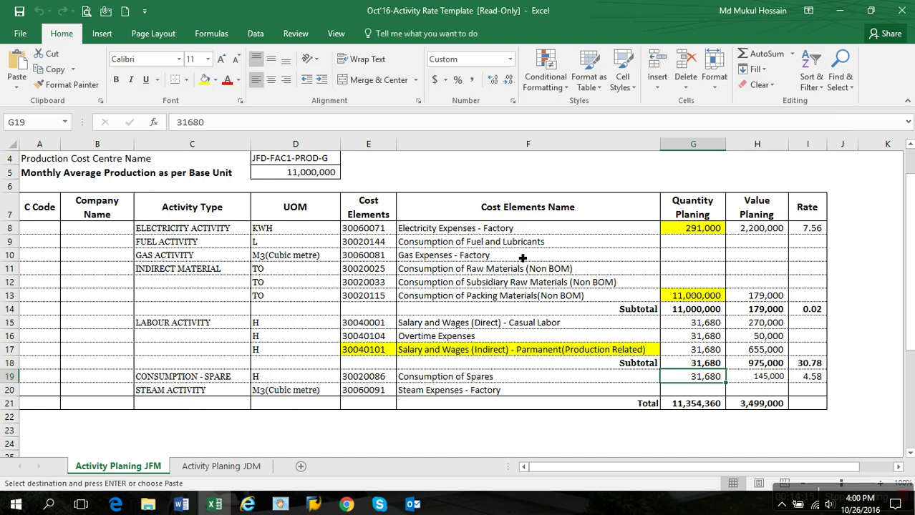
scroll(329, 286, up, 1)
click(320, 196)
key(ctrl+c)
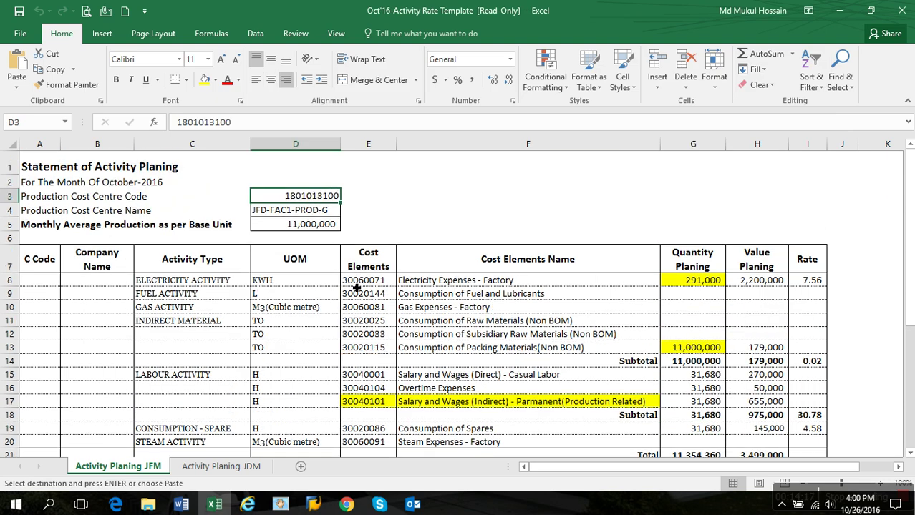
key(alt+Tab)
click(156, 219)
double_click(158, 218)
key(ctrl+v)
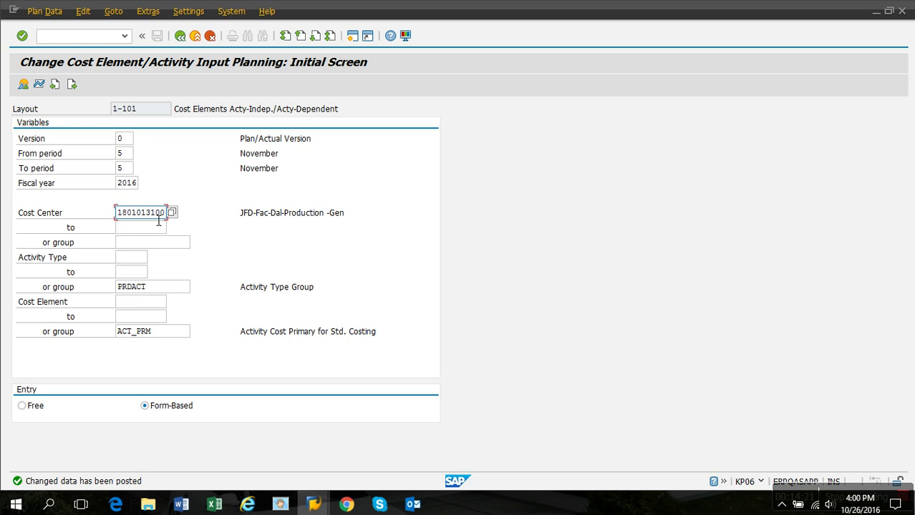
key(Return)
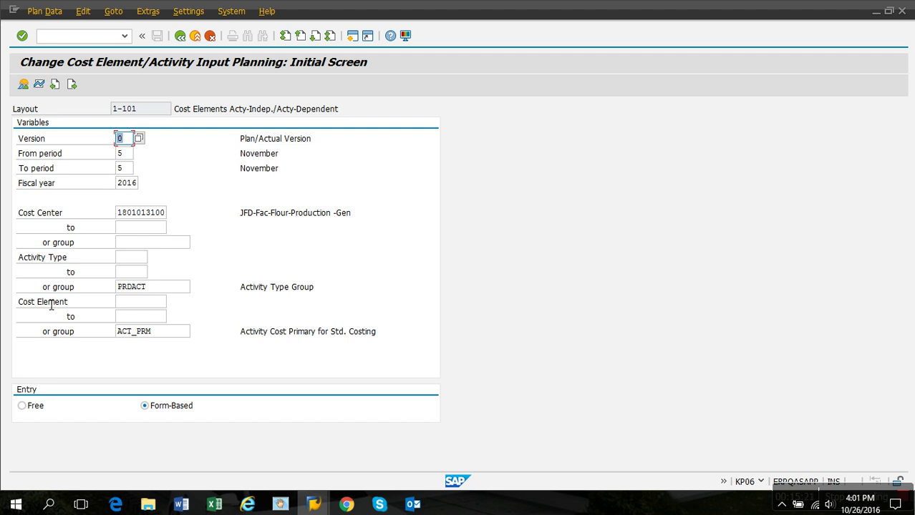
click(162, 212)
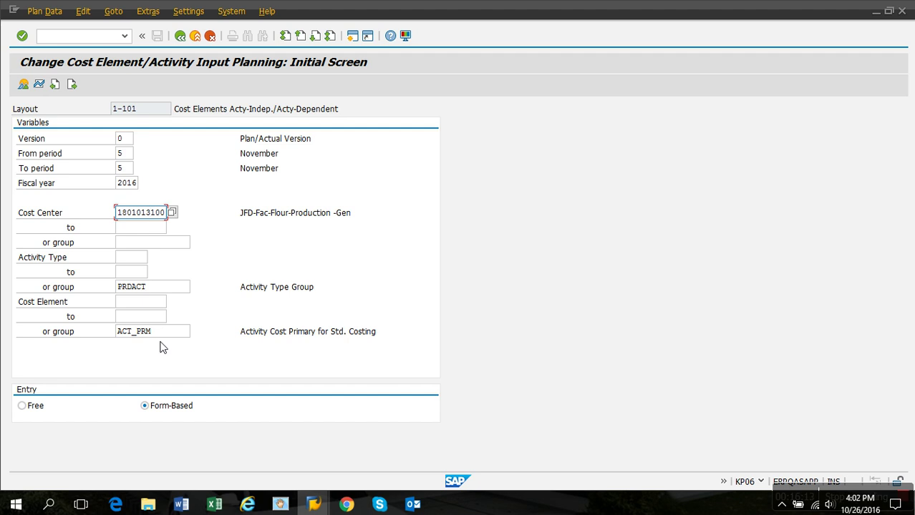
click(24, 84)
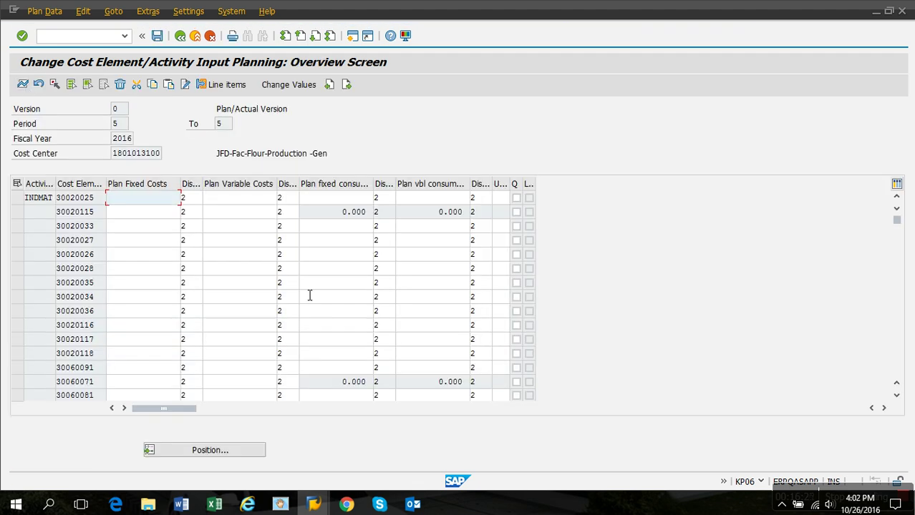
Copy the packing materials value of 179,000 from Excel into the plan variable costs of cost element 30020115 under INDMAT in SAP.
key(alt+Tab)
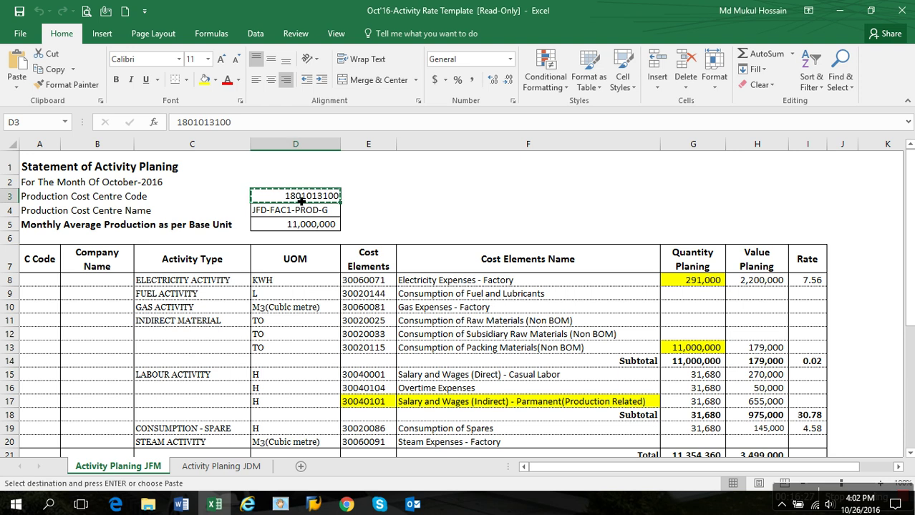
click(753, 286)
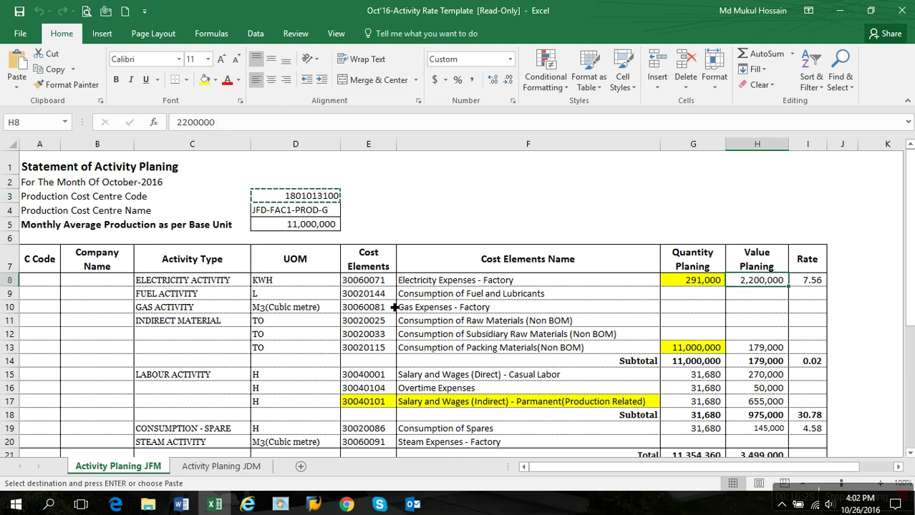
click(773, 350)
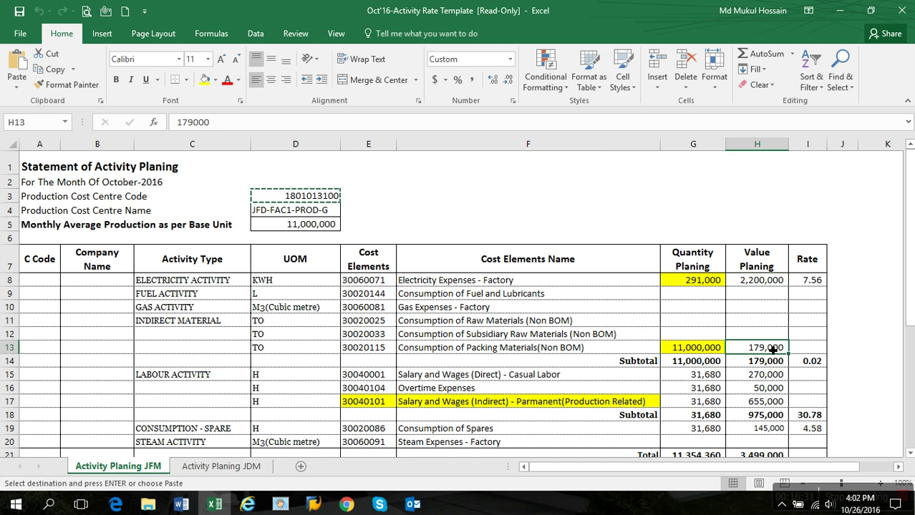
key(ctrl+c)
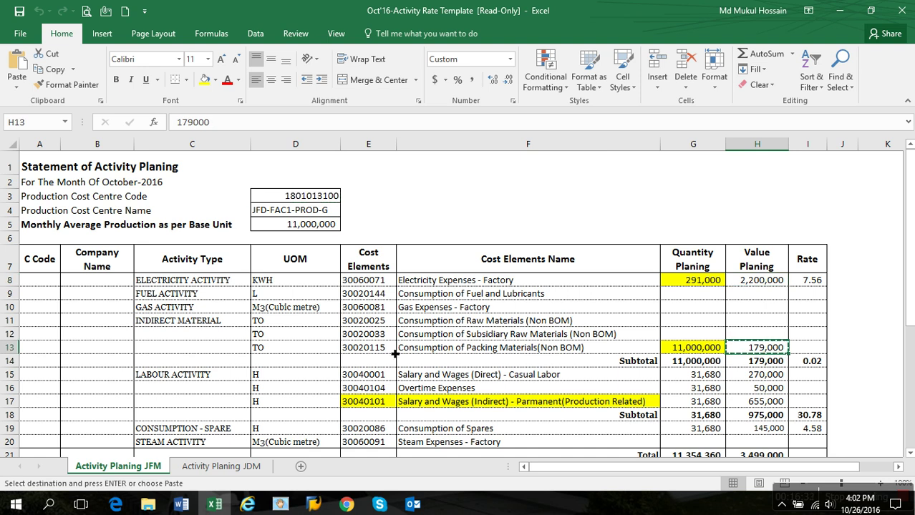
key(alt+Tab)
click(232, 213)
key(ctrl+v)
key(Return)
Copy the factory electricity expenses value of 2,200,000 from Excel into the plan variable costs of cost element 30060071 under ELEACT in SAP.
scroll(177, 304, down, 1)
scroll(180, 302, up, 3)
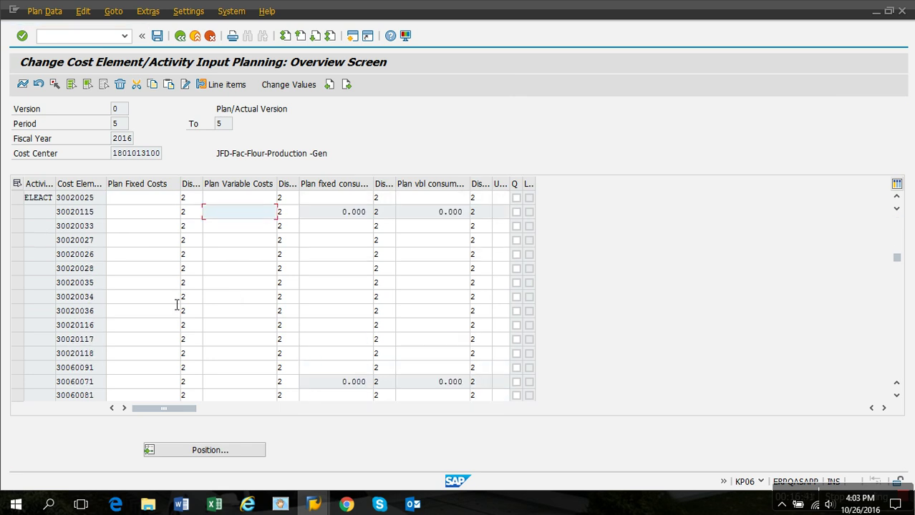
key(alt+Tab)
click(764, 285)
key(ctrl+c)
key(alt+Tab)
click(117, 383)
click(239, 383)
key(ctrl+v)
key(Return)
Copy the casual labor value of 270,000 from Excel into the plan variable costs of cost element 30040001 under LABACT in SAP.
scroll(172, 363, down, 2)
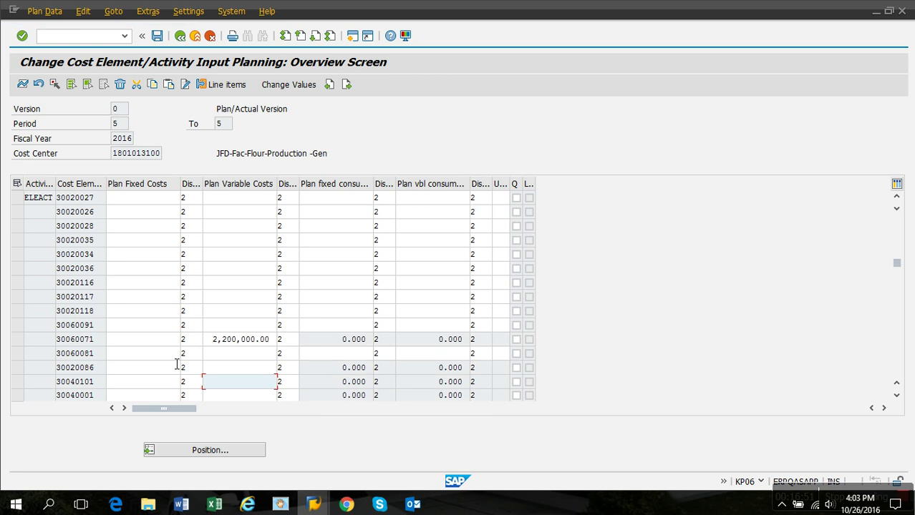
scroll(173, 364, down, 3)
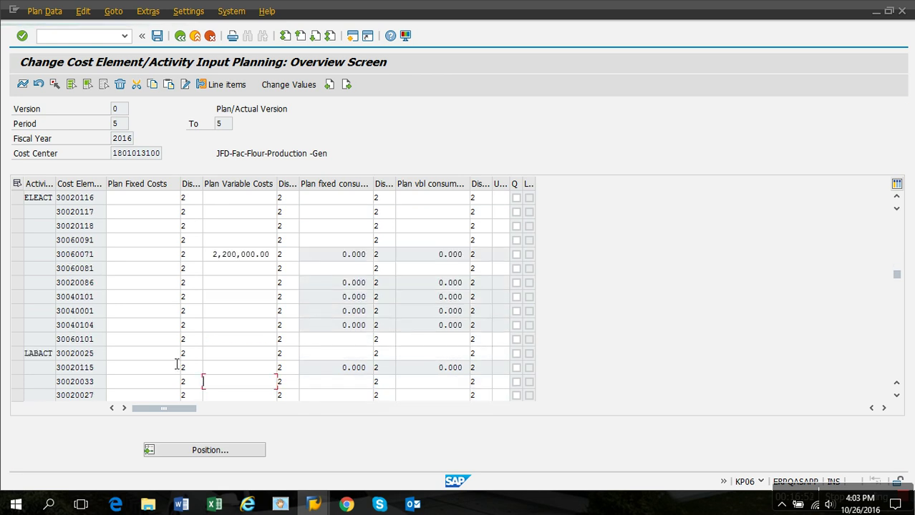
scroll(175, 363, down, 2)
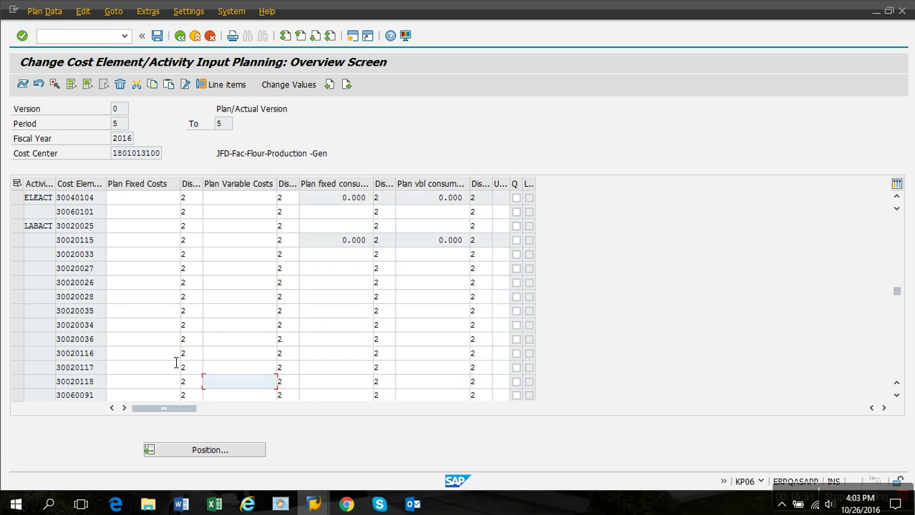
key(alt+Tab)
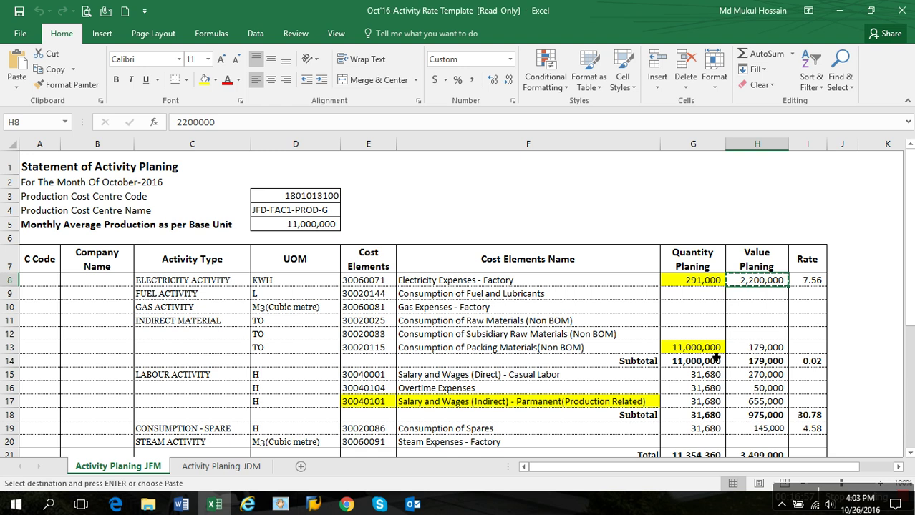
click(774, 380)
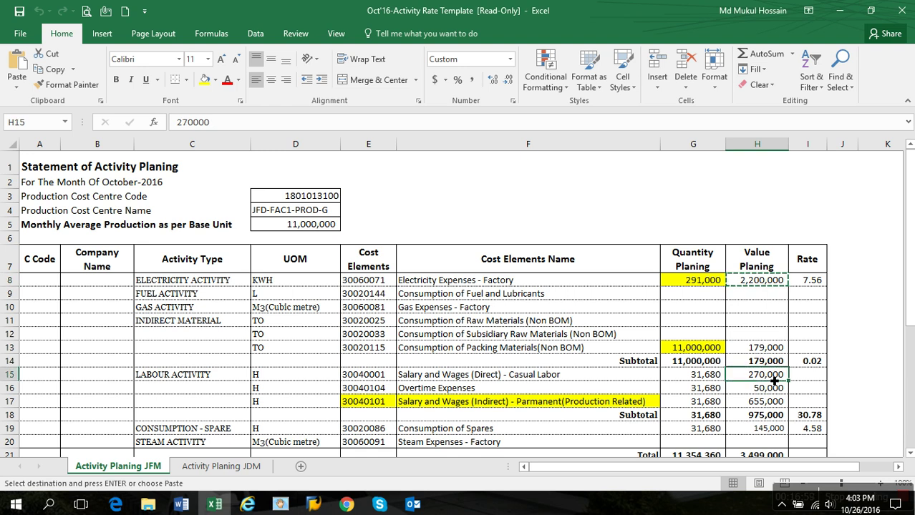
key(ctrl+c)
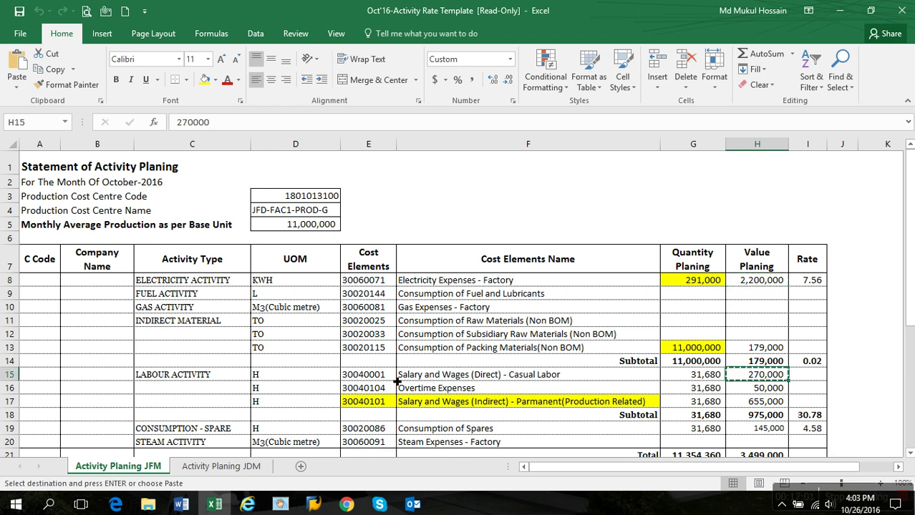
key(alt+Tab)
scroll(126, 377, down, 1)
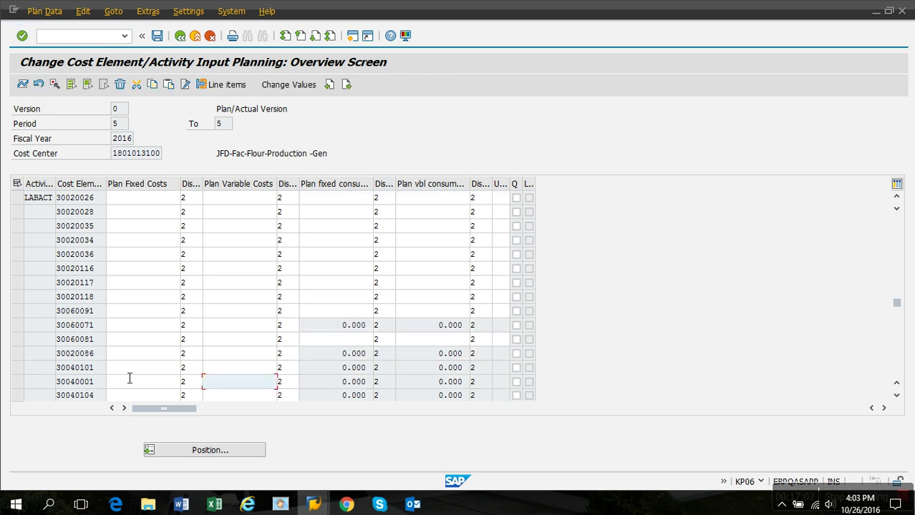
key(ctrl+v)
double_click(224, 382)
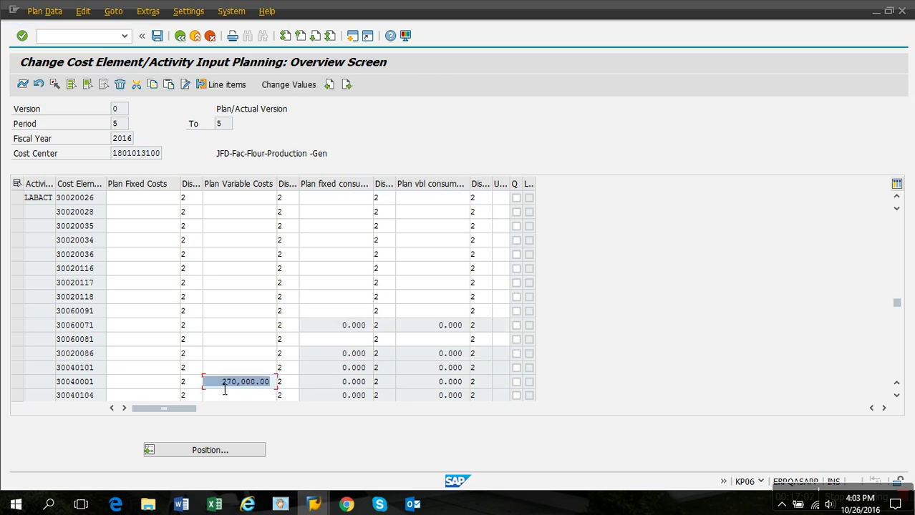
Copy the overtime expenses value of 50,000 from Excel into the plan variable costs of cost element 30040104 under LABACT in SAP.
key(alt+Tab)
click(747, 389)
key(ctrl+c)
key(alt+Tab)
click(234, 396)
key(ctrl+v)
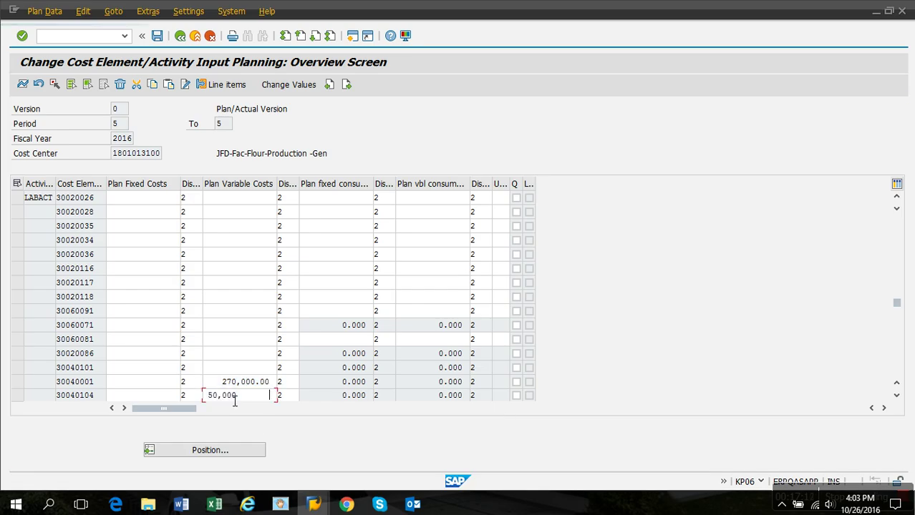
Copy the indirect salary and wages value of 655,000 from Excel into the plan variable costs of cost element 30040101 under LABACT in SAP.
key(alt+Tab)
click(757, 377)
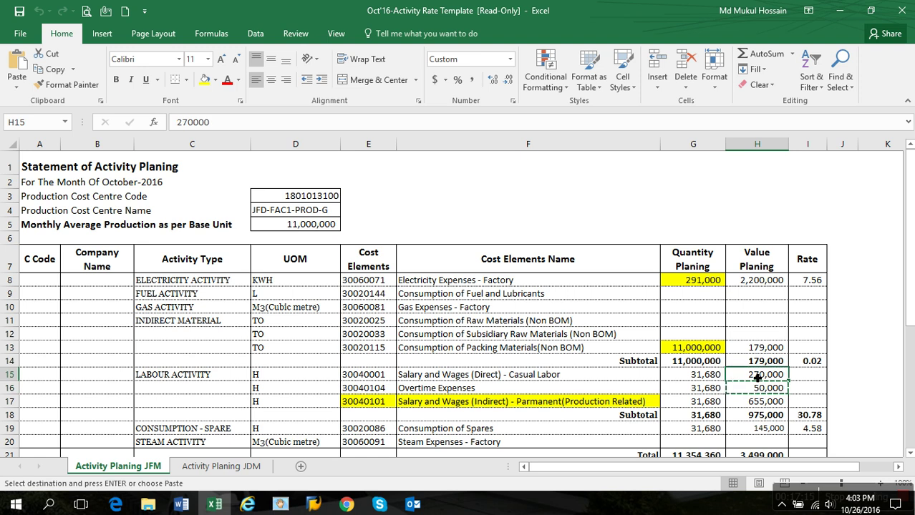
click(757, 402)
key(ctrl+c)
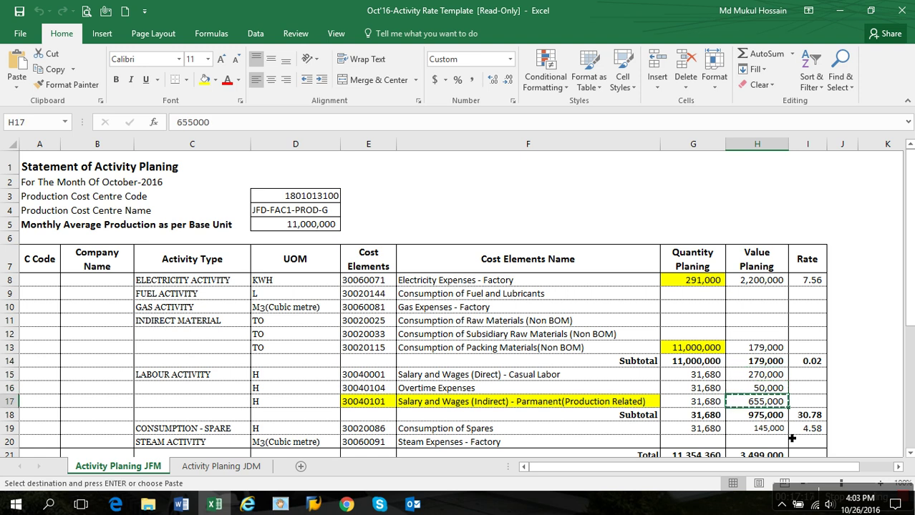
key(alt+Tab)
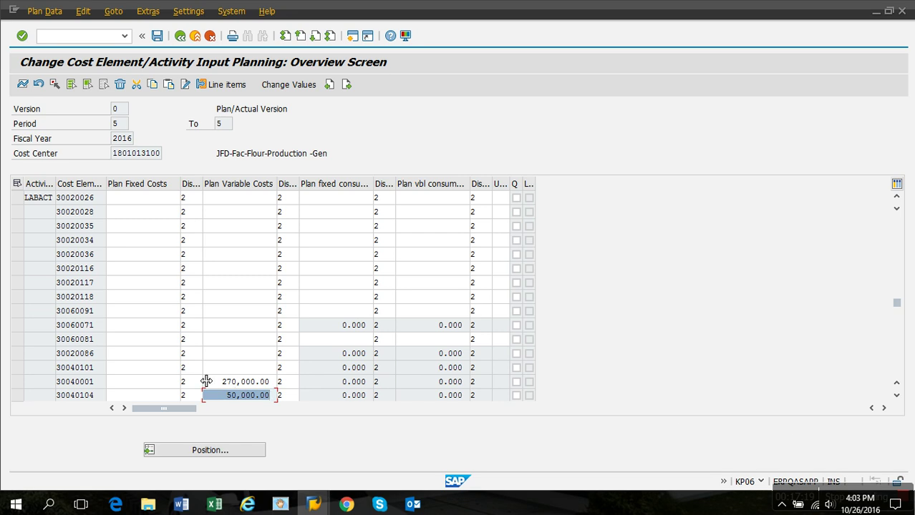
click(235, 372)
key(ctrl+v)
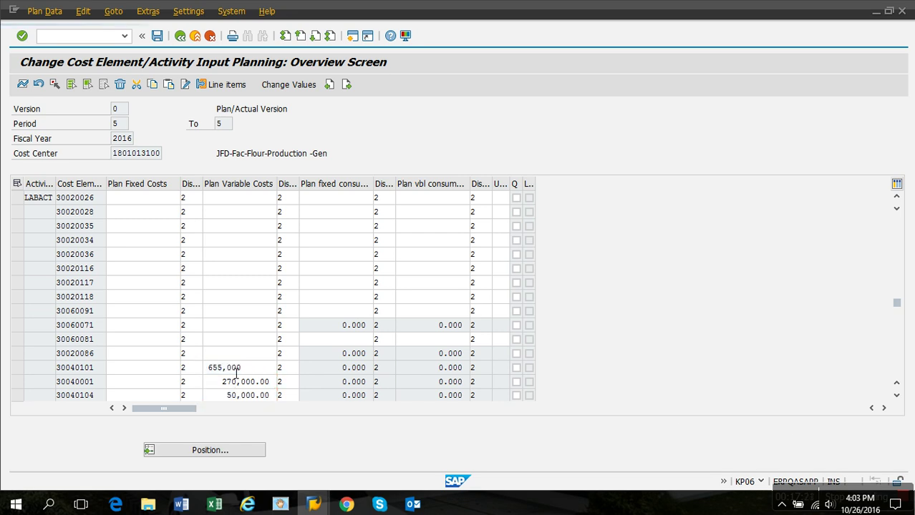
Copy the consumption of spares value of 145,000 from Excel into the plan variable costs of cost element 30020086 under REPACT in SAP.
key(alt+Tab)
scroll(777, 394, down, 1)
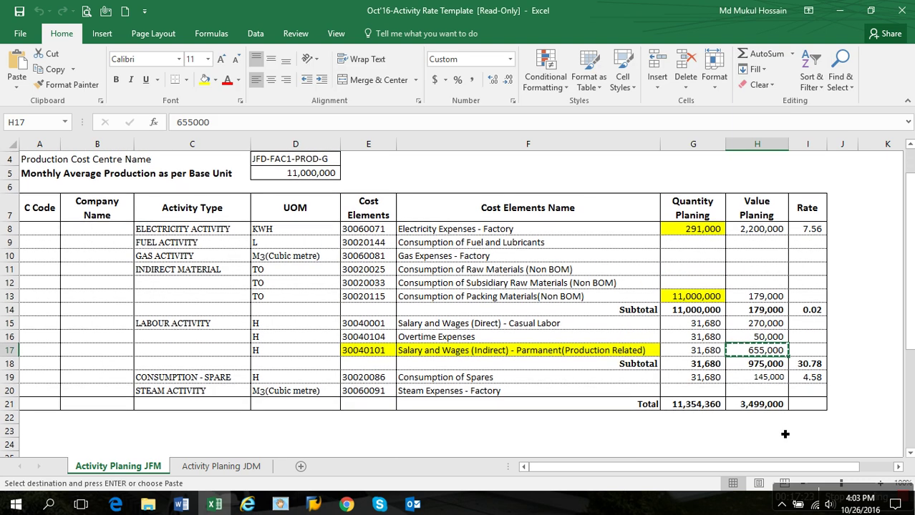
click(770, 378)
key(ctrl+c)
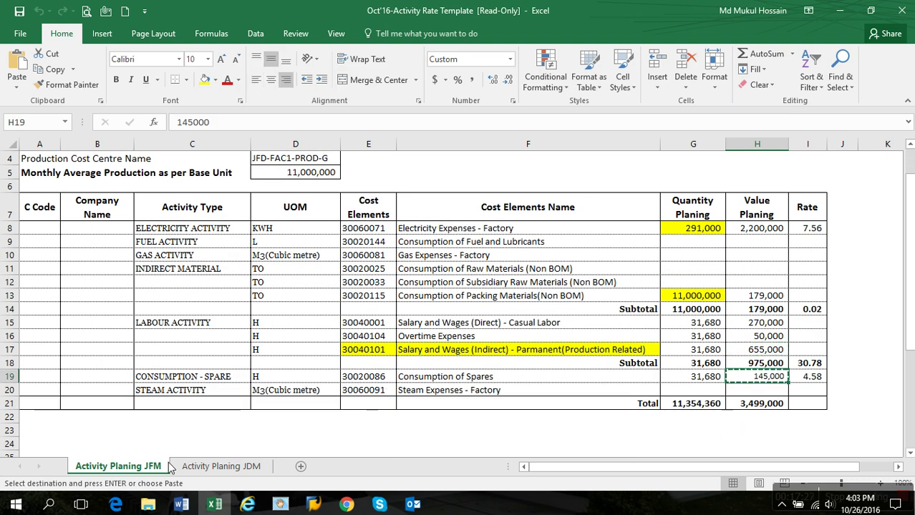
key(alt+Tab)
scroll(184, 380, down, 10)
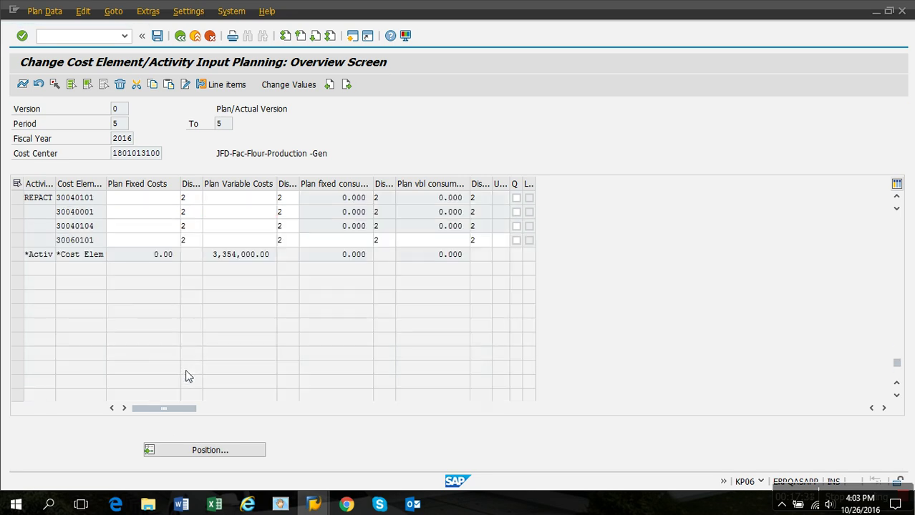
scroll(186, 376, up, 1)
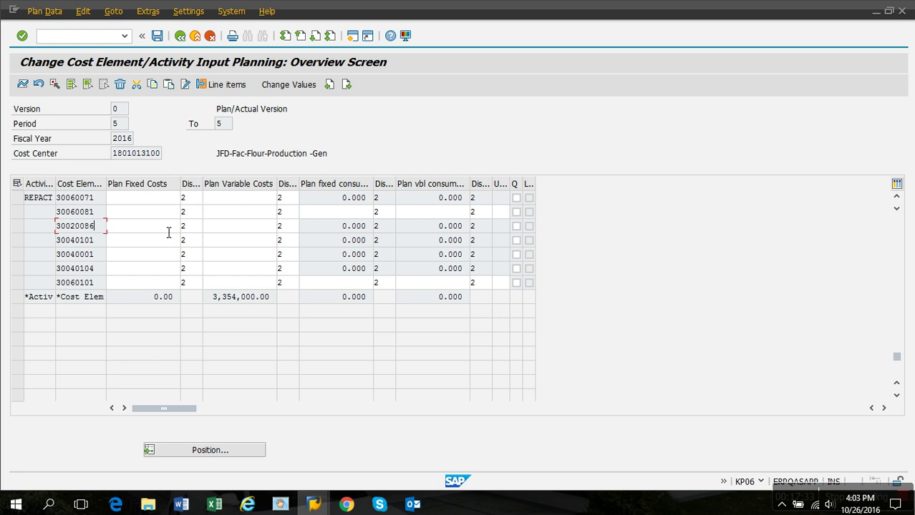
click(228, 228)
key(ctrl+v)
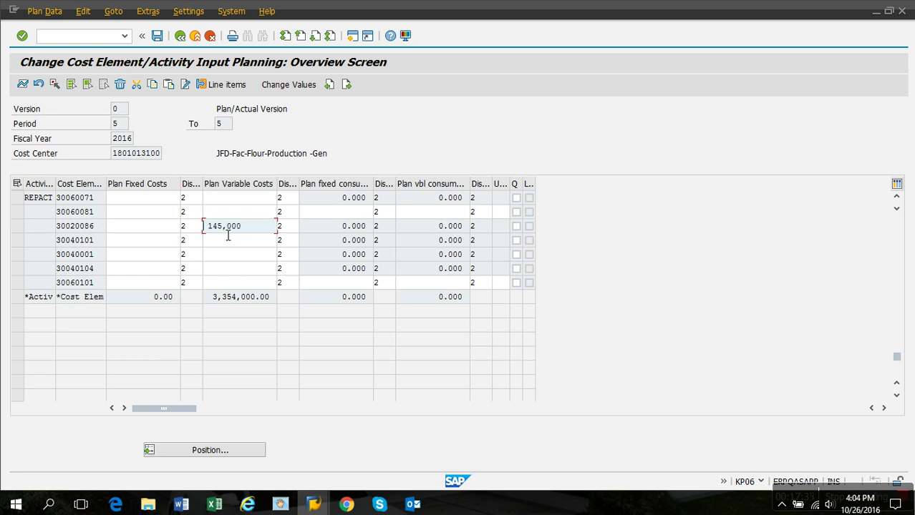
key(Return)
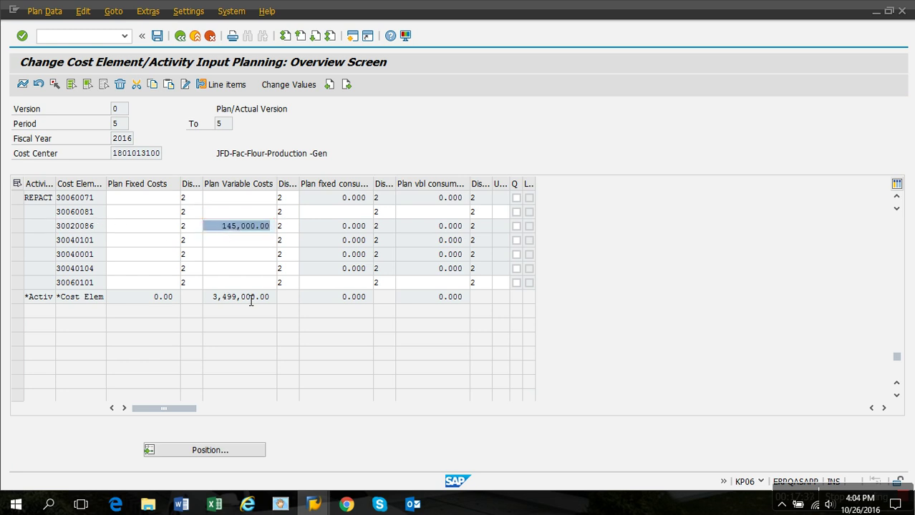
Check the plan variable costs total against the Excel total, then save the planning data and leave KP06.
key(alt+Tab)
key(alt+Tab)
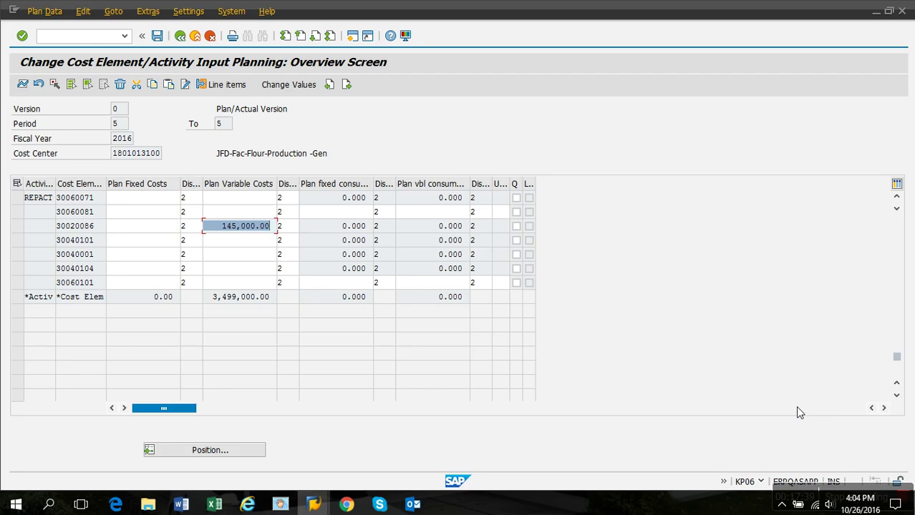
click(157, 36)
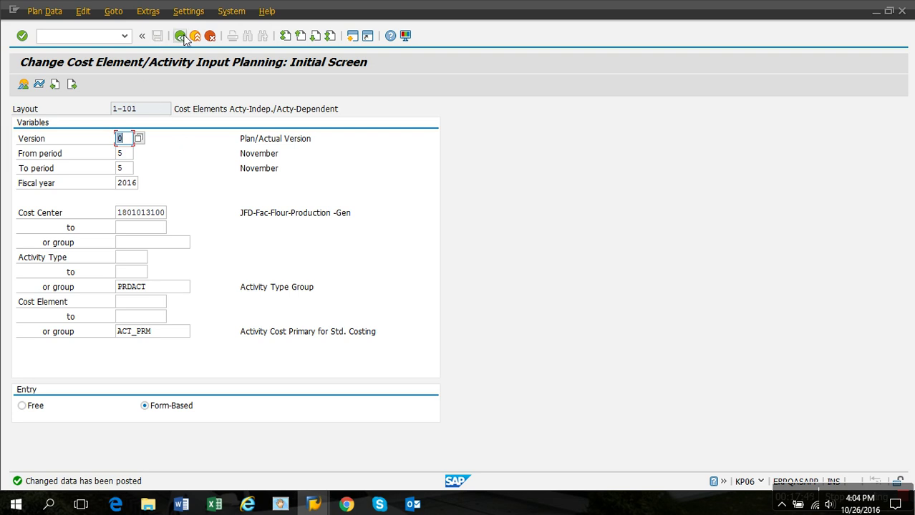
click(180, 35)
click(138, 236)
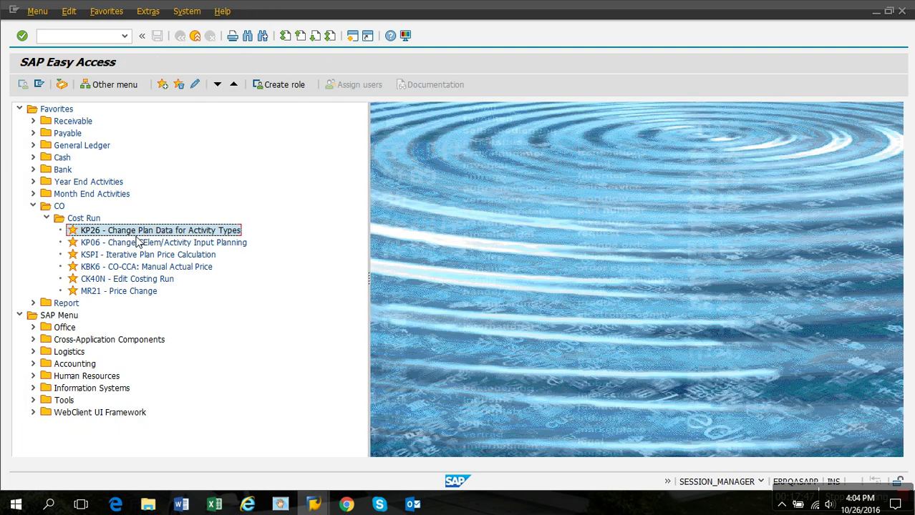
click(139, 247)
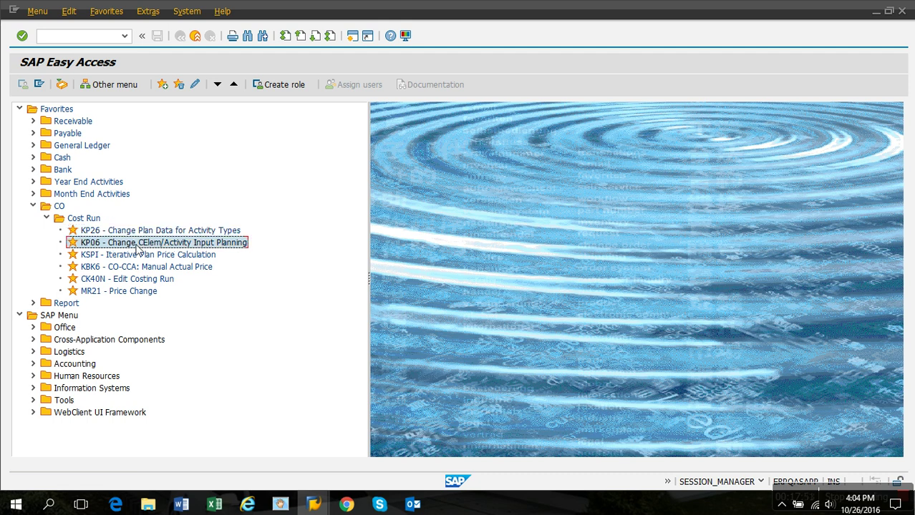
click(147, 258)
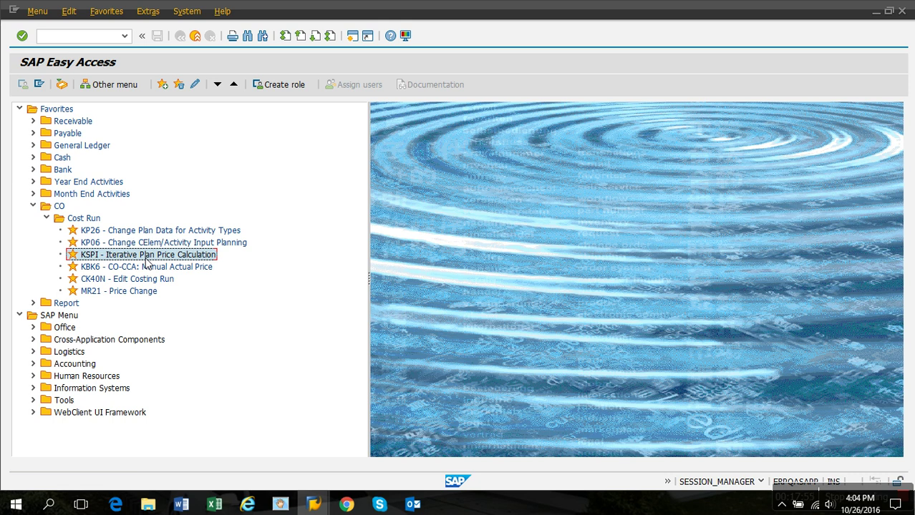
Examine the electricity, indirect material, labour and spares activity rates on the Activity Planing JFM sheet in Excel.
key(alt+Tab)
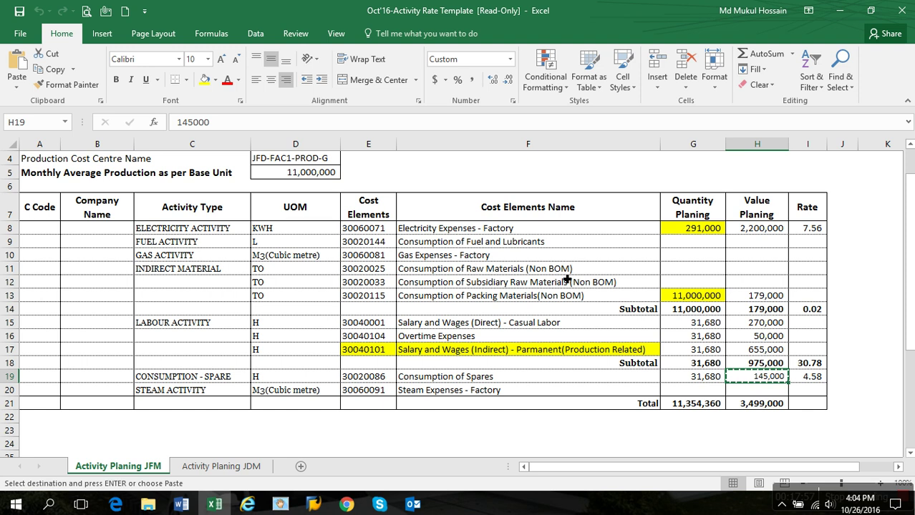
click(811, 227)
click(816, 305)
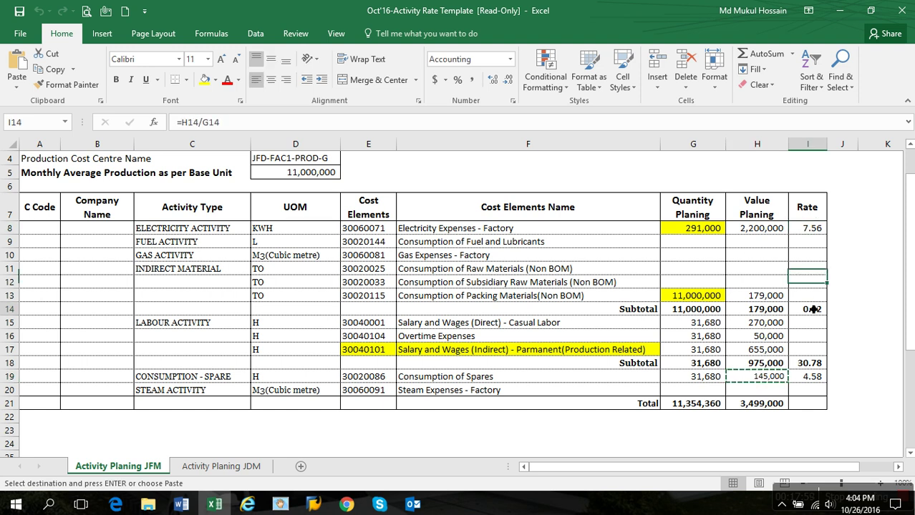
click(817, 361)
click(823, 380)
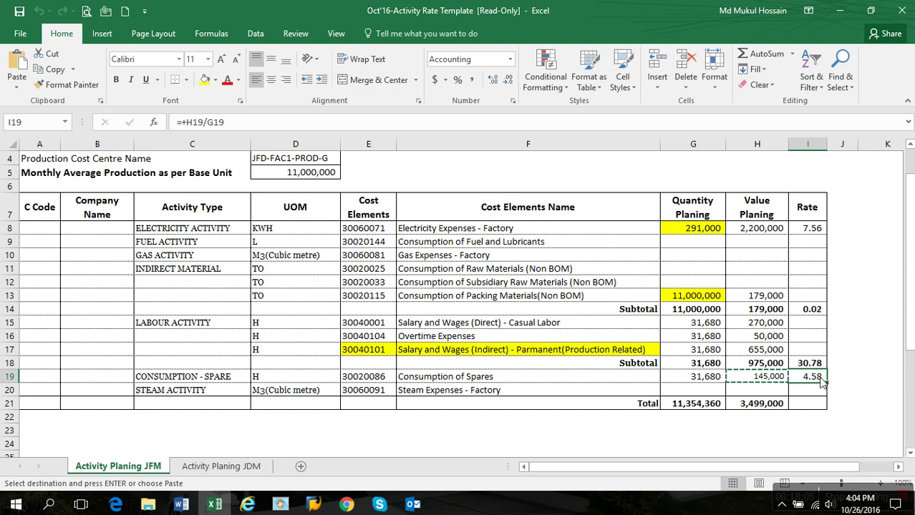
Switch to SAP, open the KSPI plan price calculation and list all available cost center groups.
key(alt+Tab)
double_click(186, 258)
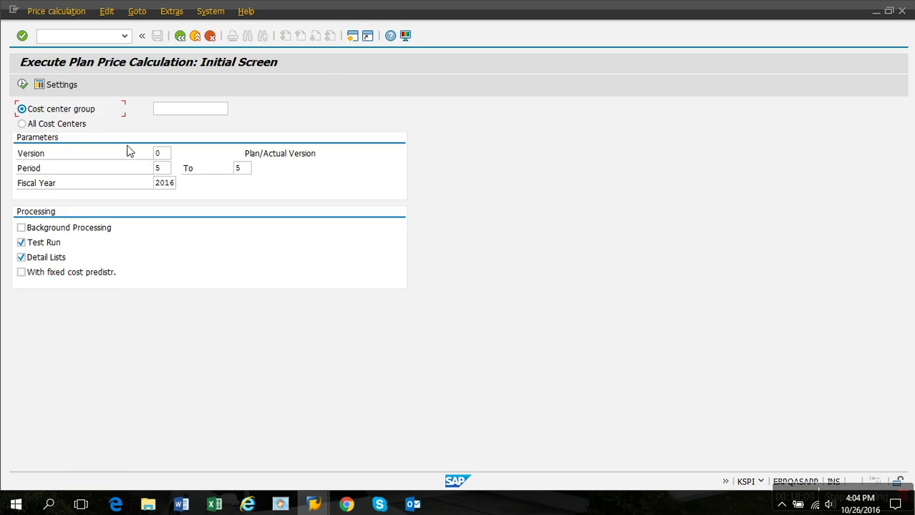
click(198, 111)
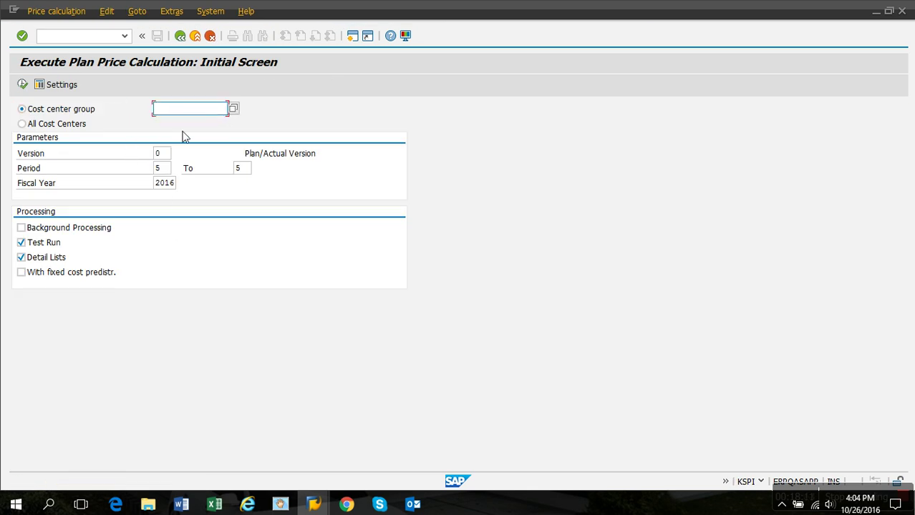
click(234, 109)
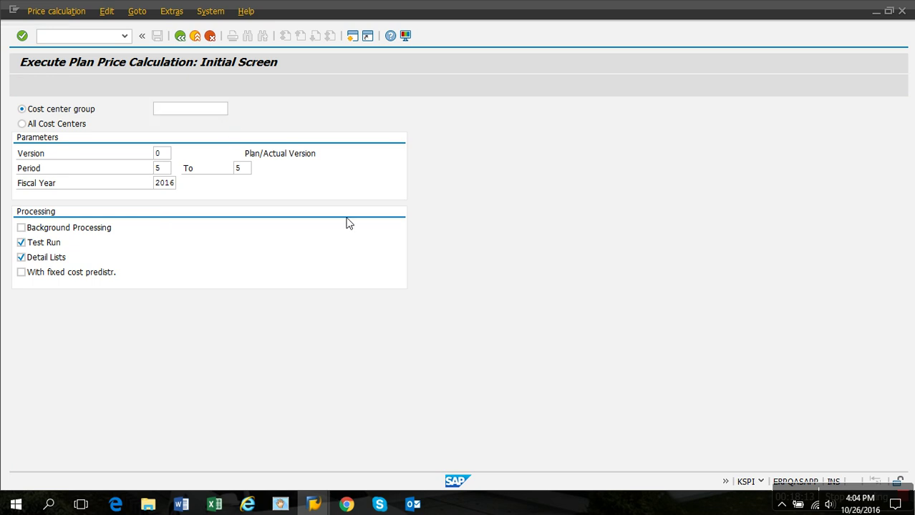
key(Return)
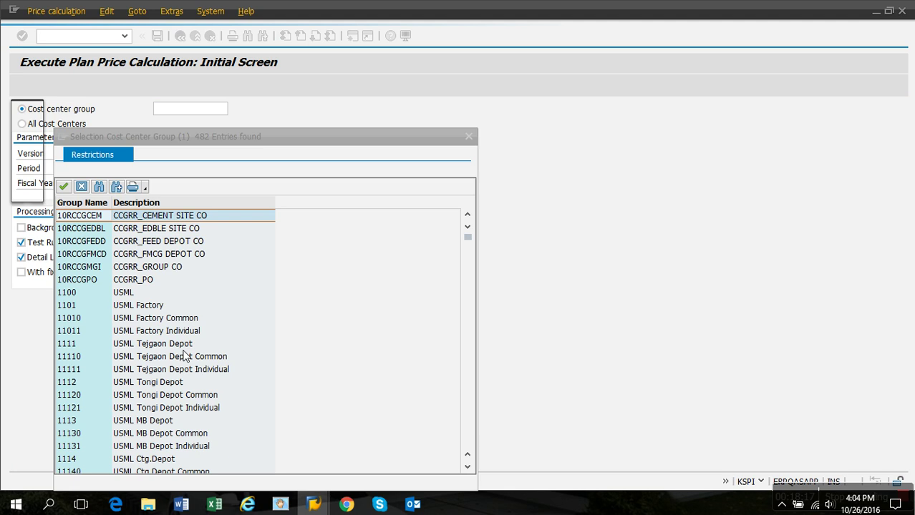
Choose CCGR_1800, the standard cost group for 1800 (JFDL), as the cost center group for the price calculation.
scroll(182, 354, down, 20)
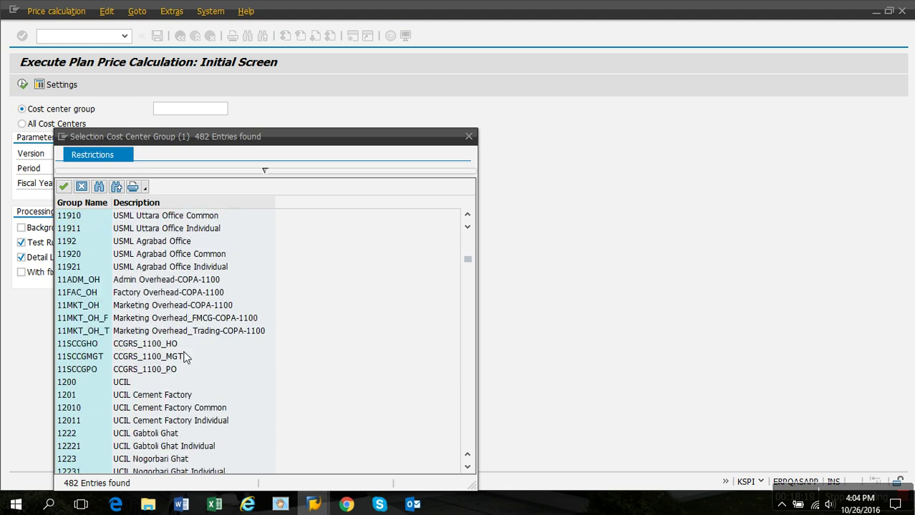
scroll(191, 353, down, 15)
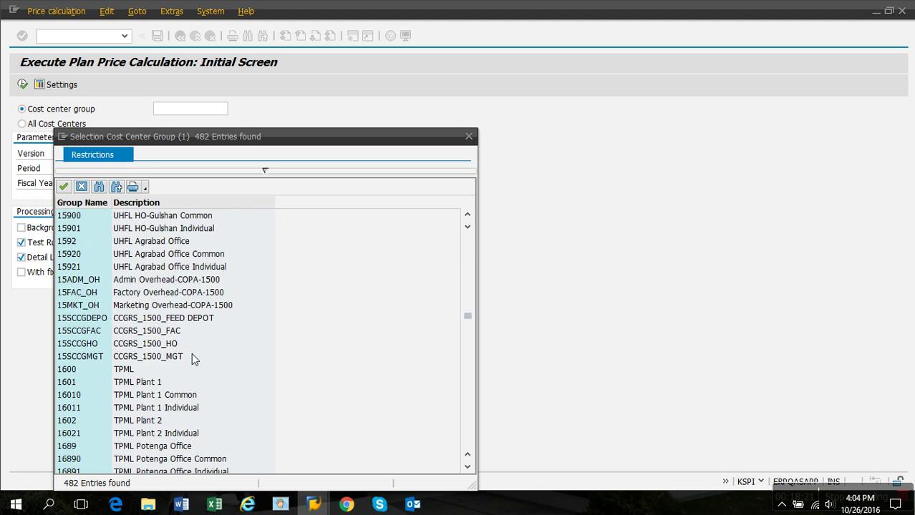
drag(468, 316, 466, 434)
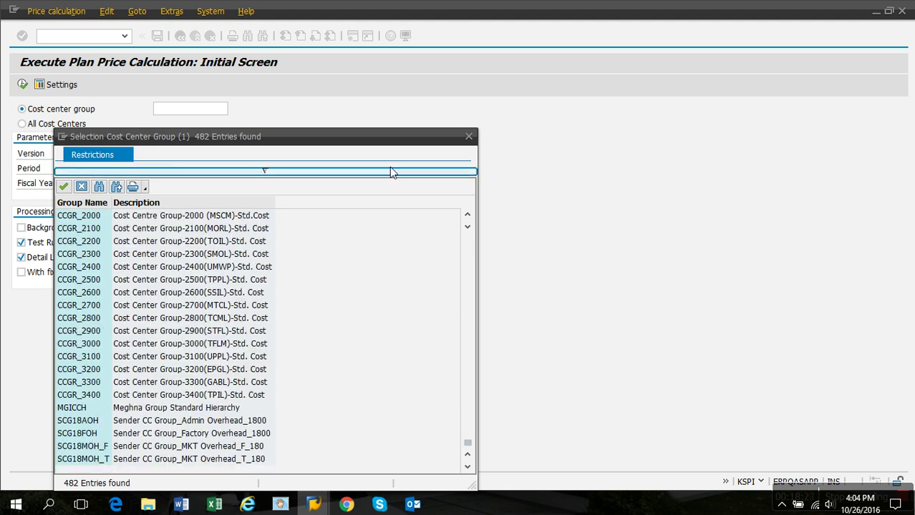
drag(392, 140, 562, 81)
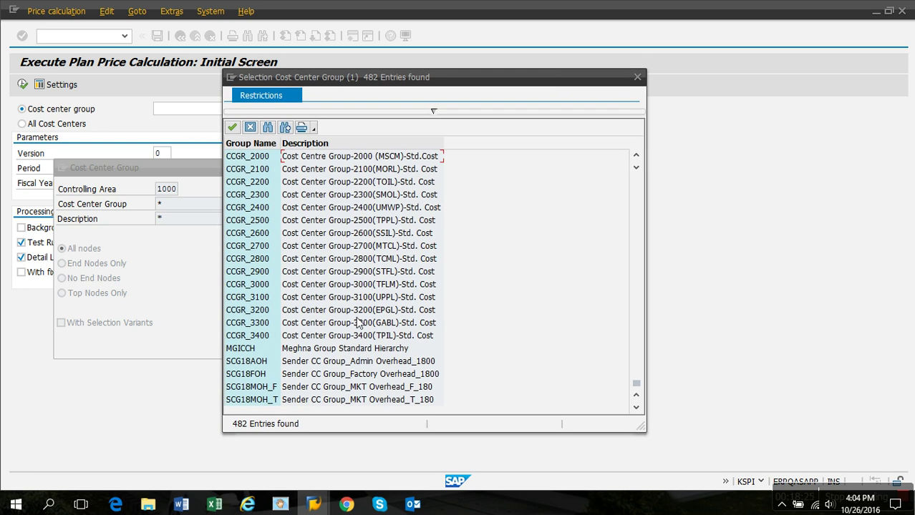
click(274, 286)
click(277, 260)
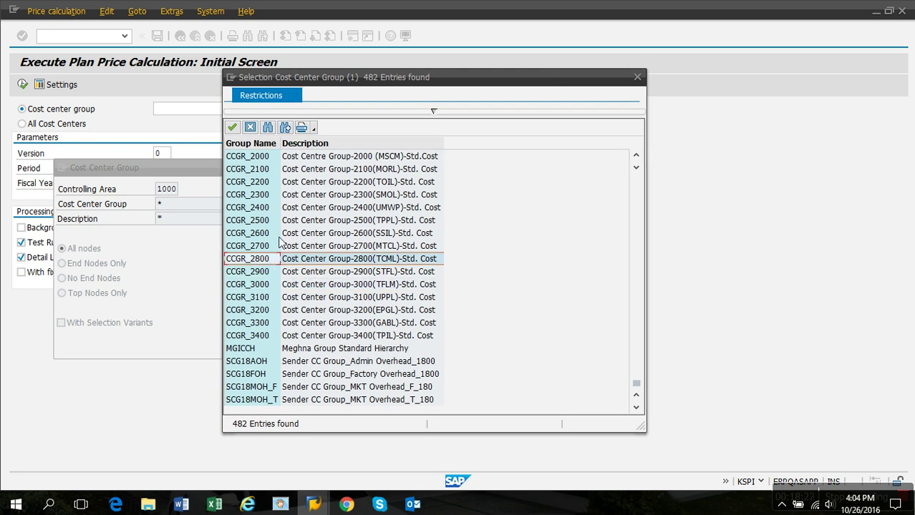
click(277, 172)
scroll(334, 262, up, 3)
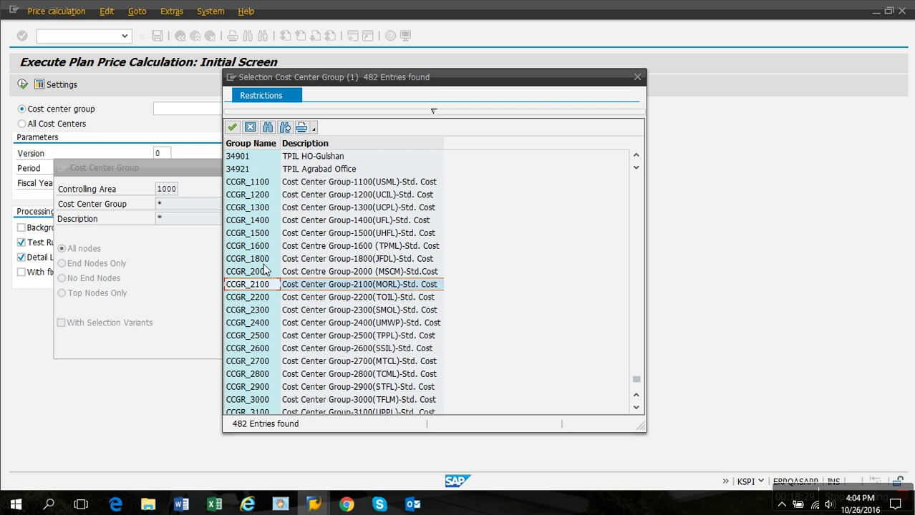
click(294, 259)
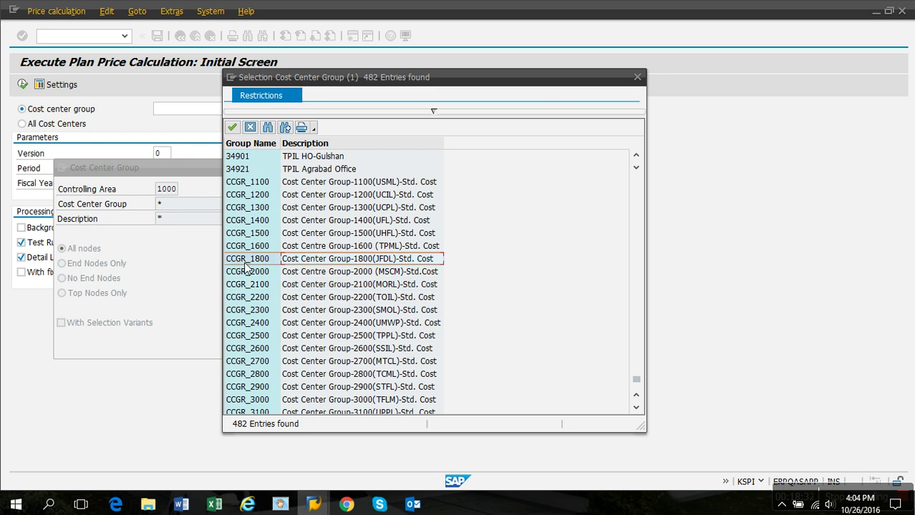
click(260, 296)
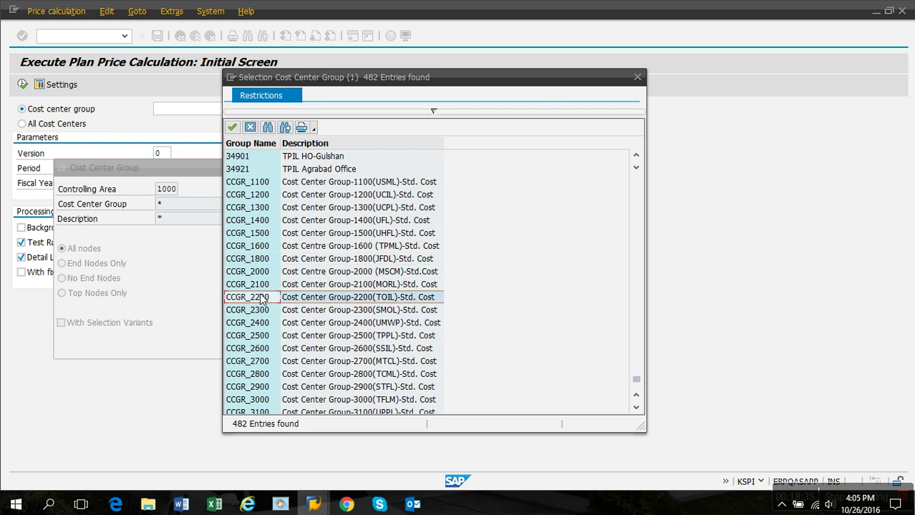
click(269, 260)
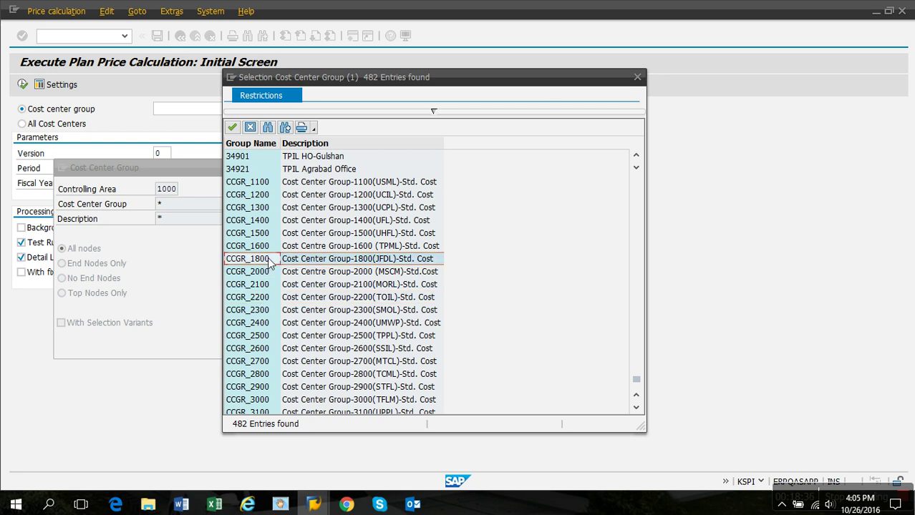
double_click(322, 260)
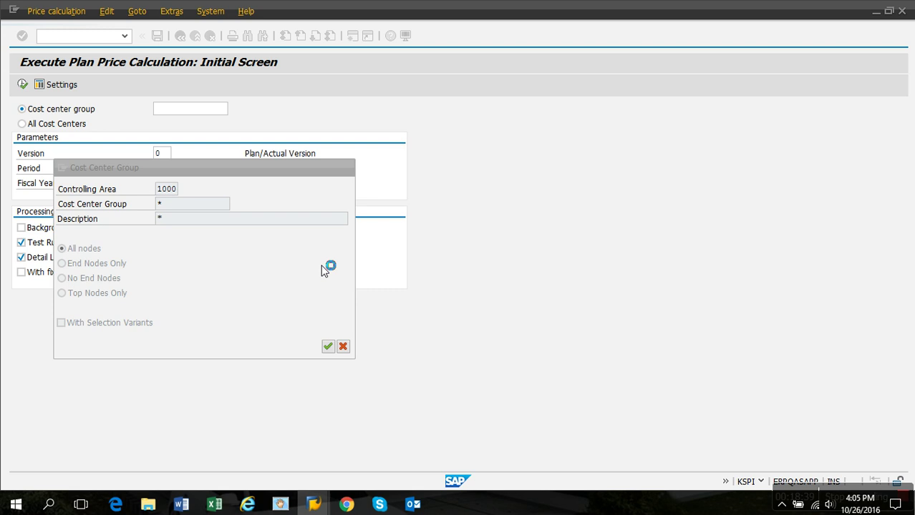
Execute the plan price calculation as a test run with detail lists for version 0, period 5 to 5, fiscal year 2016.
click(164, 157)
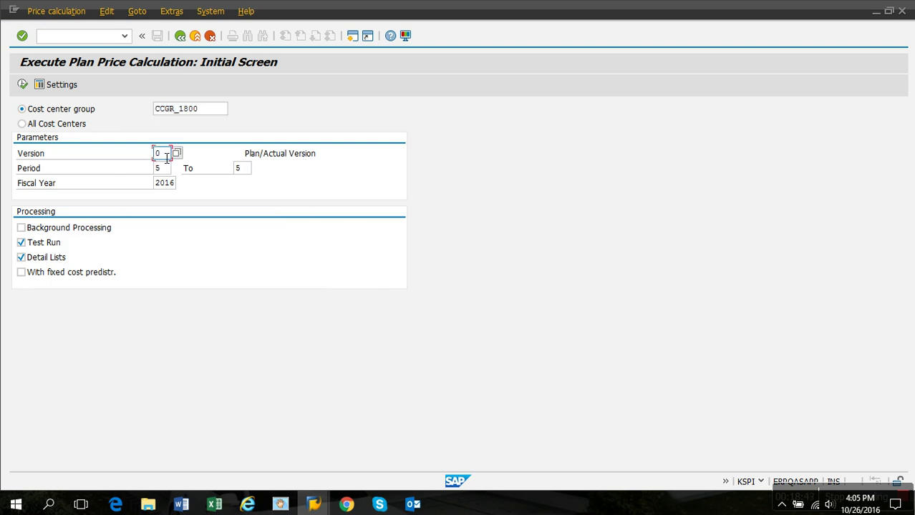
click(167, 170)
key(Tab)
click(174, 186)
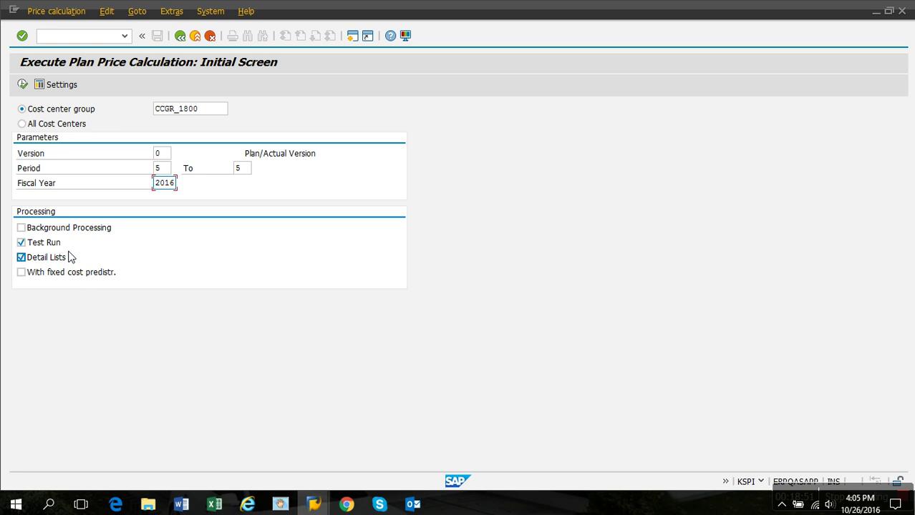
click(23, 85)
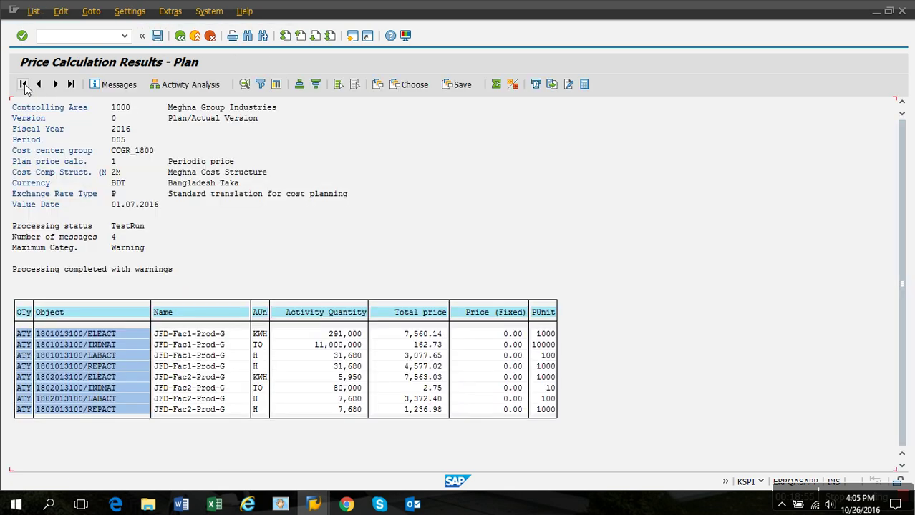
click(539, 335)
click(117, 336)
click(543, 335)
click(491, 335)
click(426, 335)
click(501, 336)
click(422, 334)
click(412, 334)
key(alt+Tab)
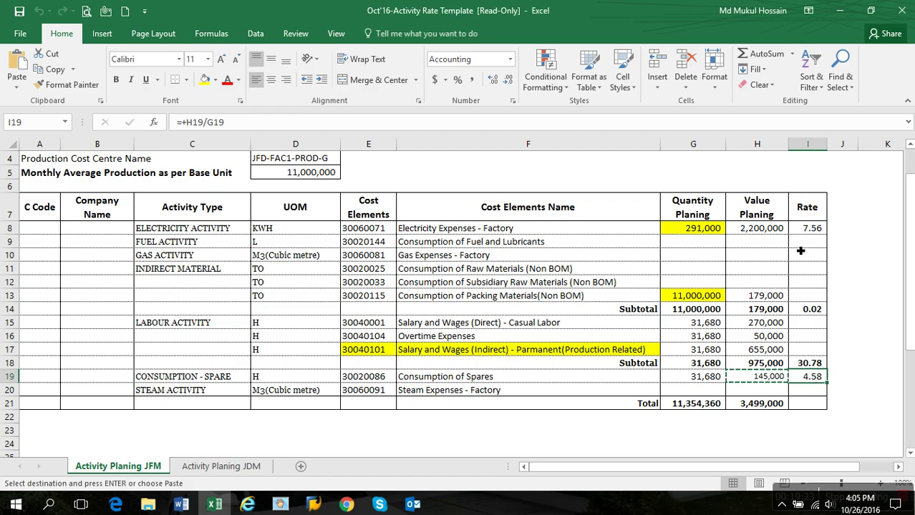
key(alt+Tab)
click(431, 346)
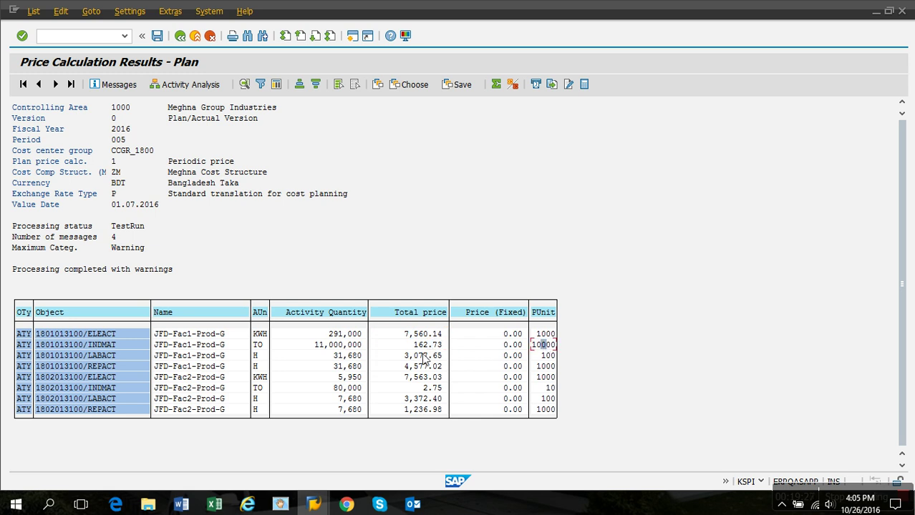
key(alt+Tab)
click(812, 309)
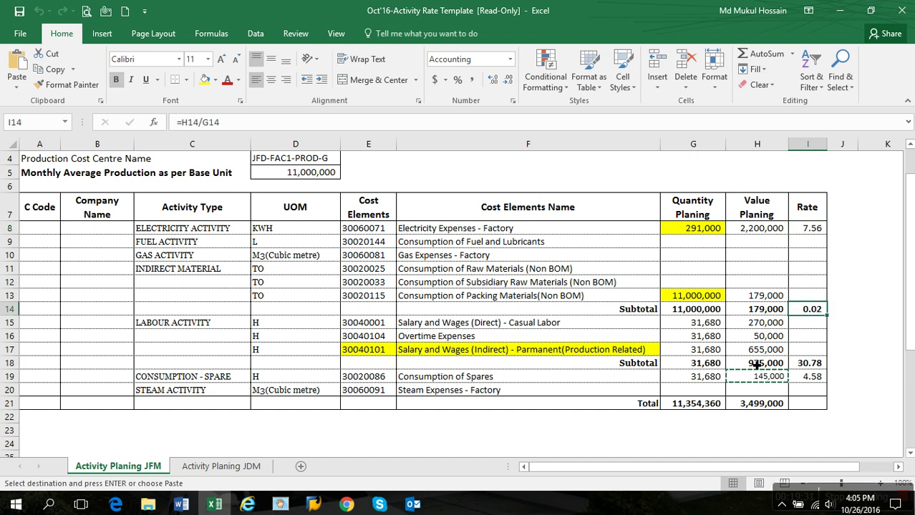
key(alt+Tab)
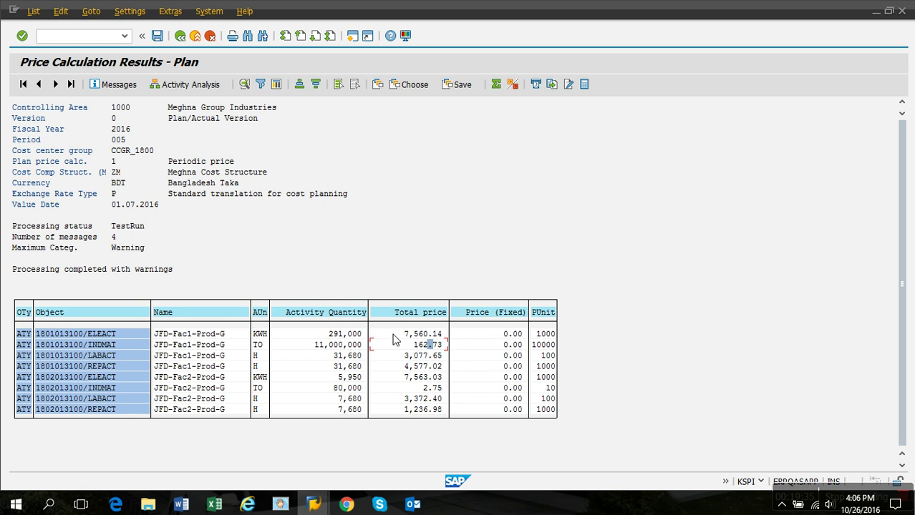
click(425, 355)
key(alt+Tab)
key(Down)
key(Down)
key(Down)
key(Down)
key(alt+Tab)
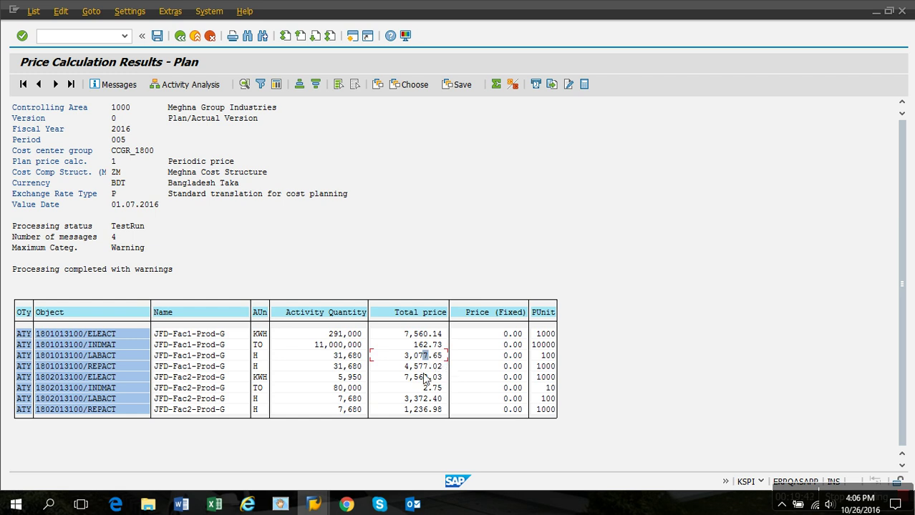
click(547, 366)
key(alt+Tab)
click(814, 381)
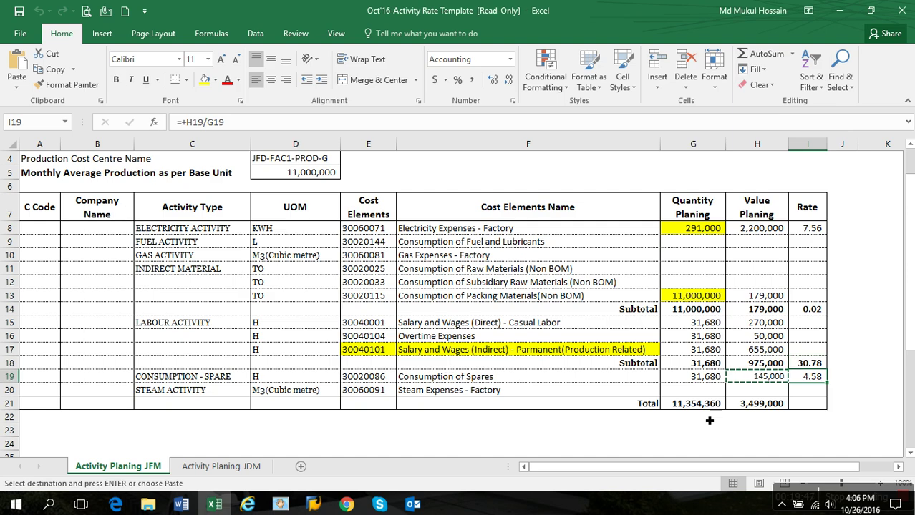
key(alt)
click(254, 472)
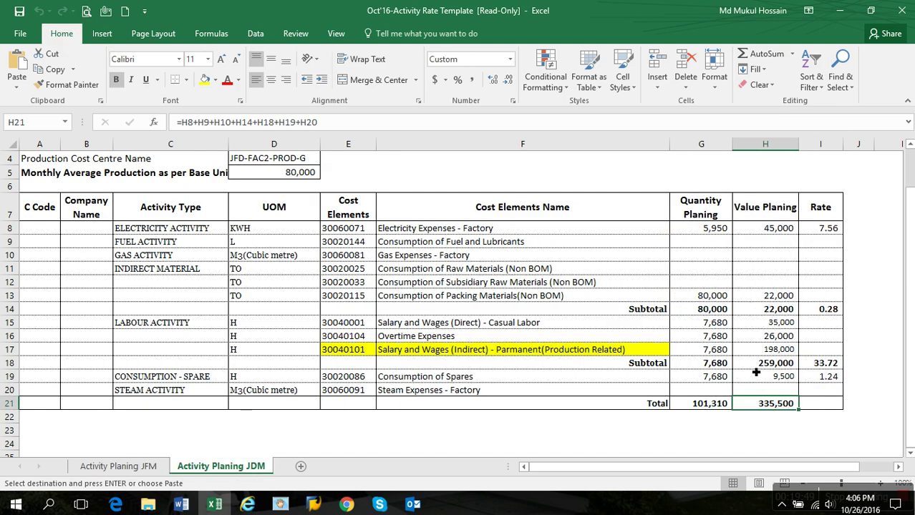
click(823, 229)
key(alt+Tab)
click(417, 377)
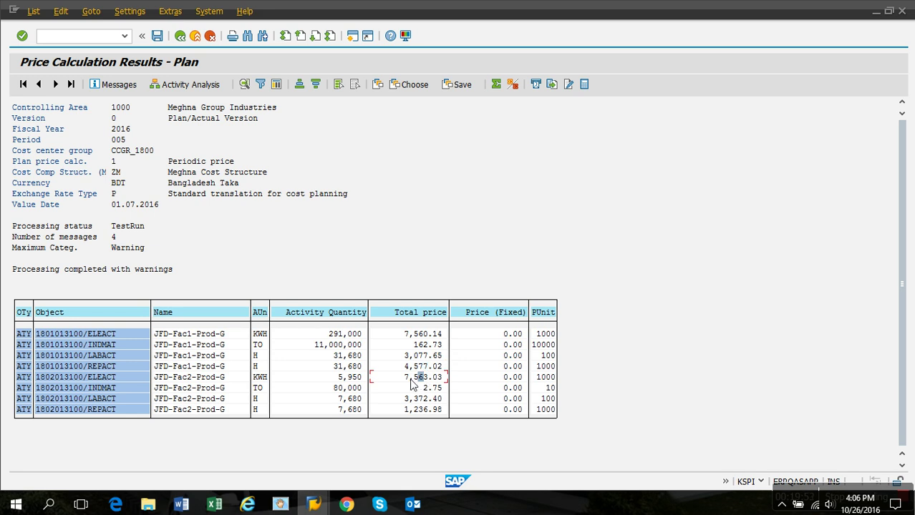
click(434, 389)
key(alt+Tab)
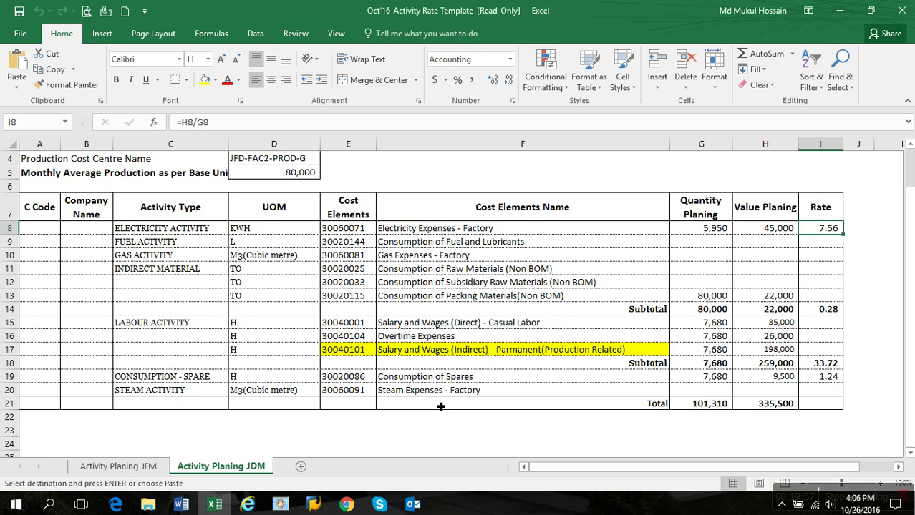
key(alt+Tab)
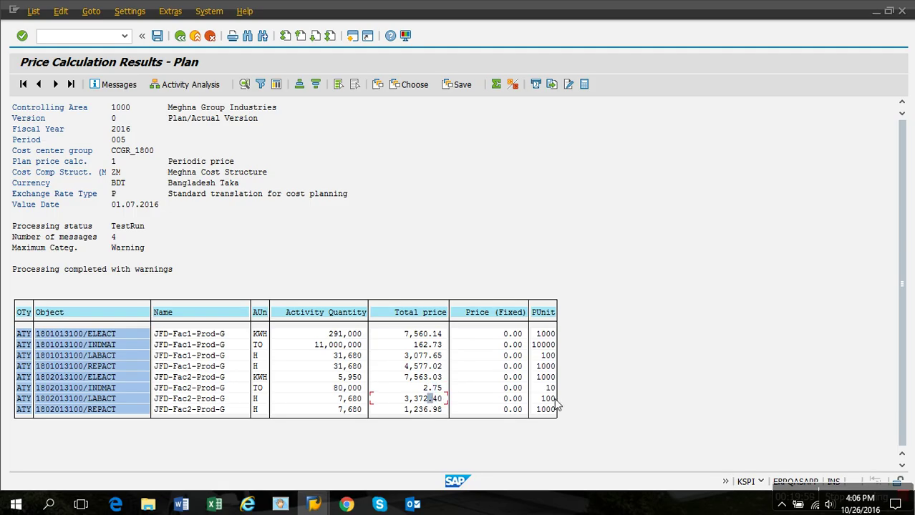
key(alt+Tab)
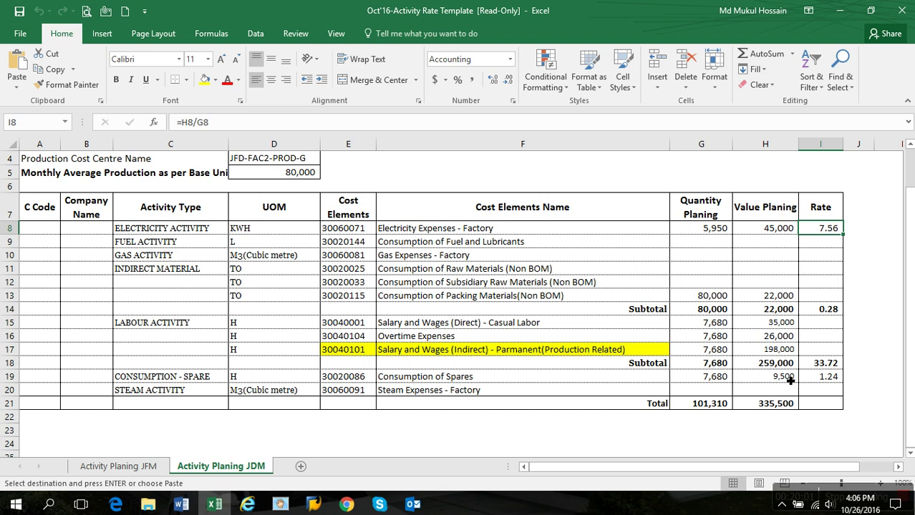
click(820, 365)
key(alt+Tab)
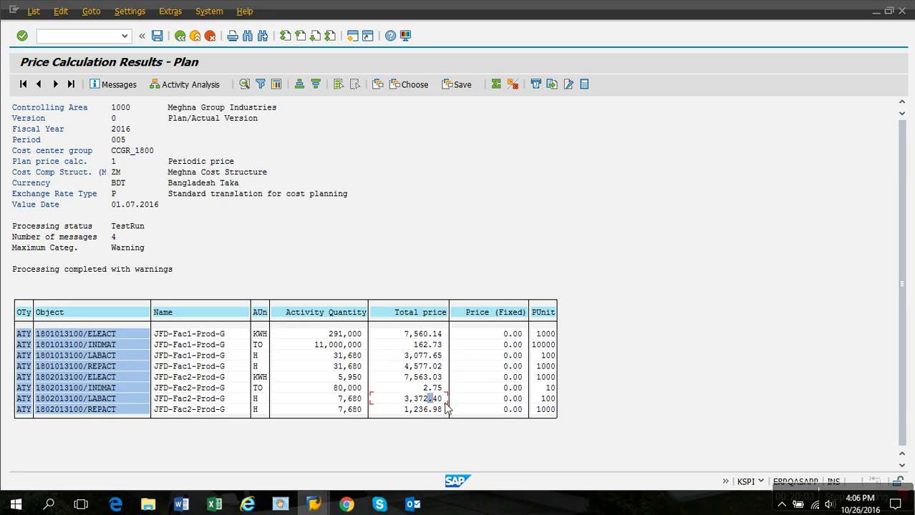
click(425, 411)
key(alt+Tab)
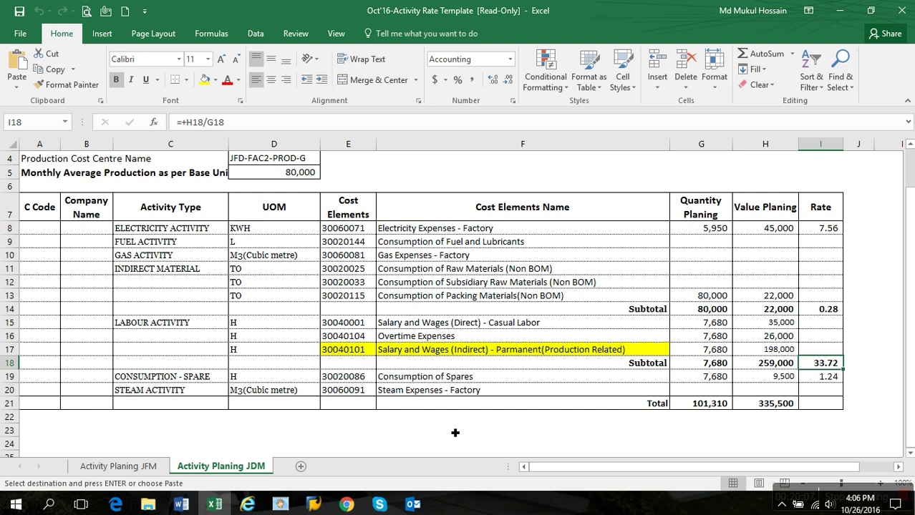
click(816, 380)
text(1.24)
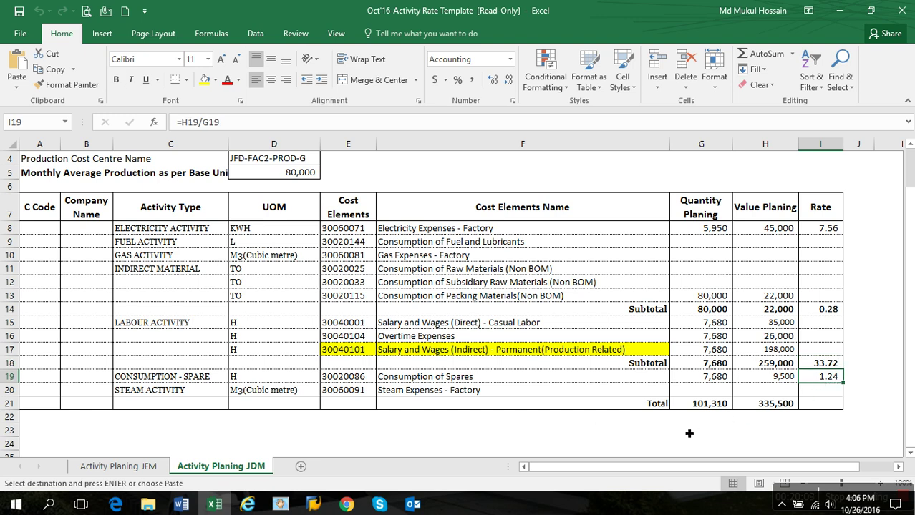
key(alt+Tab)
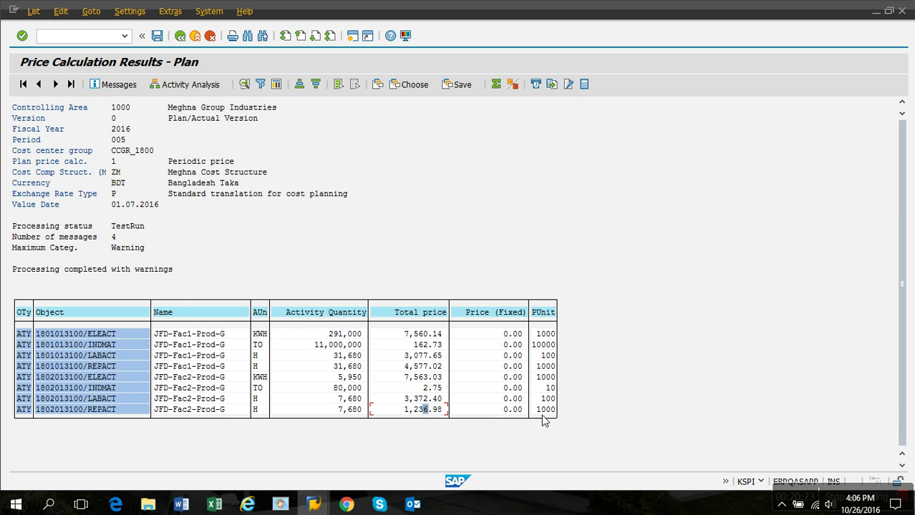
click(430, 411)
key(alt+Tab)
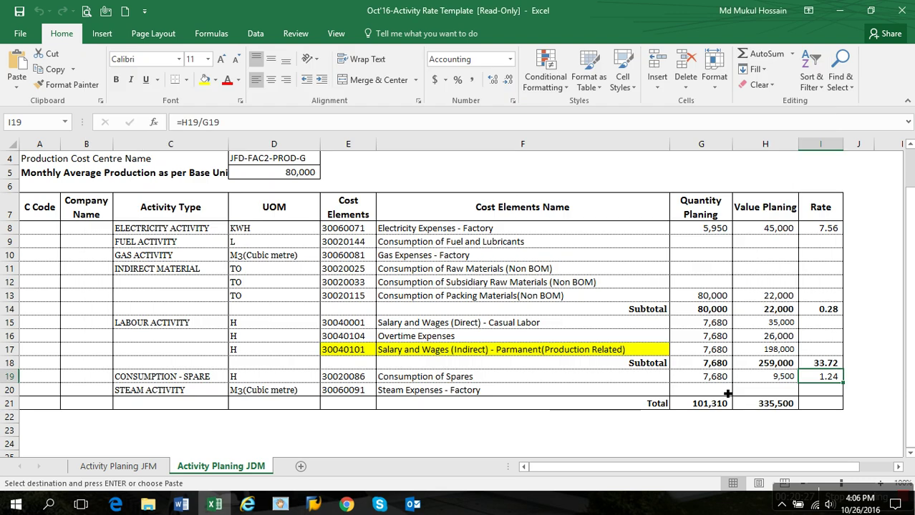
key(alt+Tab)
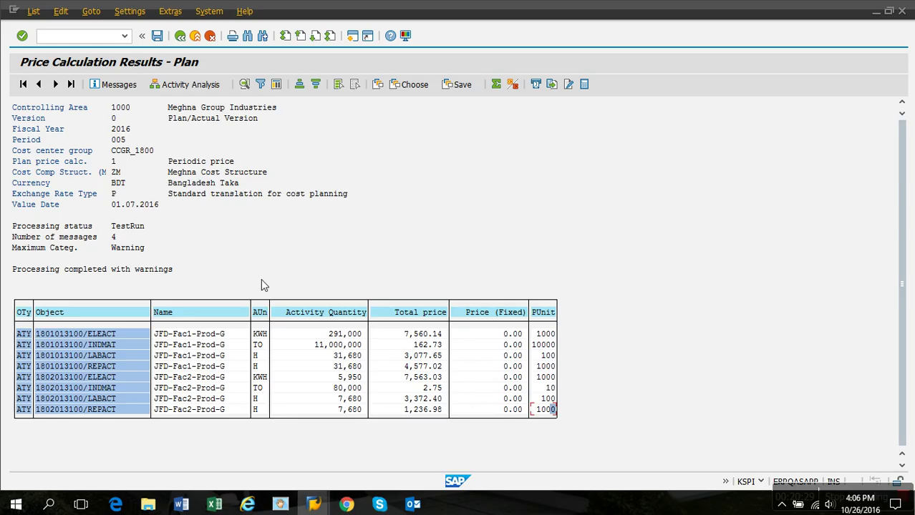
Leave the test results without posting and run the plan price calculation for CCGR_1800 with Test Run switched off.
click(180, 35)
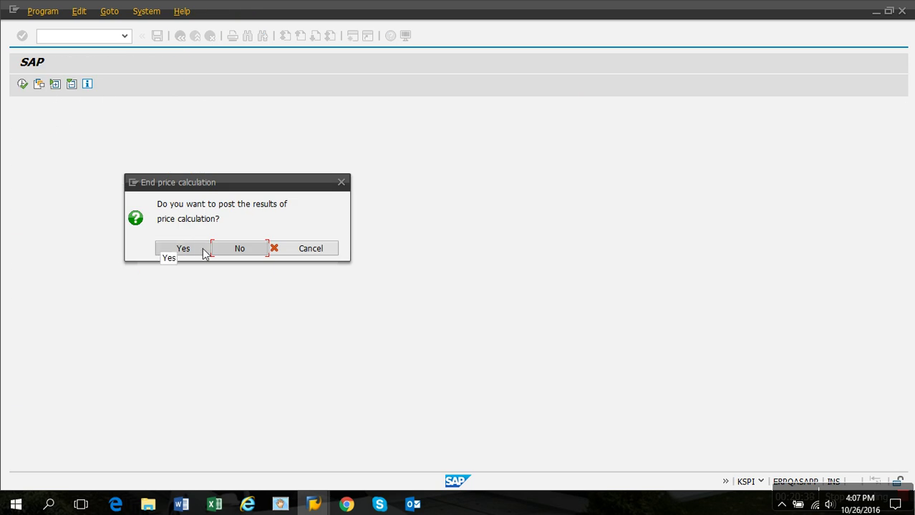
click(245, 250)
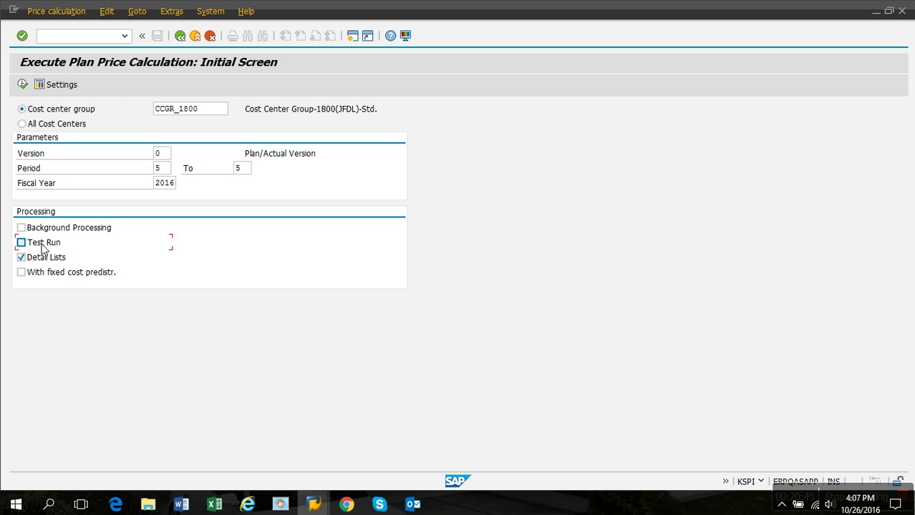
click(43, 245)
click(45, 247)
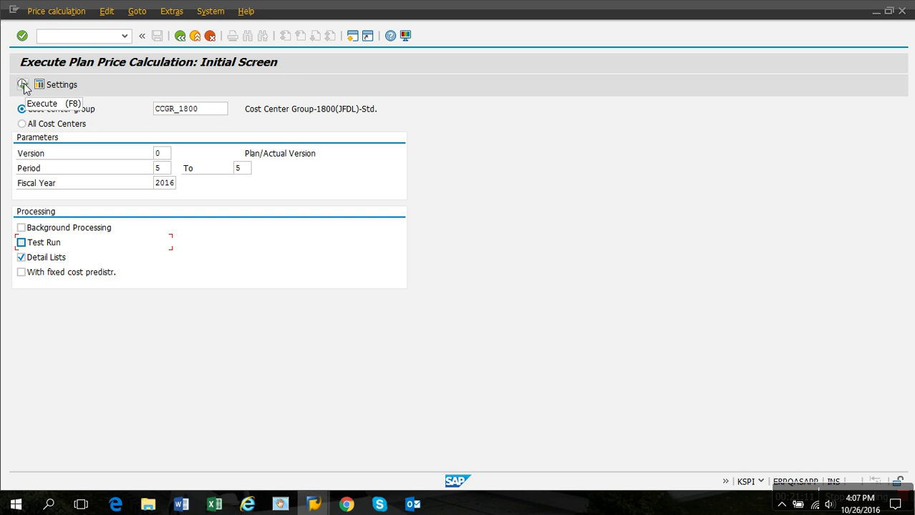
click(34, 251)
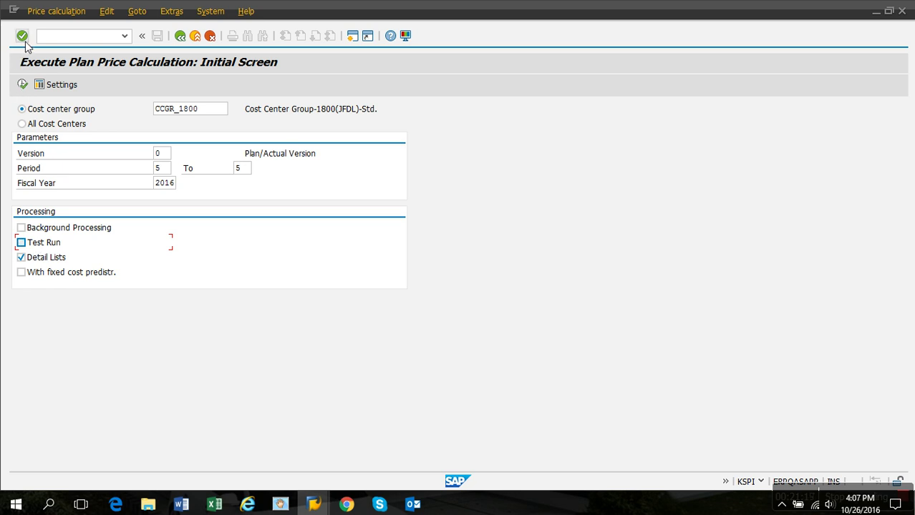
click(21, 85)
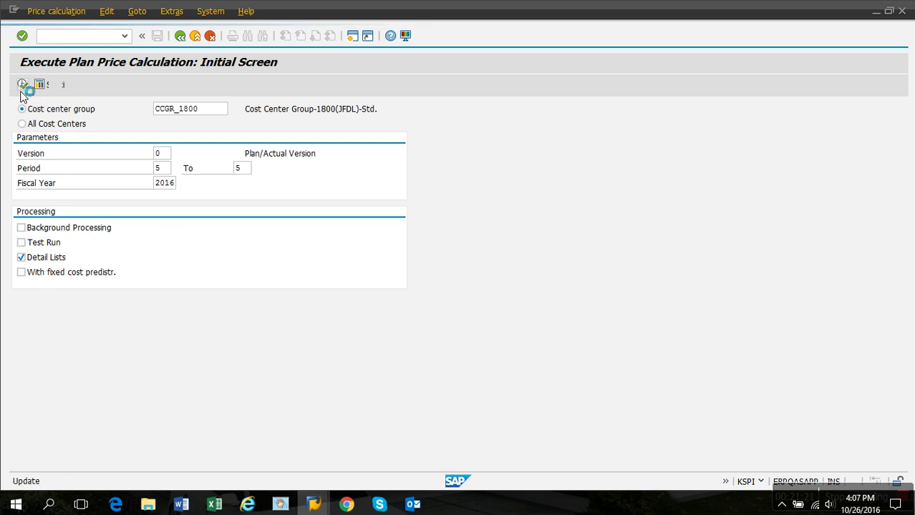
click(322, 393)
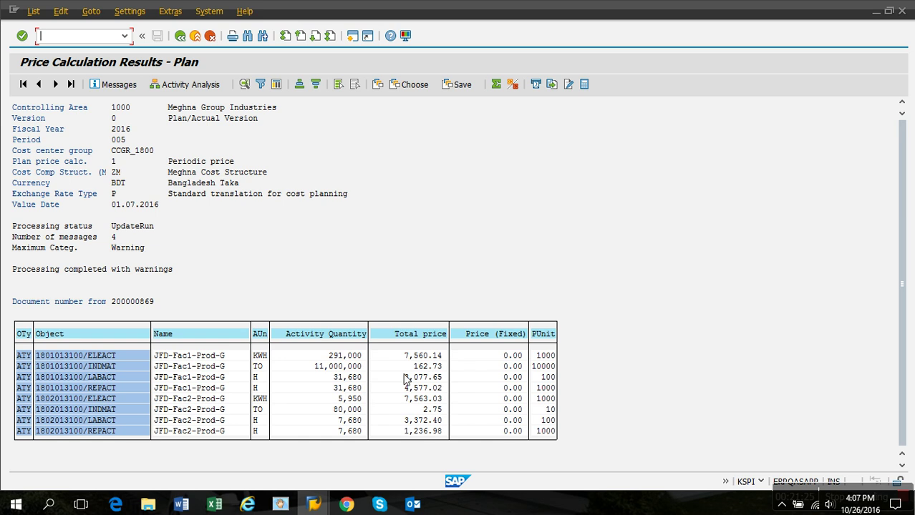
End the plan price calculation and open KBK6 Manual Actual Price from the Cost Run favorites.
click(179, 36)
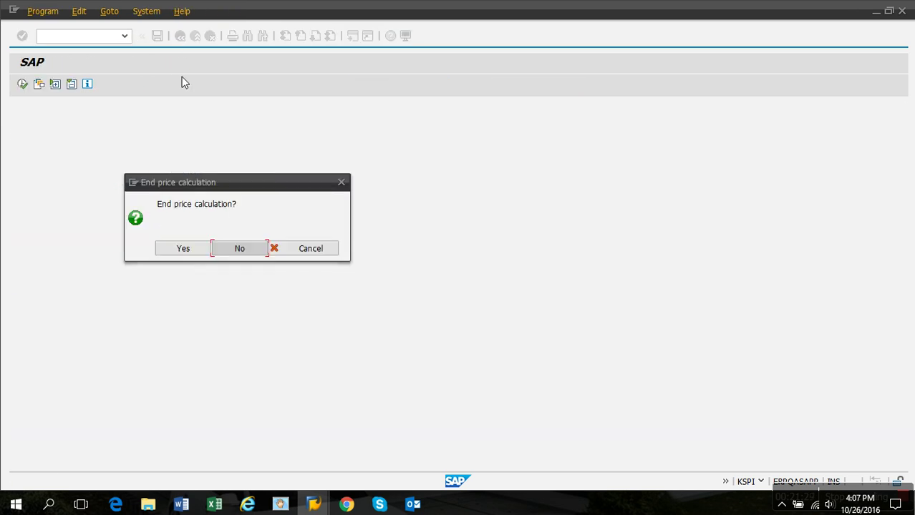
click(202, 252)
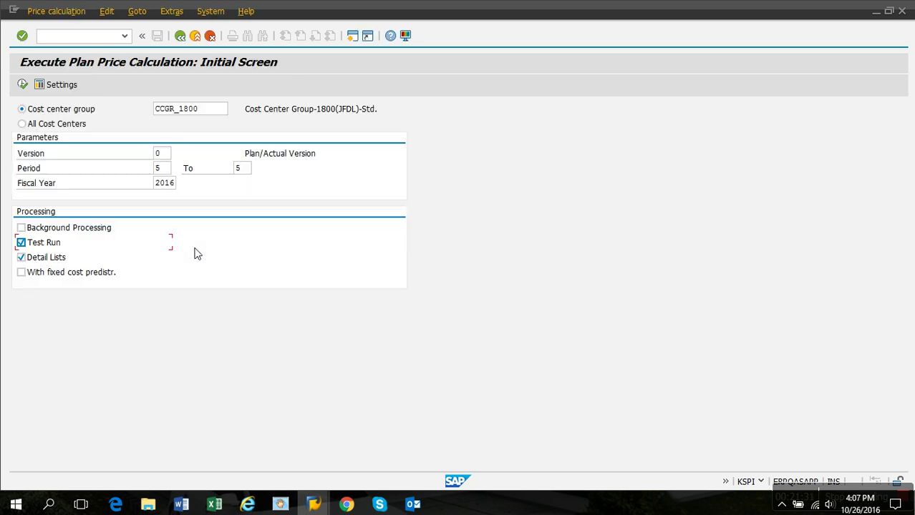
click(179, 40)
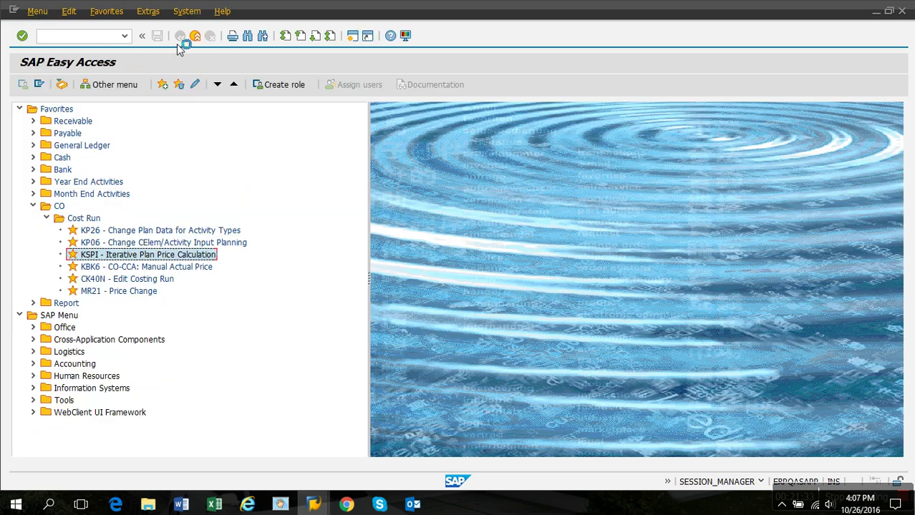
click(132, 265)
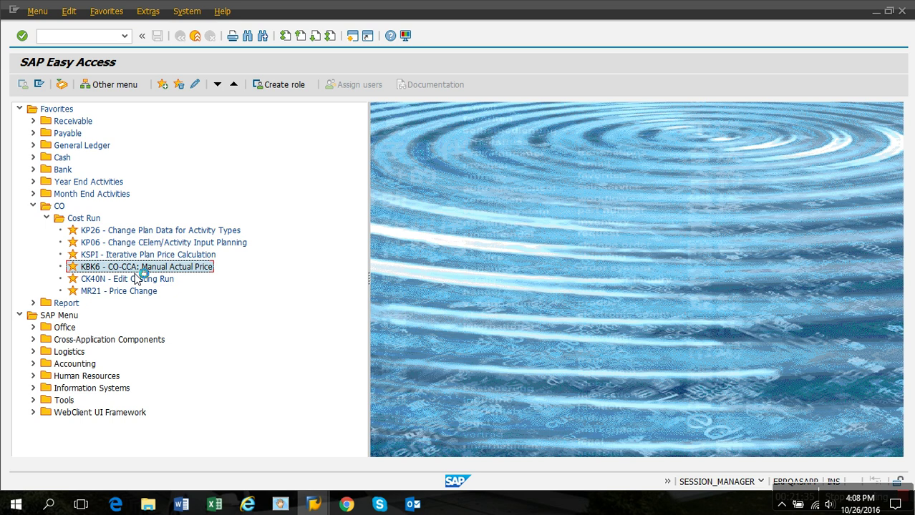
double_click(147, 266)
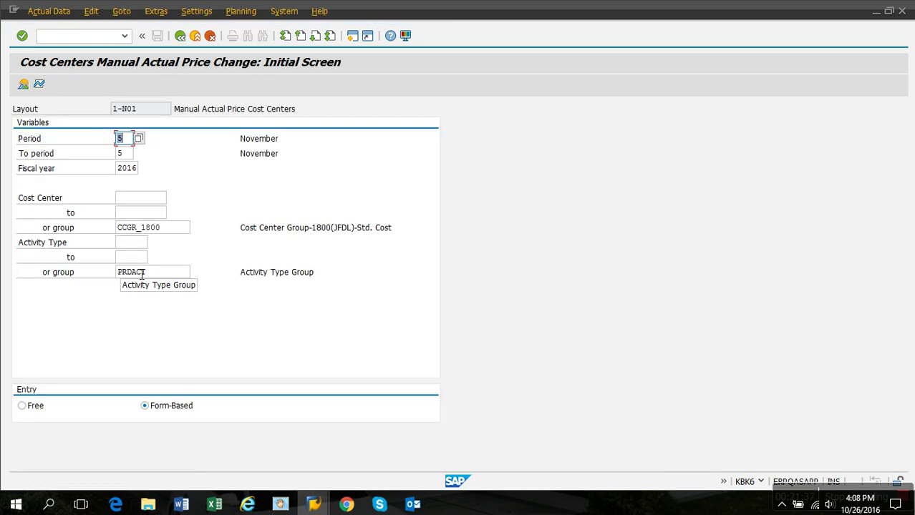
click(128, 140)
click(129, 154)
click(131, 169)
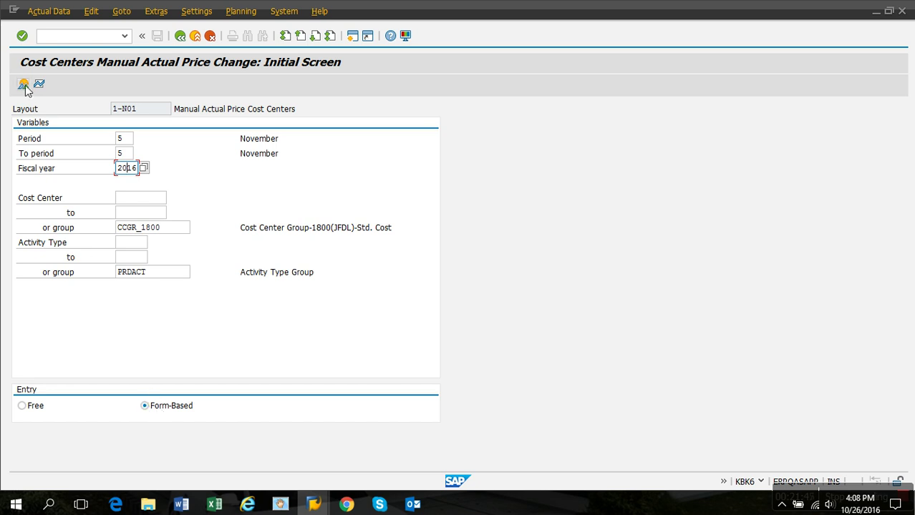
click(151, 200)
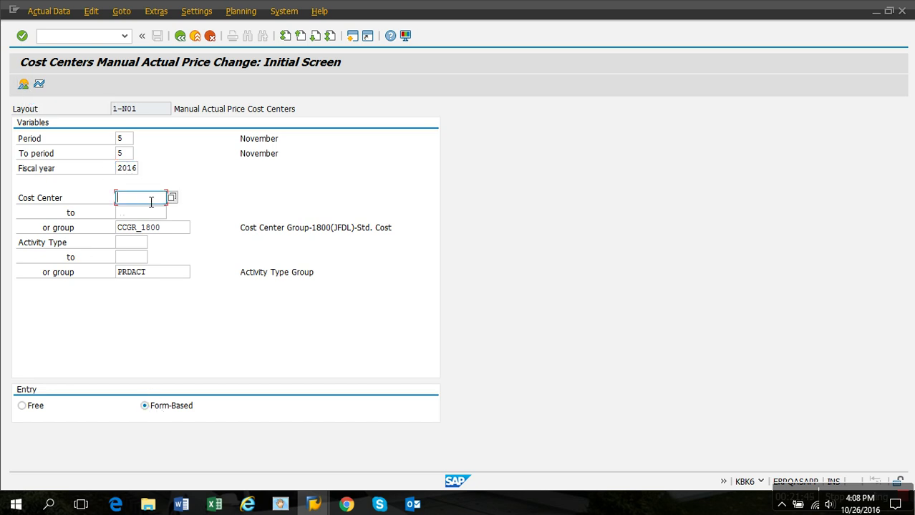
key(alt+Tab)
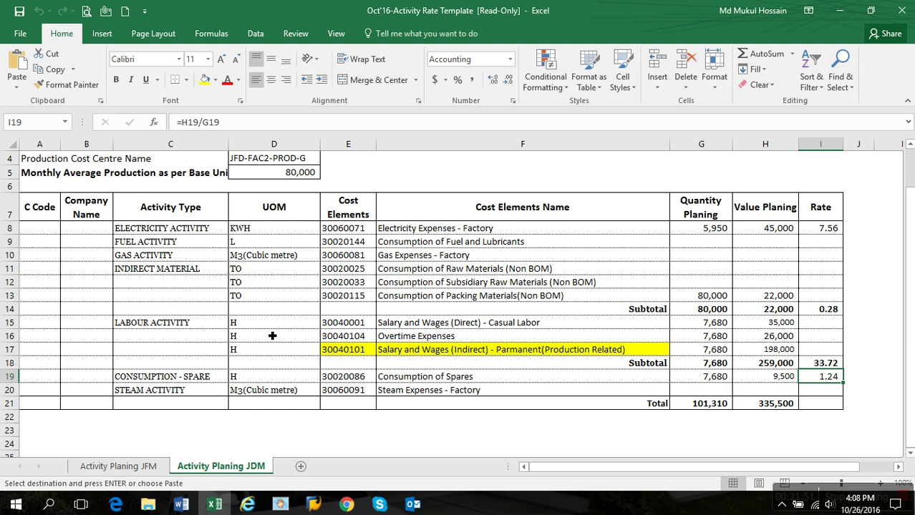
scroll(267, 336, up, 1)
click(118, 466)
scroll(317, 286, up, 1)
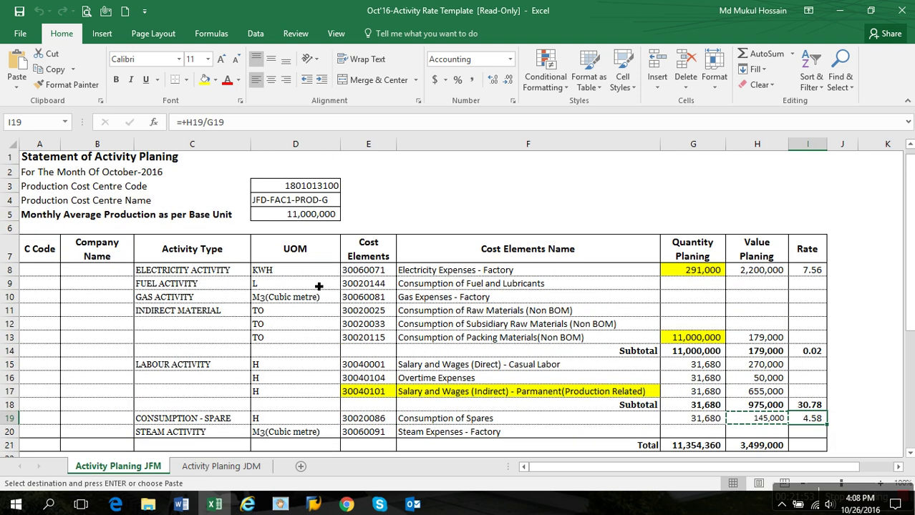
click(304, 199)
key(ctrl+c)
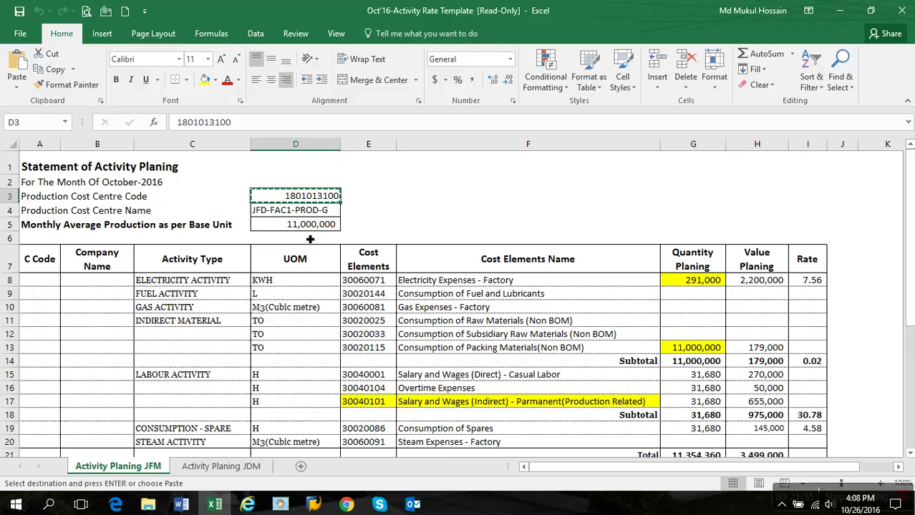
key(alt+Tab)
key(ctrl+v)
key(Tab)
key(Tab)
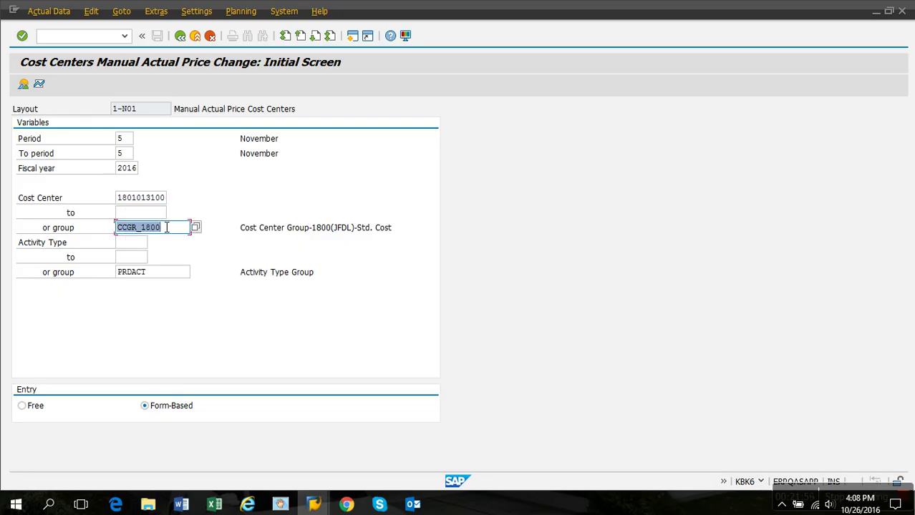
key(Delete)
key(Escape)
key(Return)
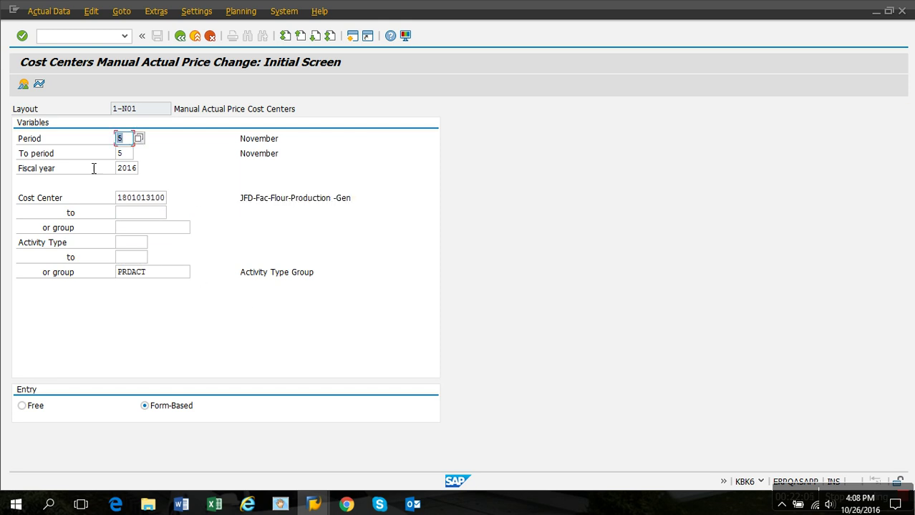
click(23, 84)
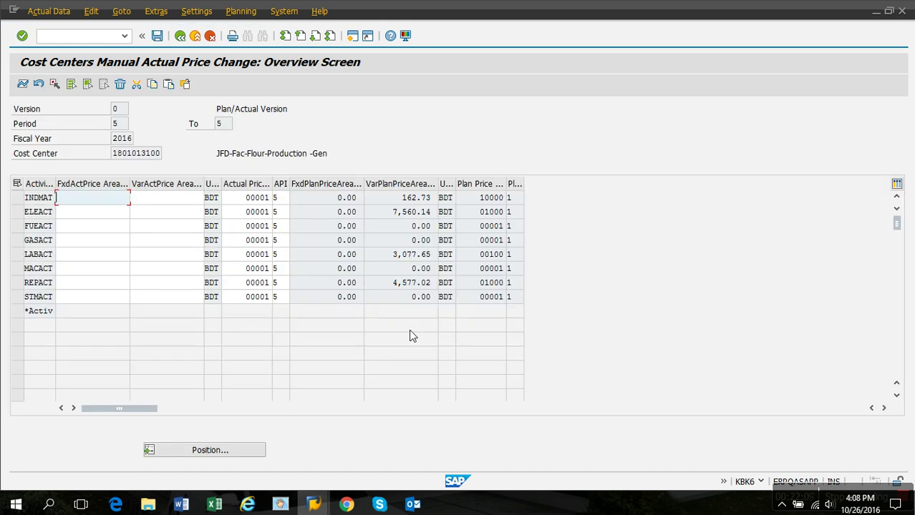
click(425, 202)
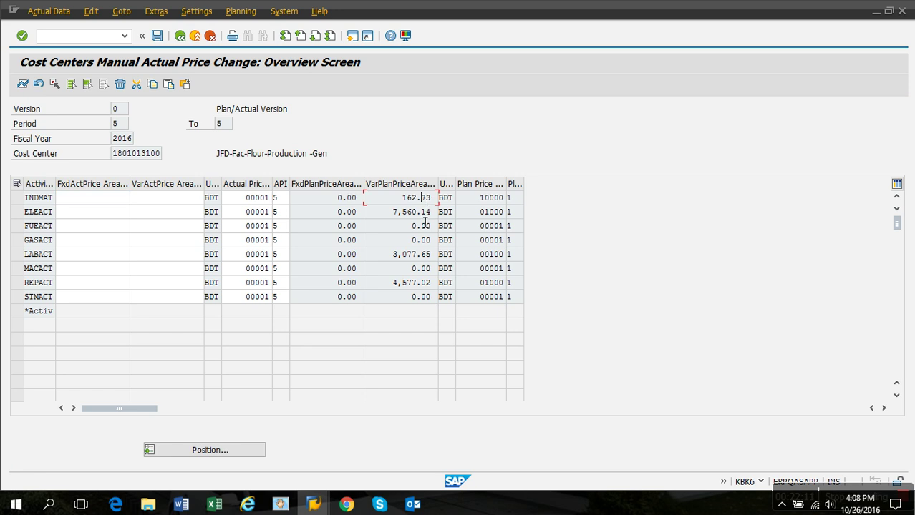
click(423, 269)
click(407, 184)
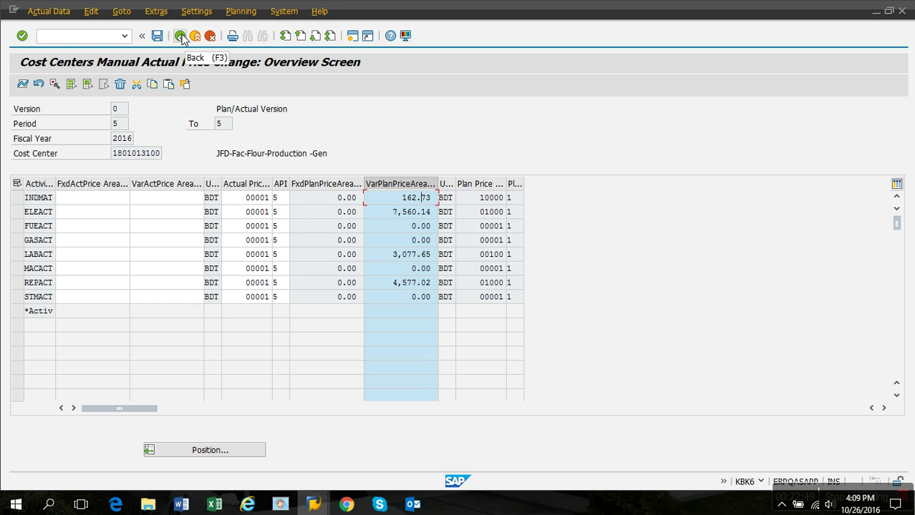
click(133, 154)
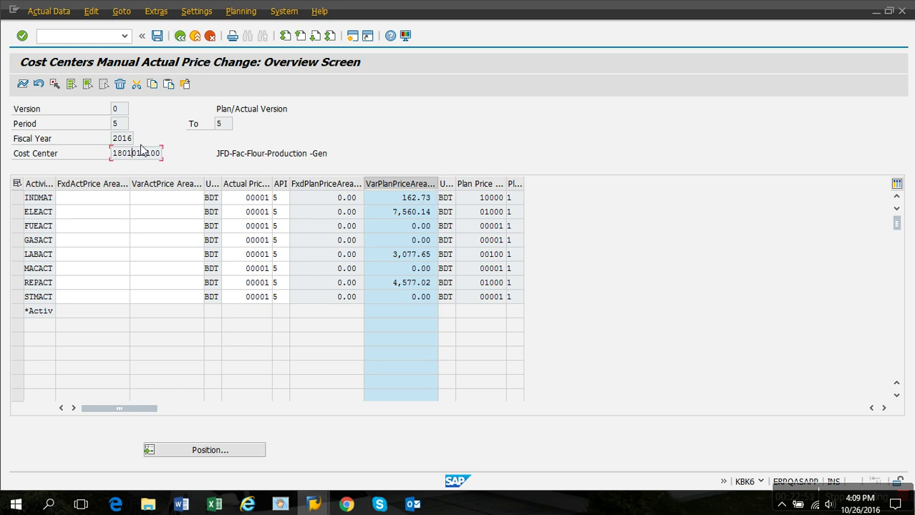
click(180, 35)
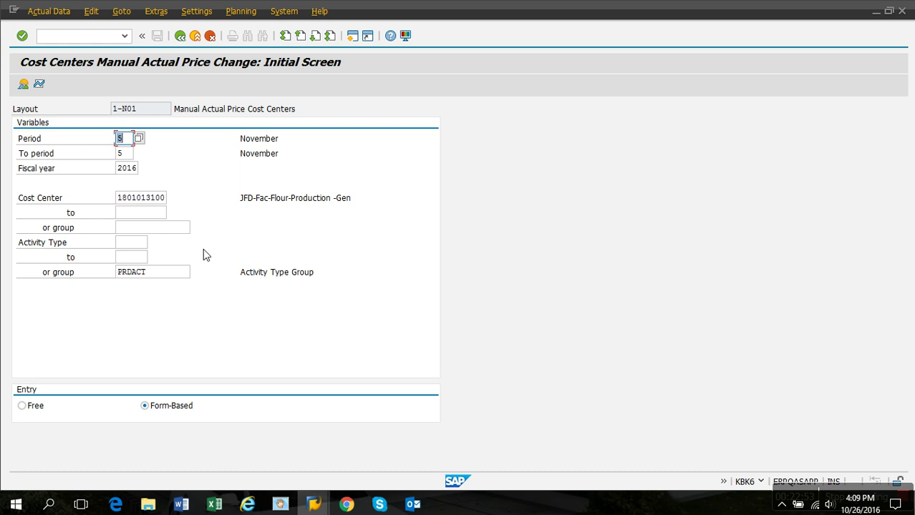
click(214, 505)
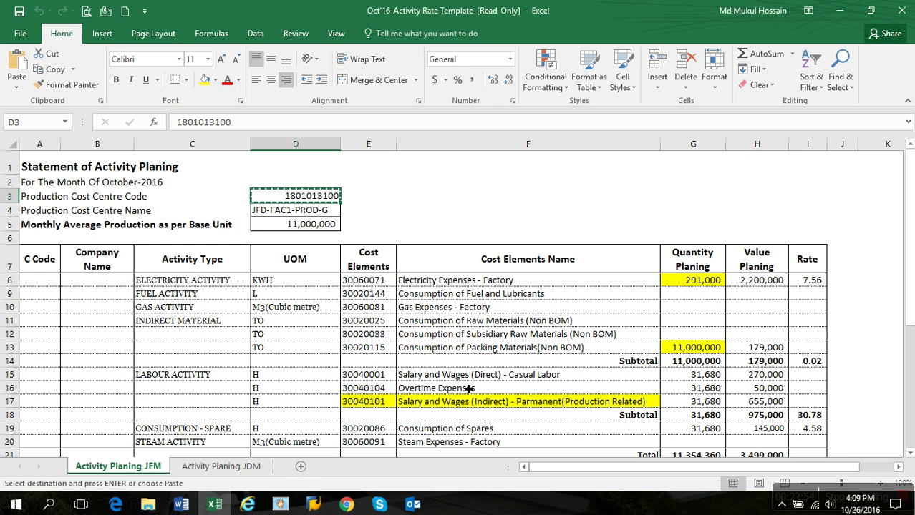
click(241, 468)
click(278, 201)
key(ctrl+c)
key(alt+Tab)
click(143, 202)
key(ctrl+a)
key(ctrl+v)
key(Return)
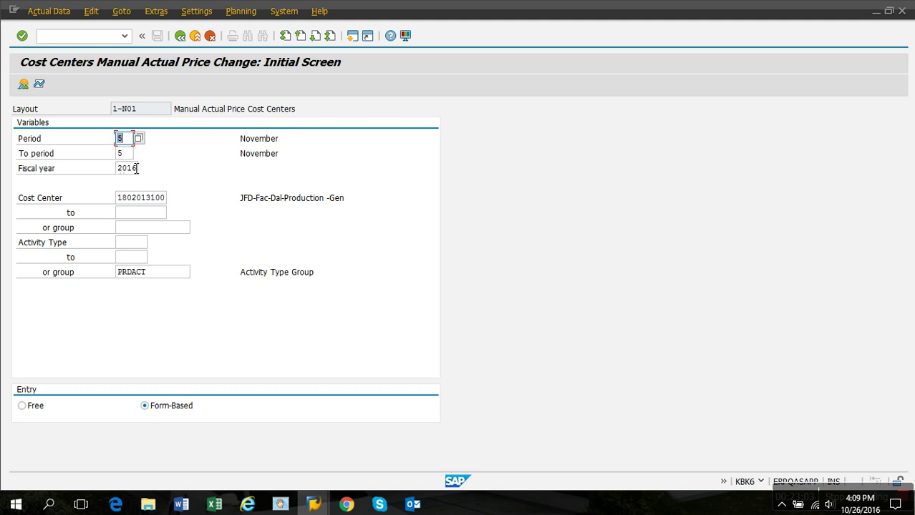
click(23, 83)
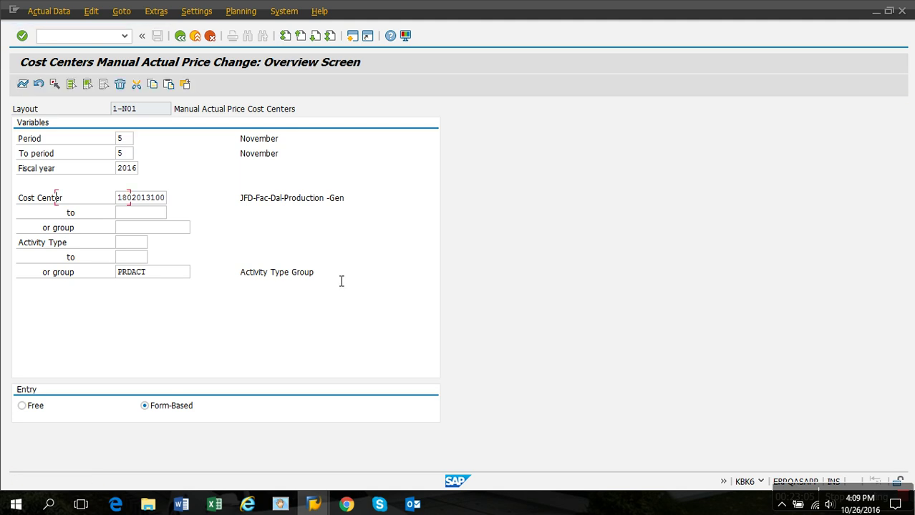
click(411, 184)
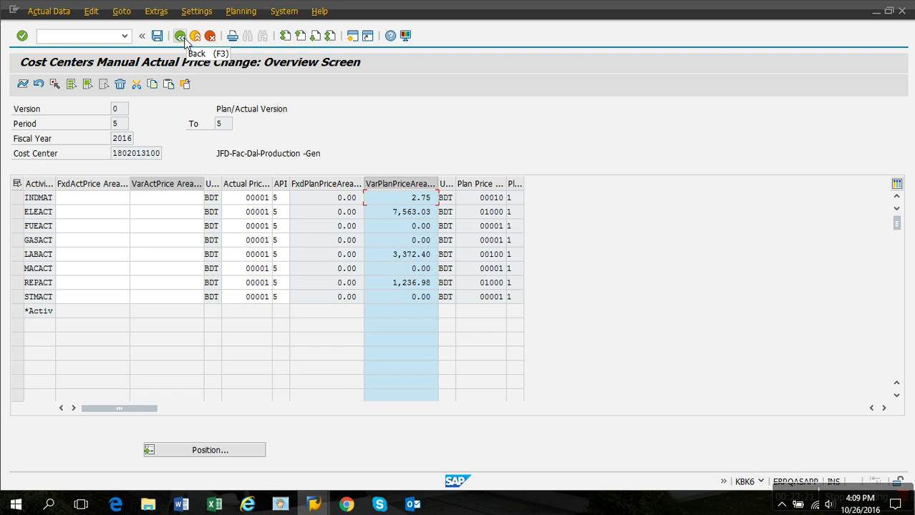
click(185, 42)
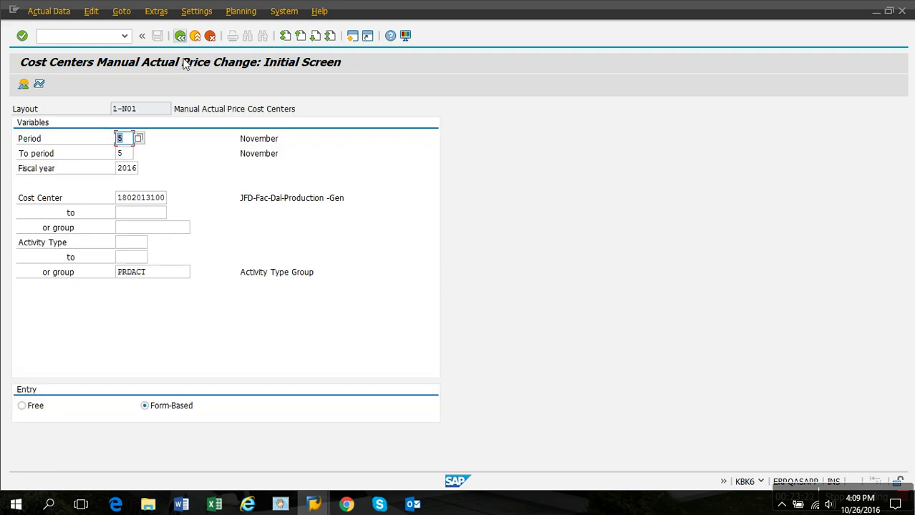
click(130, 154)
click(132, 169)
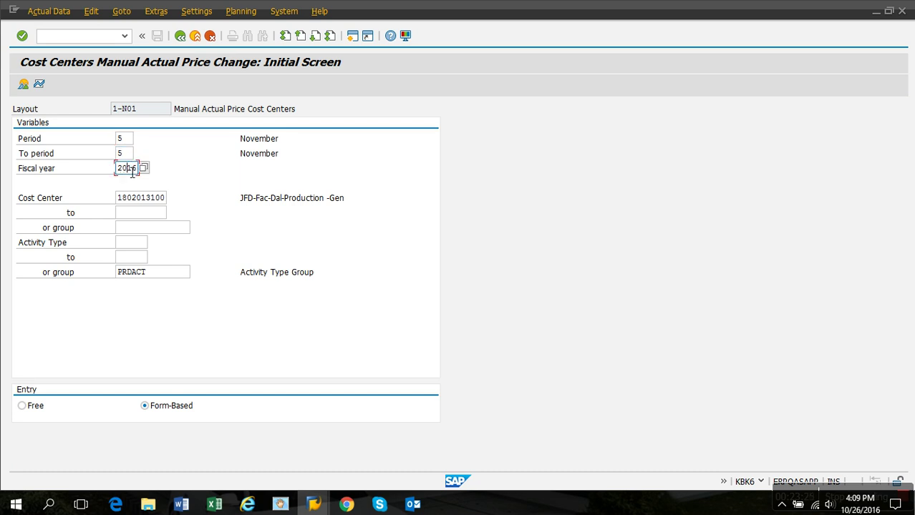
click(150, 201)
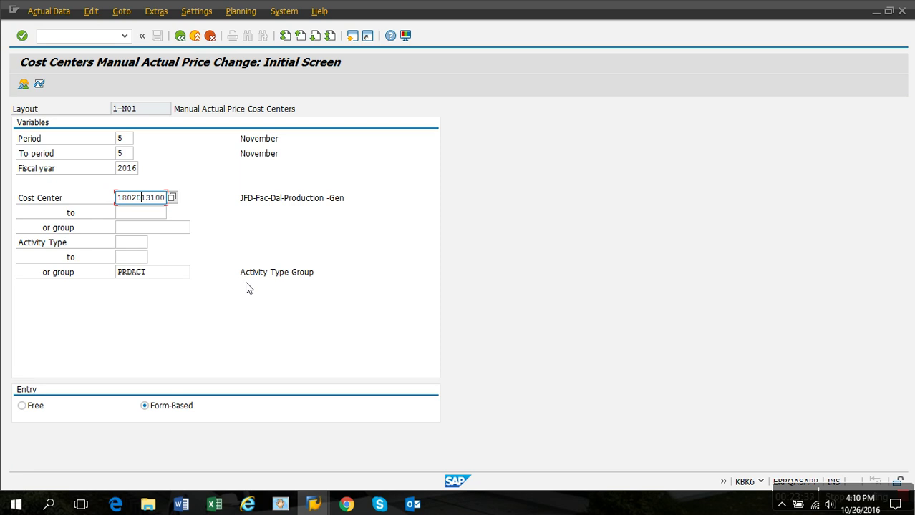
click(184, 41)
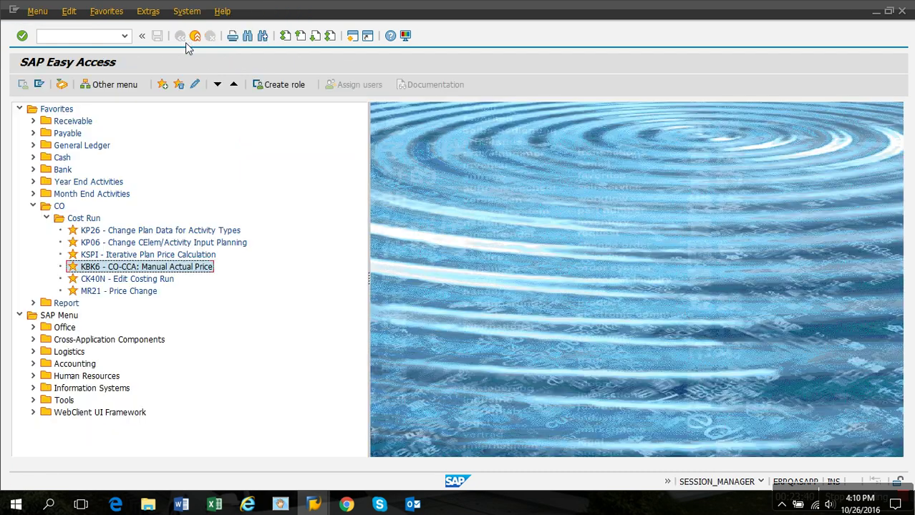
click(131, 284)
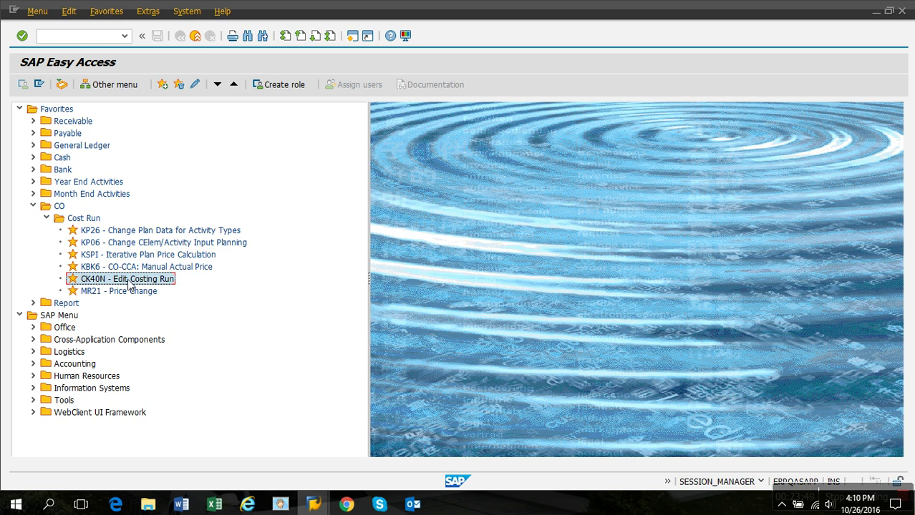
click(188, 231)
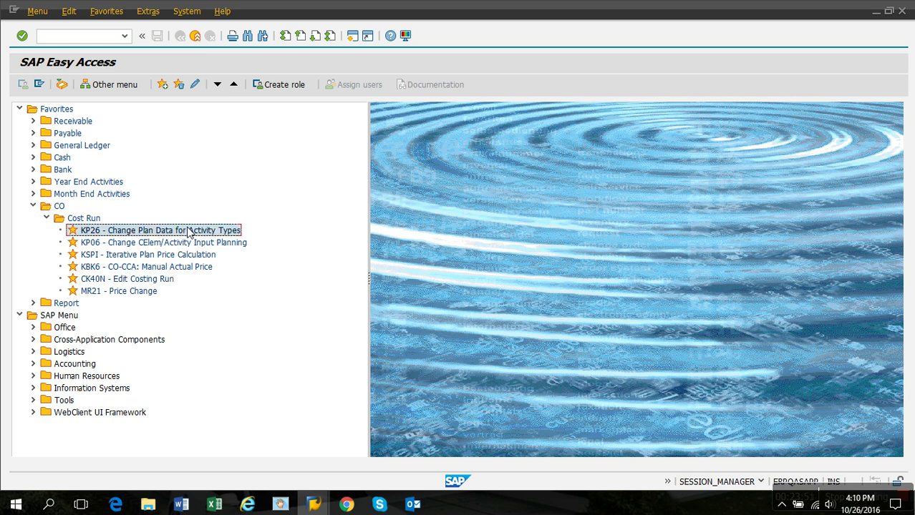
click(192, 244)
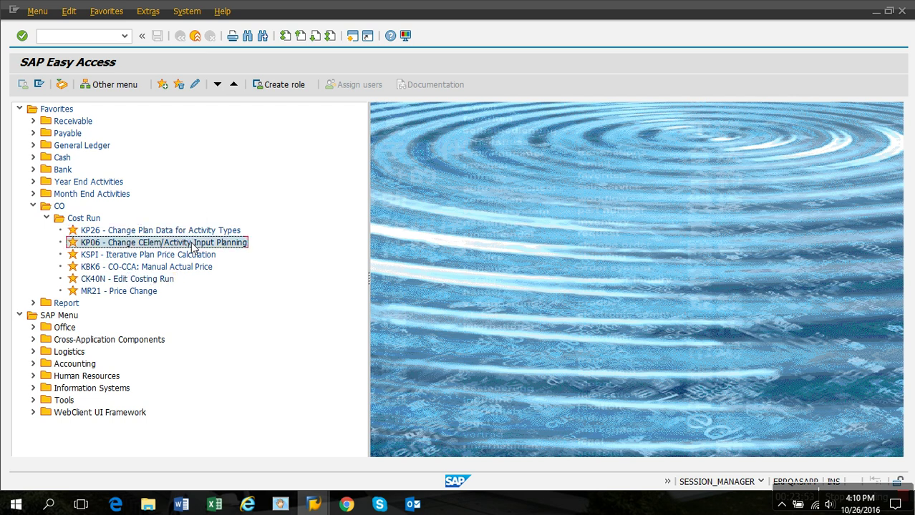
click(194, 256)
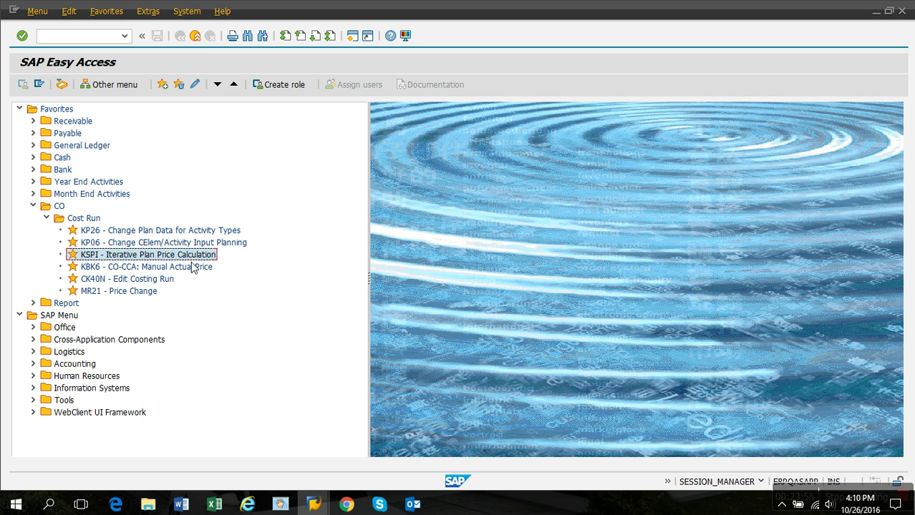
Open the Edit Costing Run transaction (CK40N) from the Cost Run favorites.
click(197, 267)
click(144, 284)
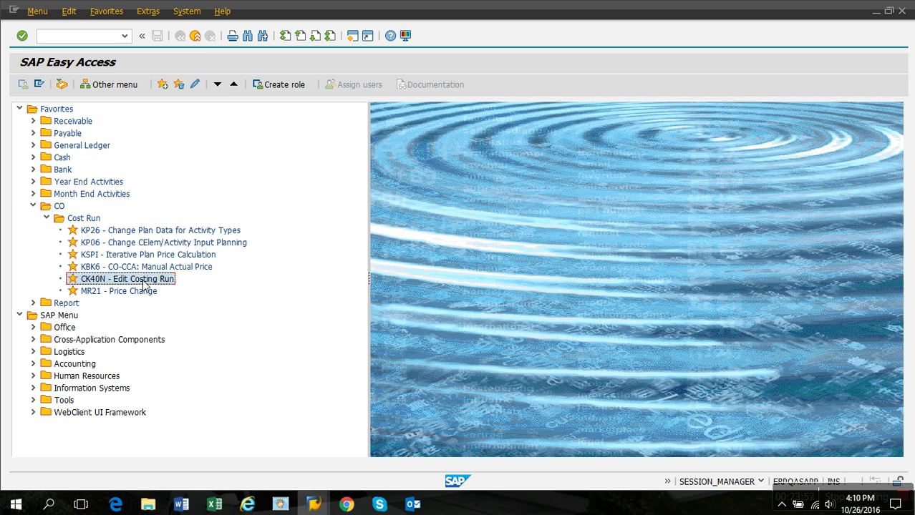
click(153, 269)
click(176, 258)
click(191, 244)
click(196, 232)
click(192, 244)
click(191, 256)
click(183, 270)
click(156, 283)
double_click(155, 280)
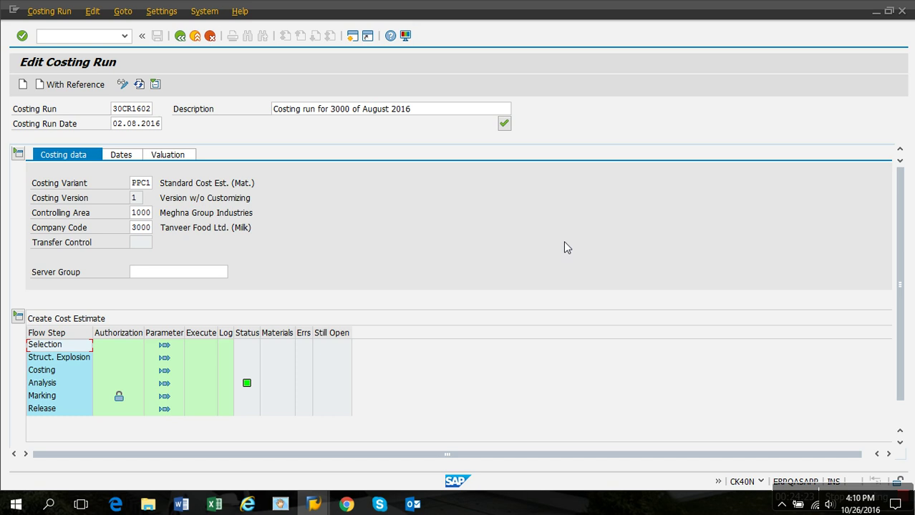
click(149, 114)
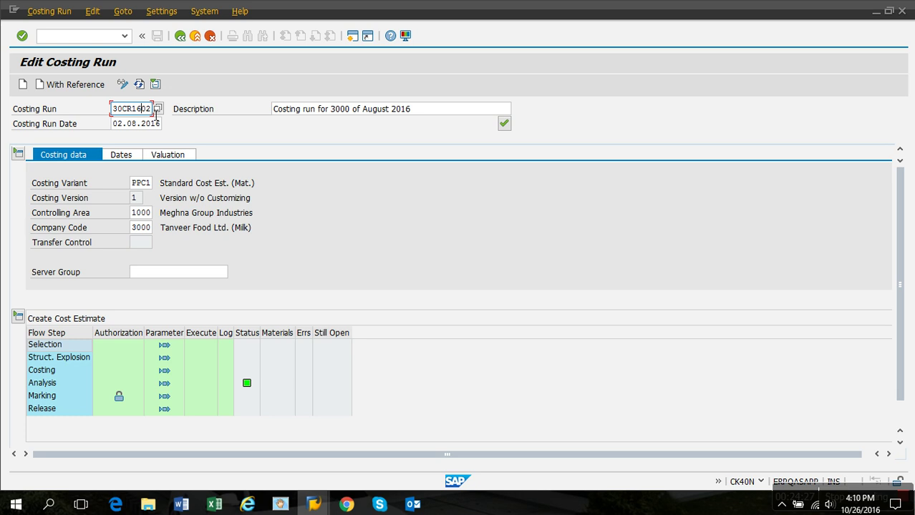
click(158, 109)
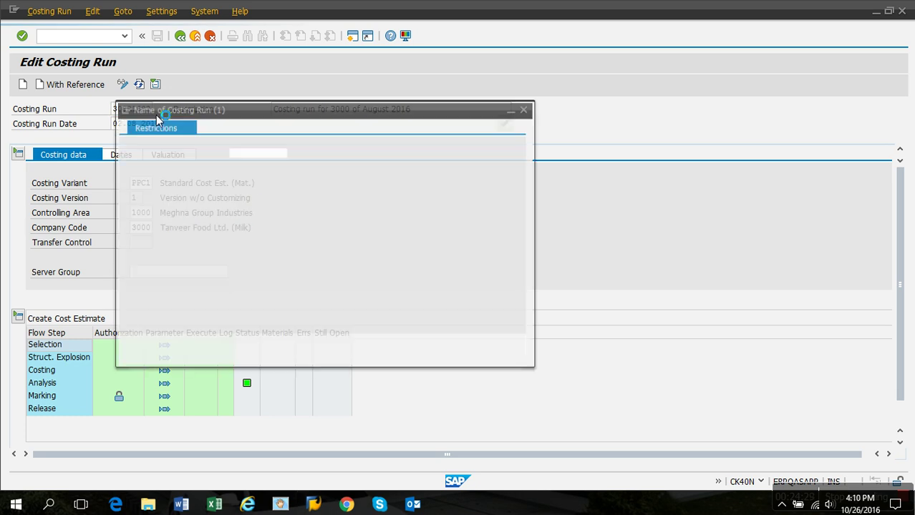
click(525, 109)
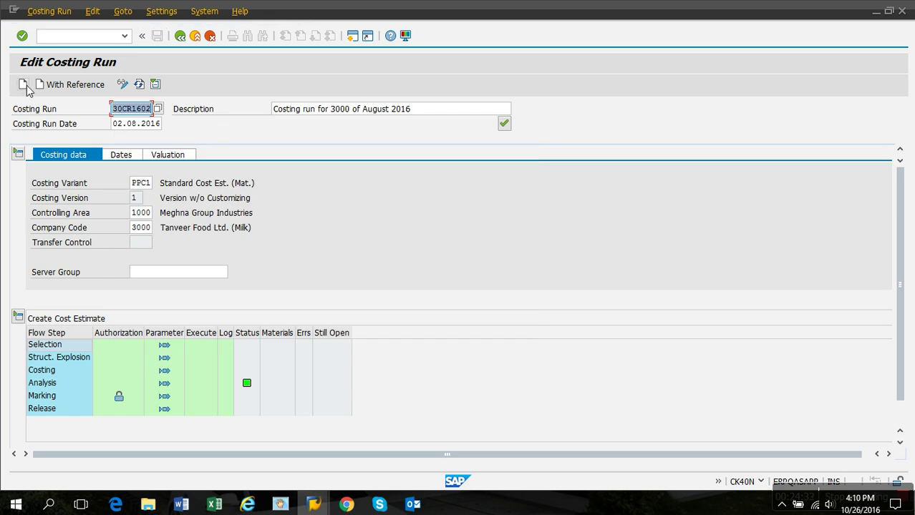
Start a new costing run and fill in its name and date from existing run 1800CR11.
click(23, 84)
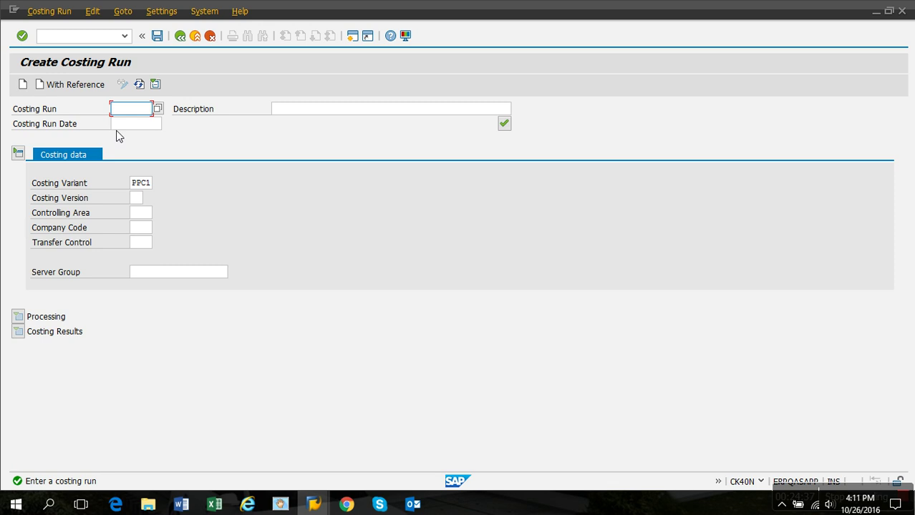
click(158, 111)
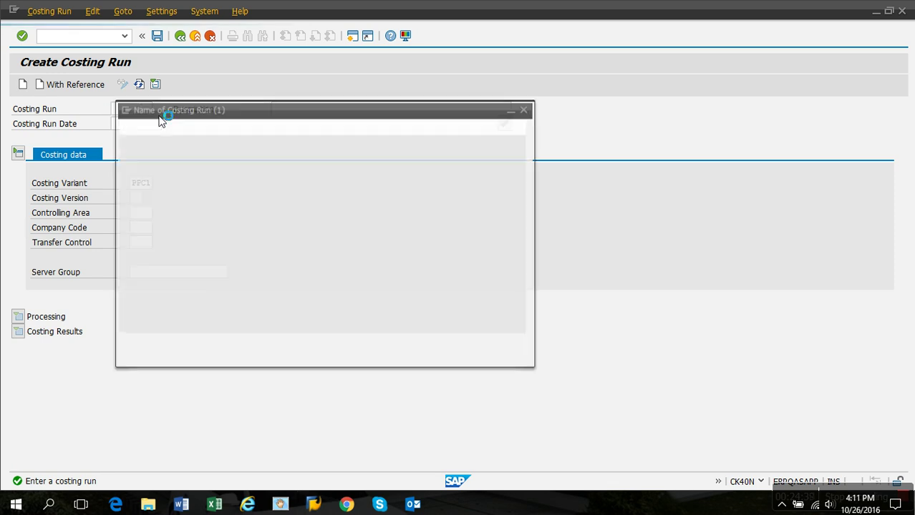
key(Return)
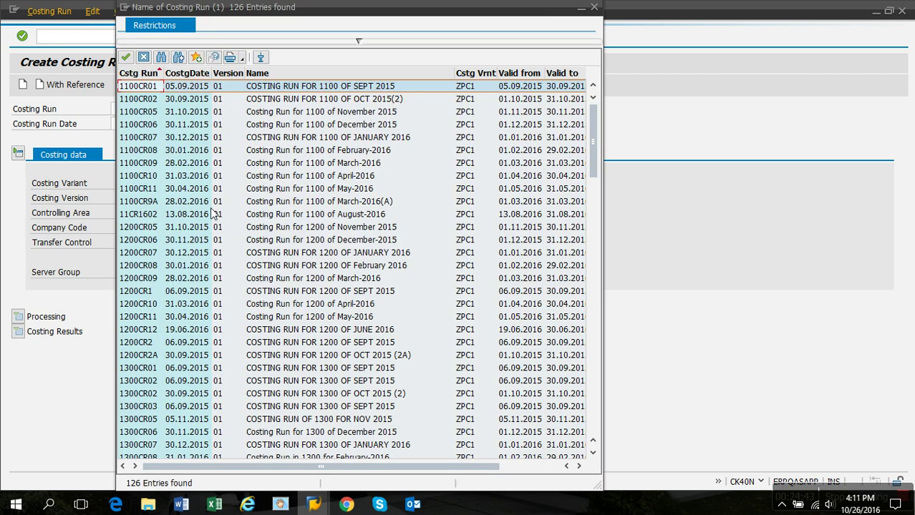
scroll(217, 286, down, 6)
scroll(217, 286, down, 13)
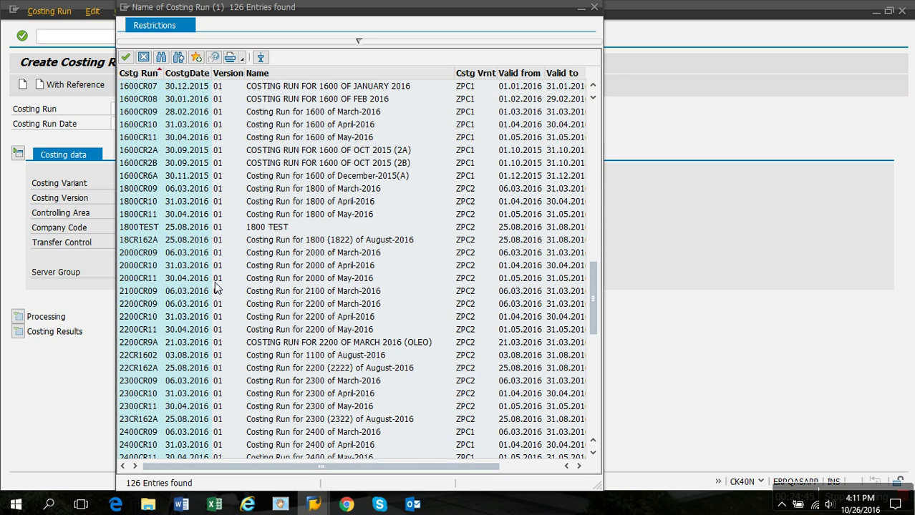
scroll(217, 286, up, 2)
click(144, 279)
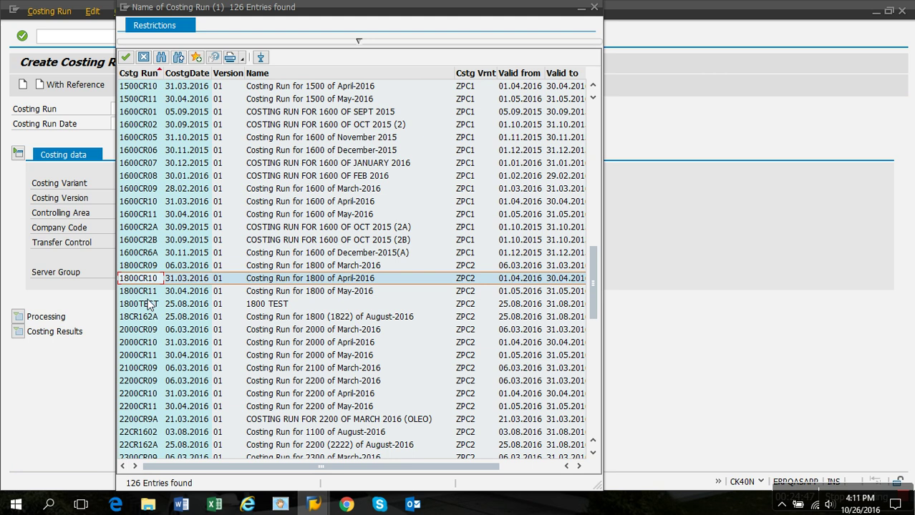
double_click(147, 292)
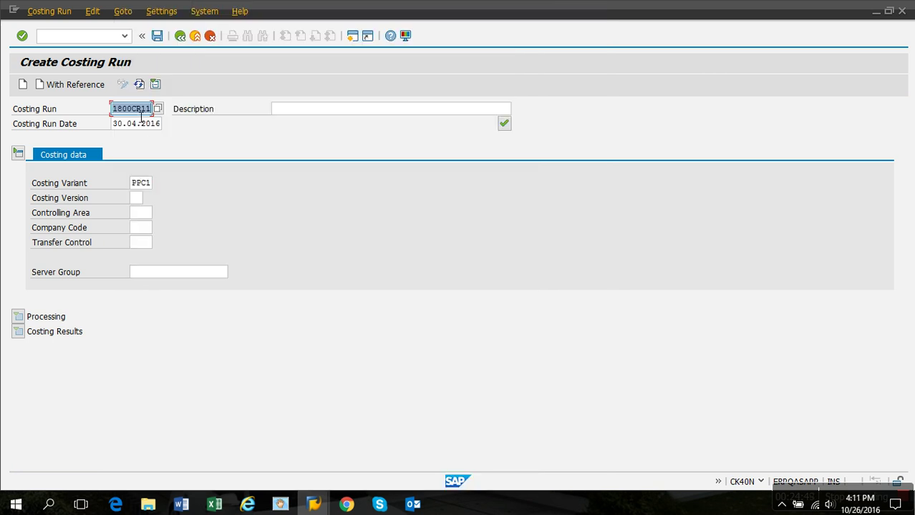
Change the ending of the new costing run's name to make it 1800CR05.
click(136, 109)
key(Right)
key(Right)
key(Delete)
key(BackSpace)
text(05)
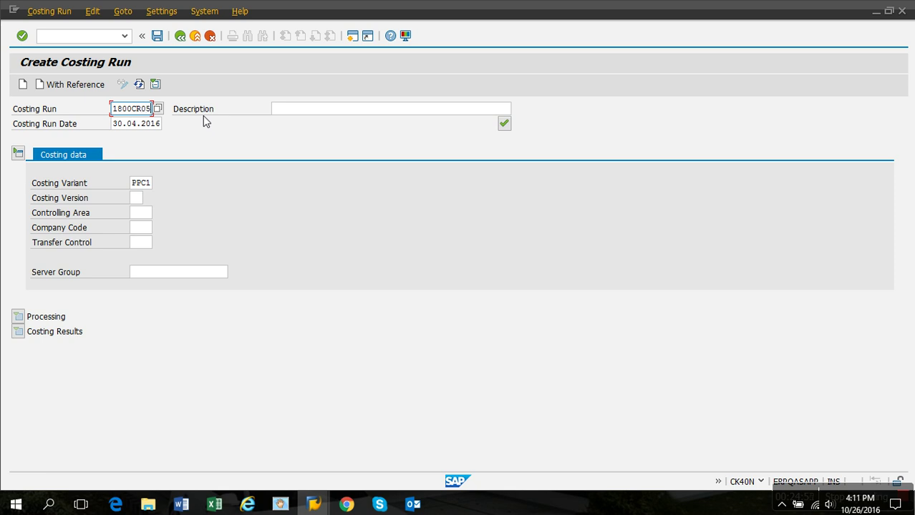
Rename the new costing run to 18CR1605, with the year 16 before the run number.
key(Left)
key(Left)
key(Left)
key(Left)
key(BackSpace)
key(BackSpace)
key(Right)
key(Right)
text(20)
key(BackSpace)
key(BackSpace)
text(16)
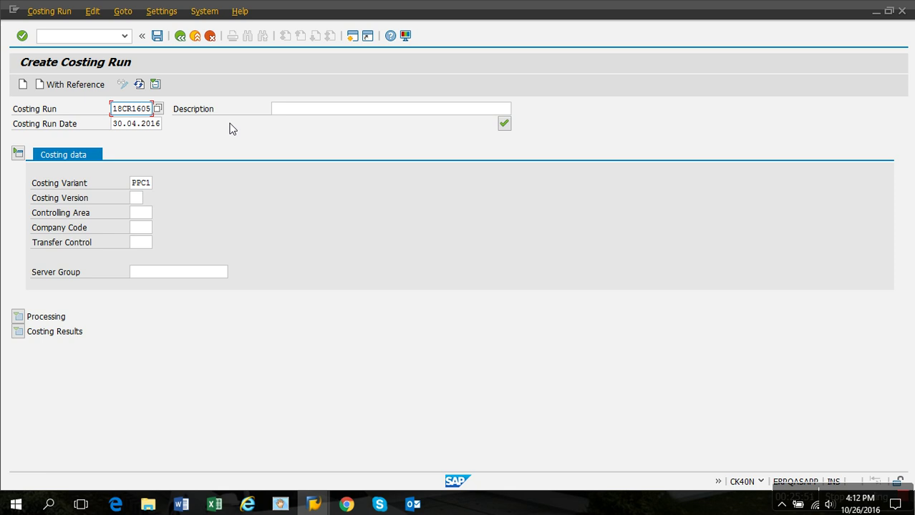
Switch to the other SAP session and open transaction CK40N there to look up existing costing runs.
click(304, 111)
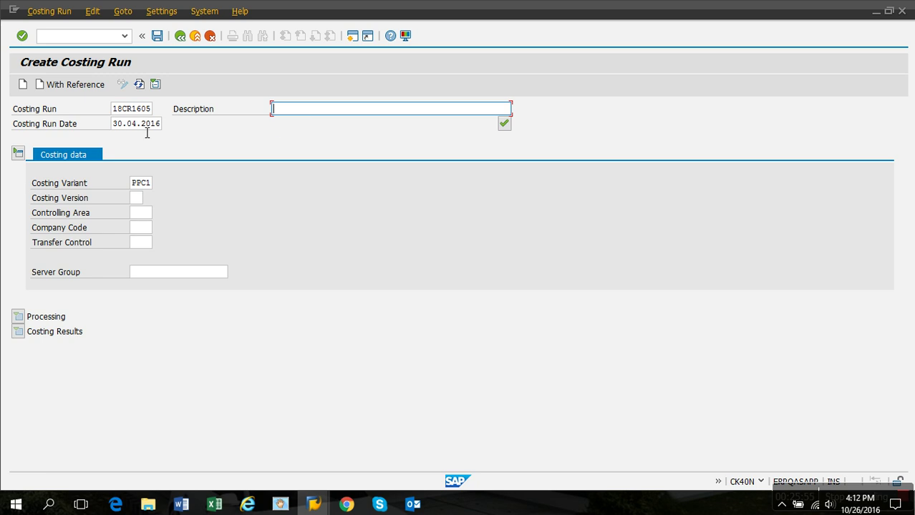
click(315, 506)
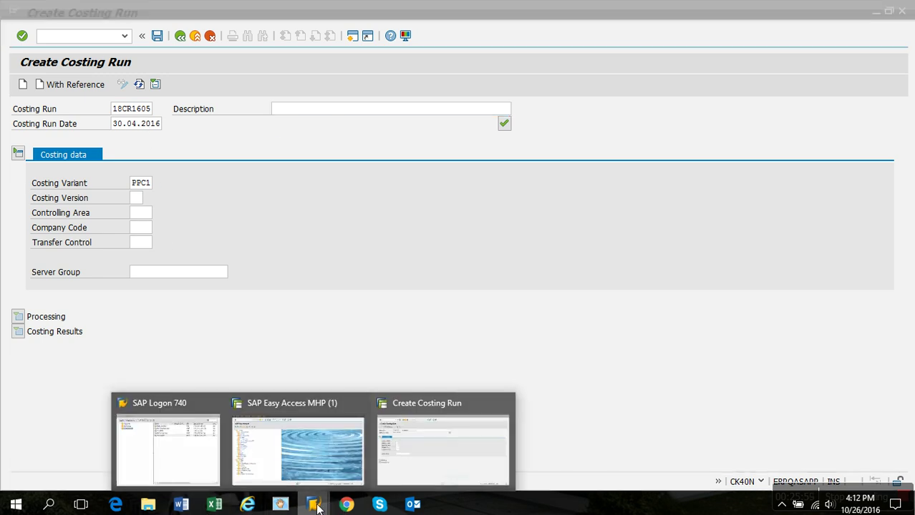
click(337, 473)
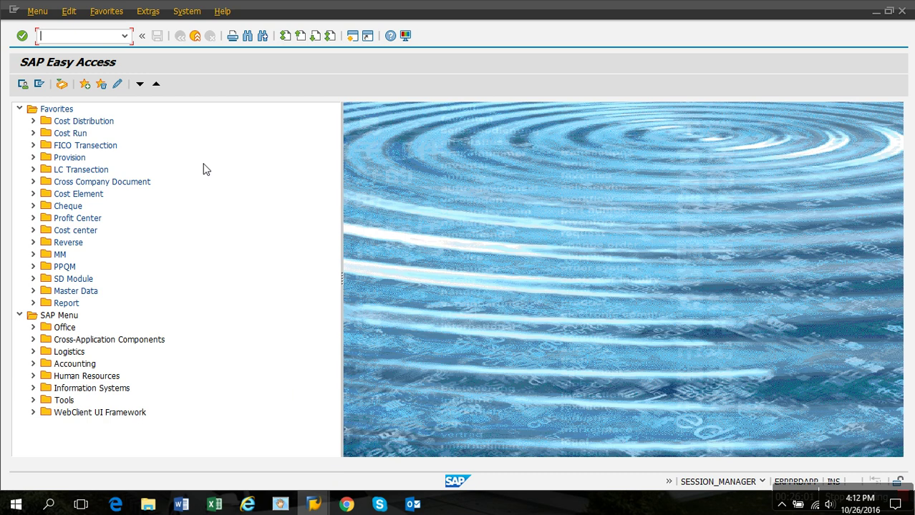
text(ck40n)
key(Return)
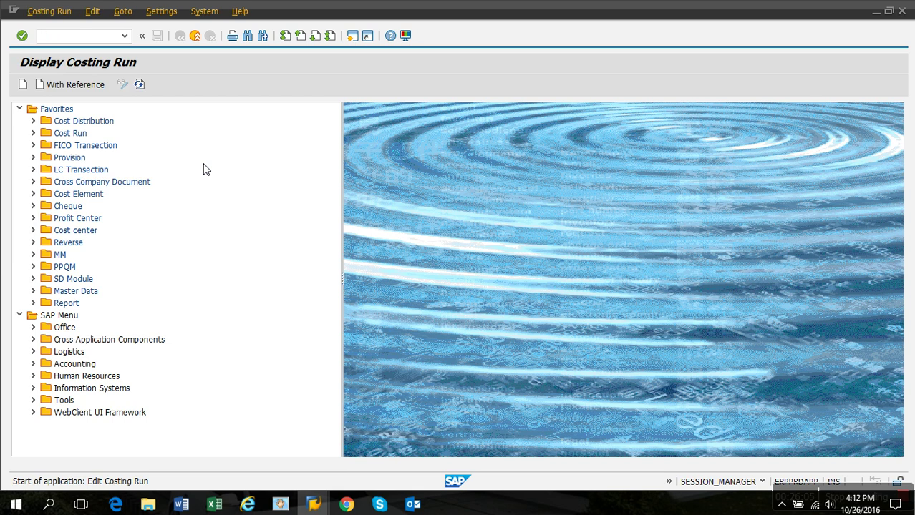
click(157, 109)
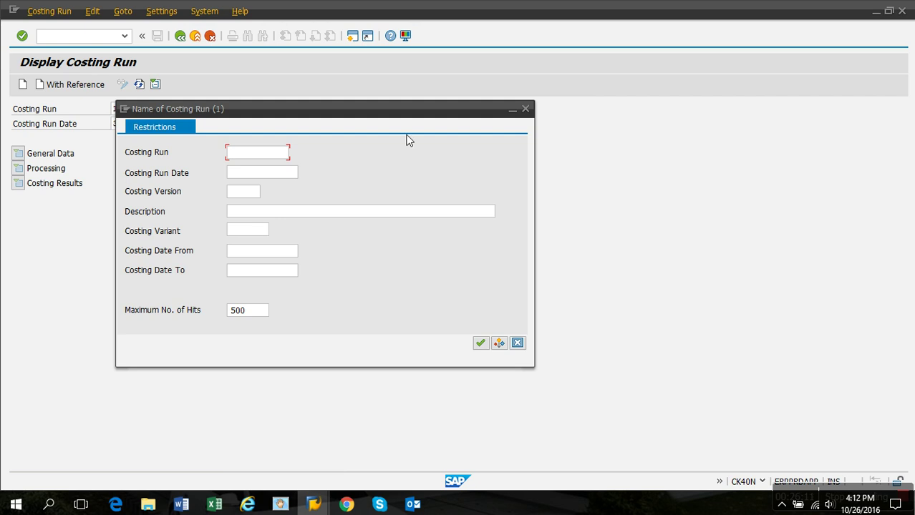
click(525, 109)
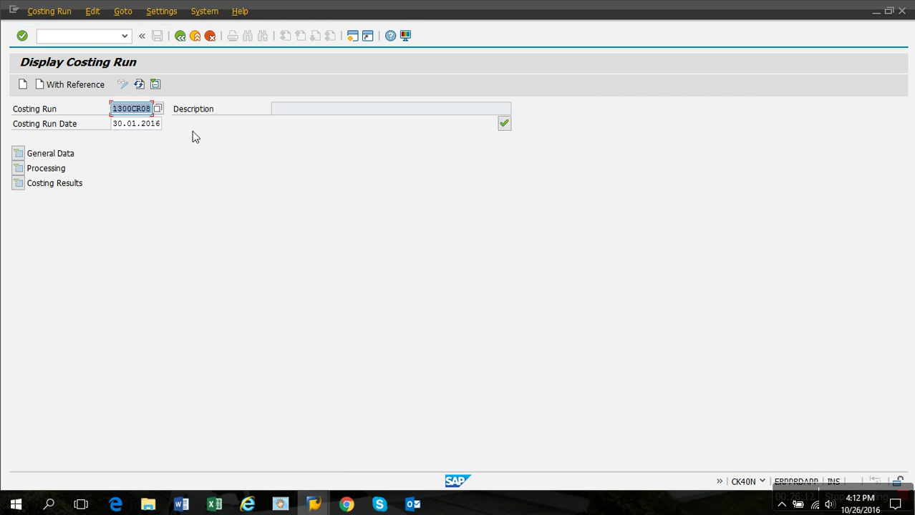
Look up costing run 18CR1604 in the costing run list and change the run name to 18CR1605 in the display screen.
click(157, 109)
key(Return)
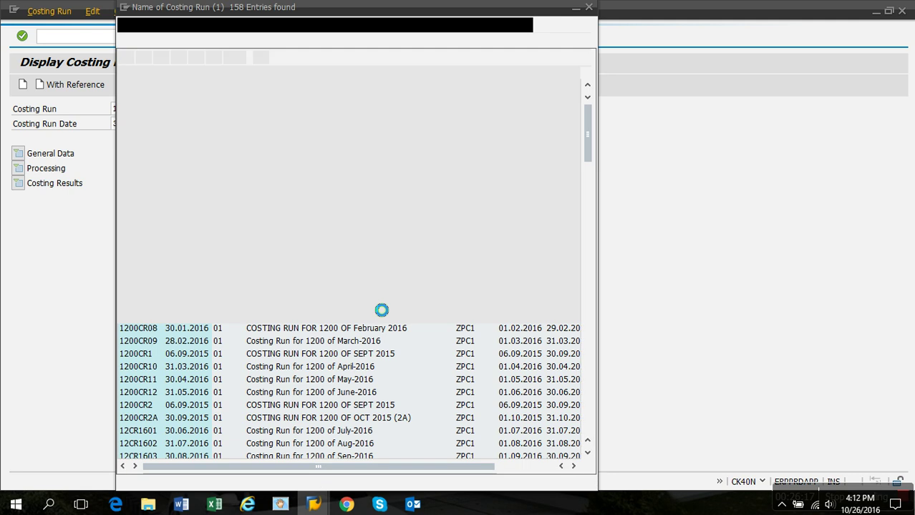
scroll(281, 351, down, 10)
scroll(282, 351, down, 20)
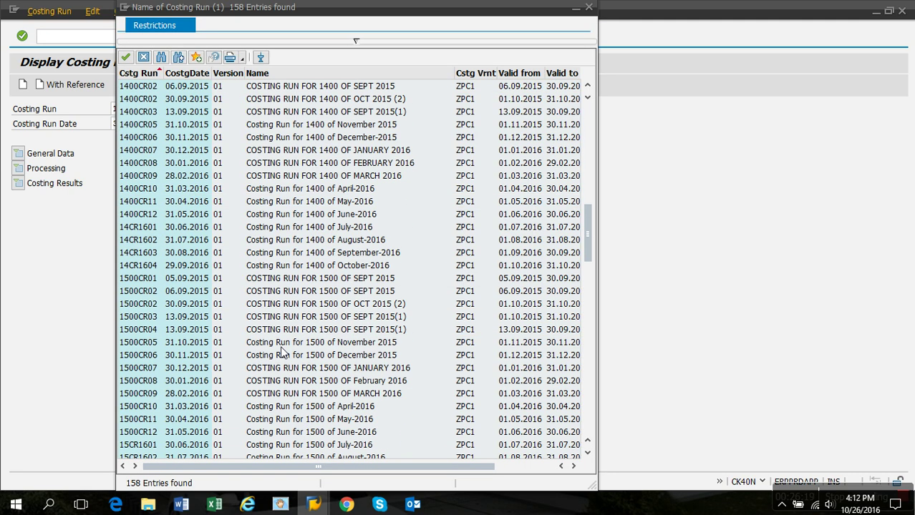
click(152, 381)
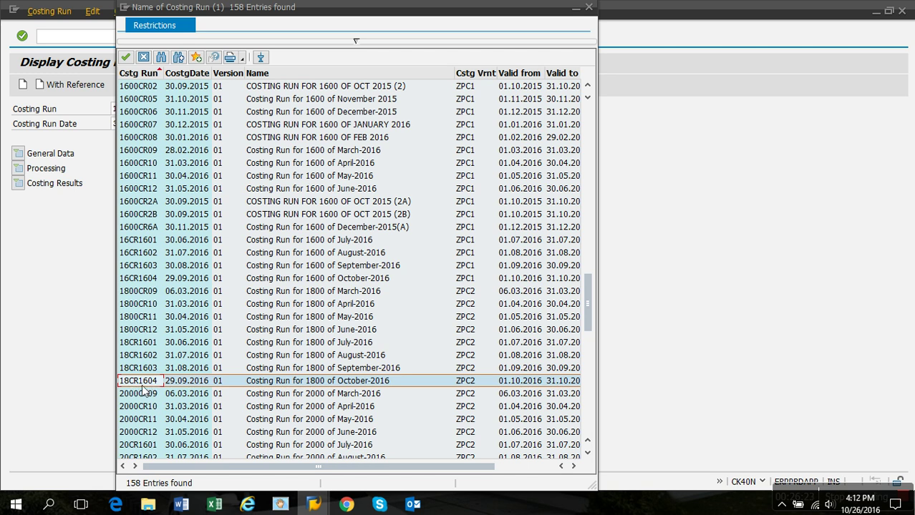
key(Escape)
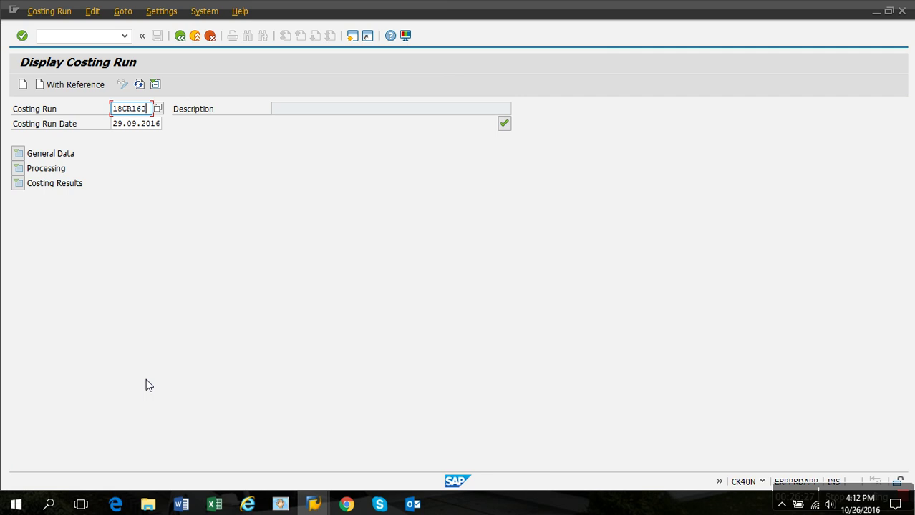
text(5)
Copy the description of costing run 18CR1604 from the costing run list and return to the new costing run.
click(158, 109)
key(Return)
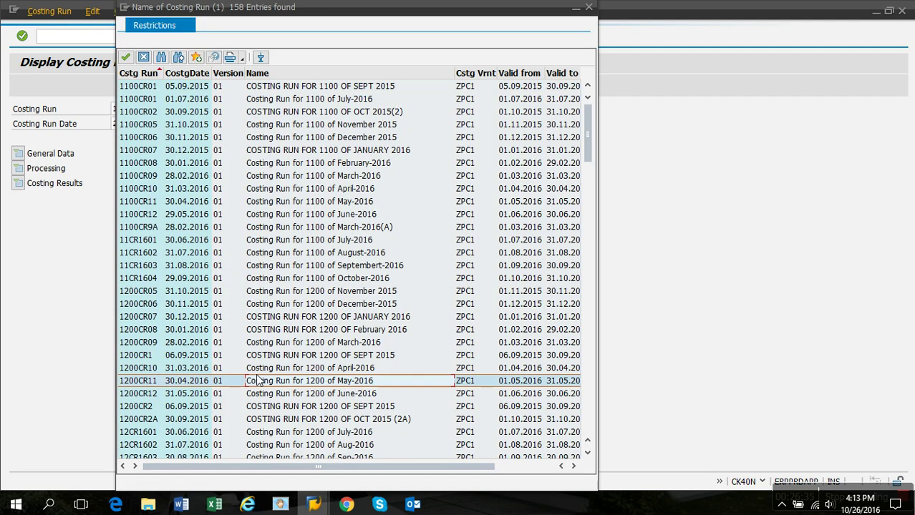
scroll(259, 383, down, 10)
scroll(259, 386, down, 20)
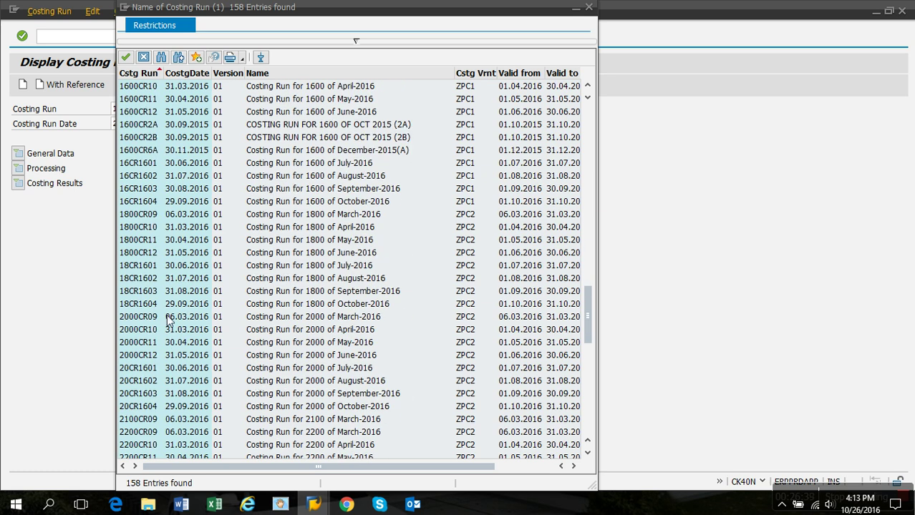
click(320, 308)
click(338, 308)
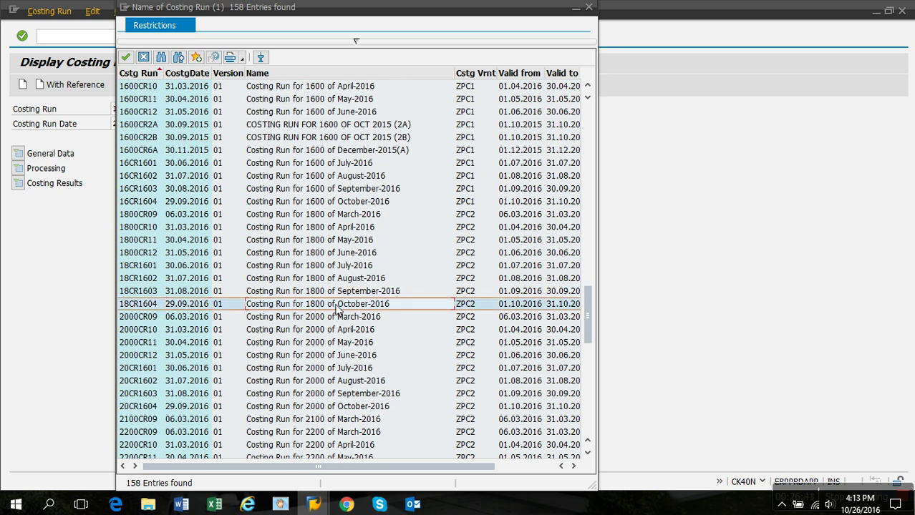
double_click(337, 308)
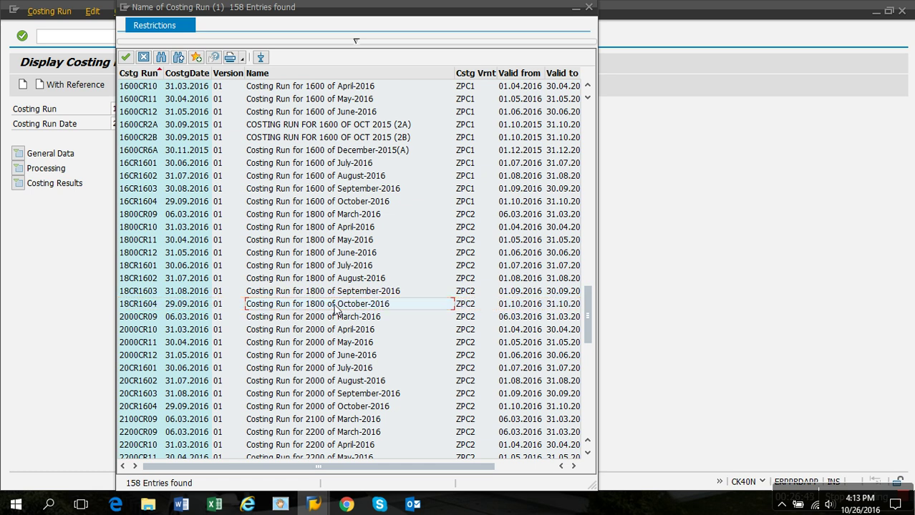
click(336, 309)
key(Escape)
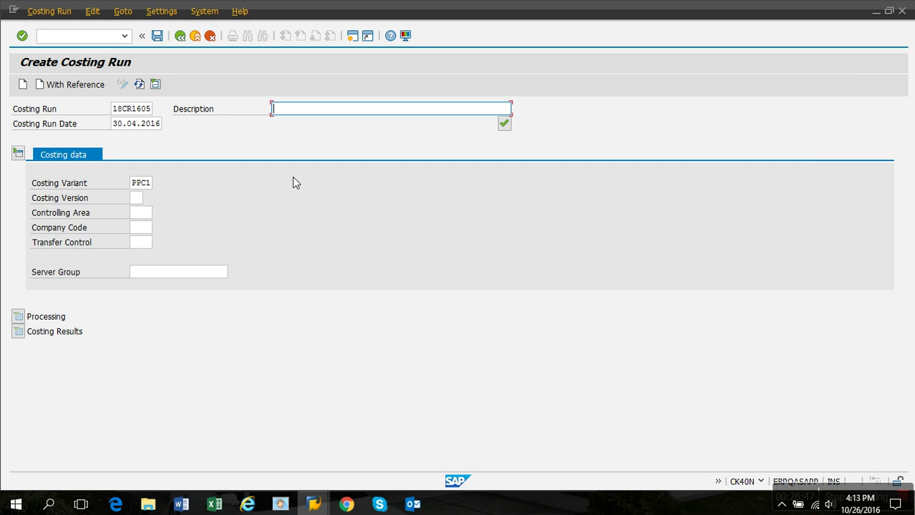
Paste the copied description and change its month so it reads "Costing Run for 1800 of November-2016".
text(Costing Run for 1800 of October-2016)
key(Right)
key(BackSpace)
key(BackSpace)
key(BackSpace)
key(BackSpace)
key(BackSpace)
key(BackSpace)
key(BackSpace)
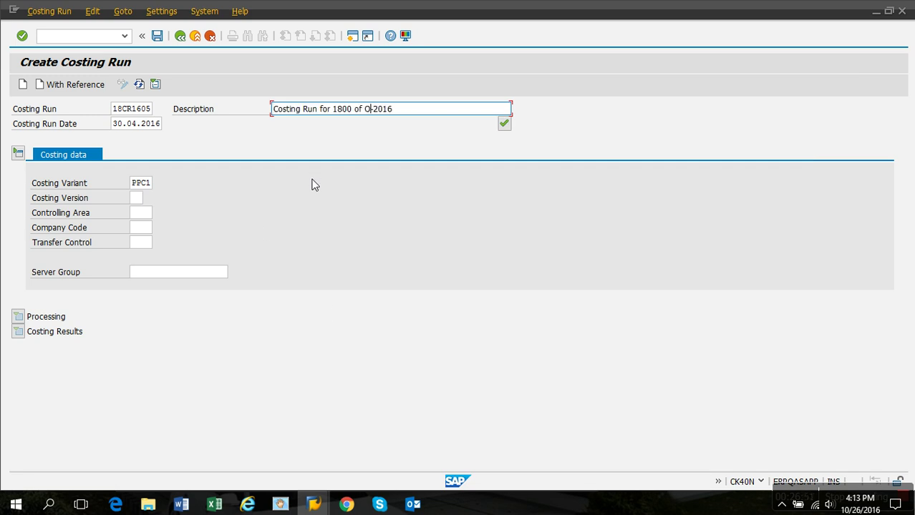
text(November)
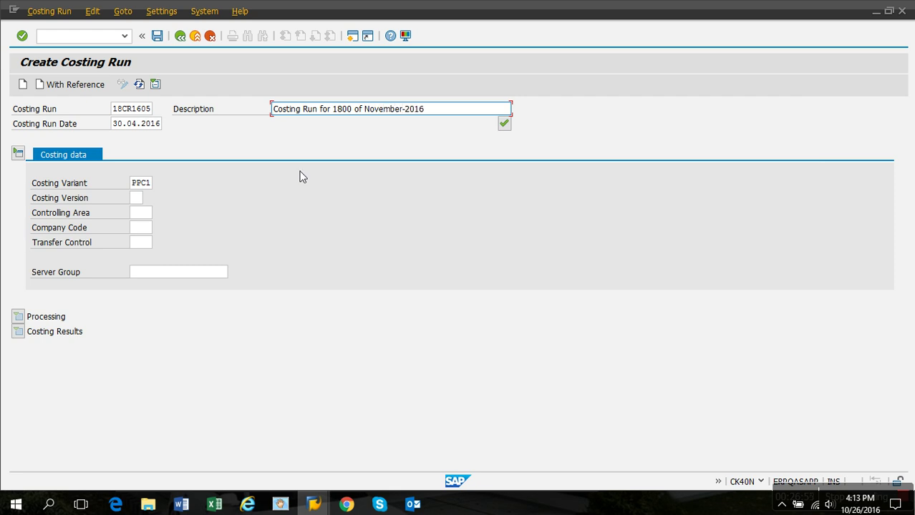
click(464, 113)
Examine the list of available costing variants and close it without choosing one.
click(137, 185)
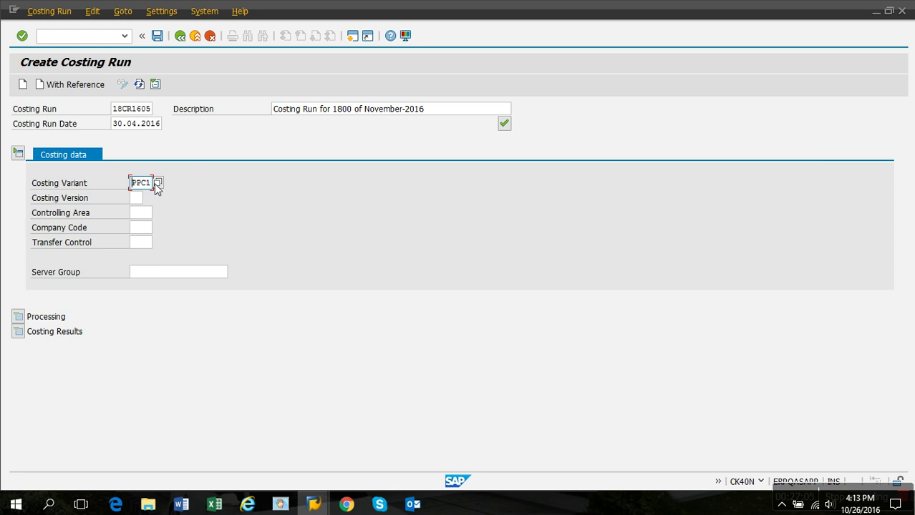
click(157, 184)
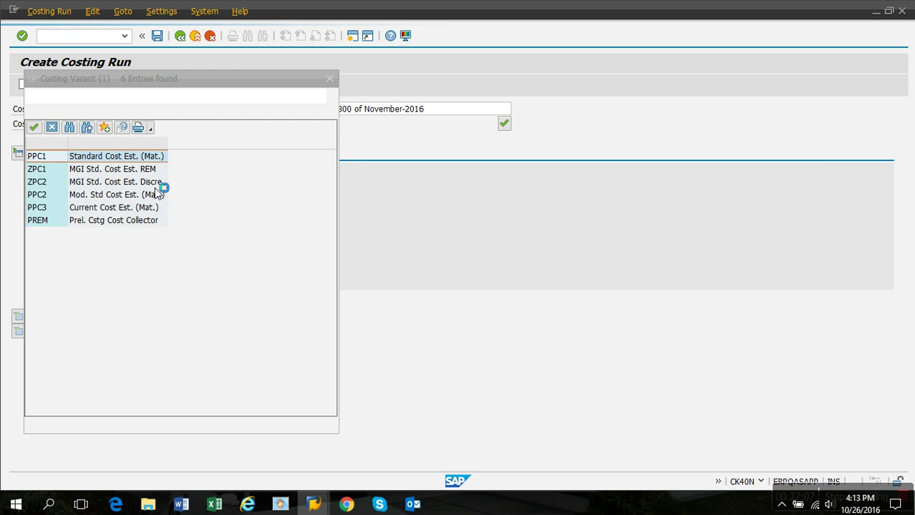
drag(198, 82, 487, 68)
click(618, 65)
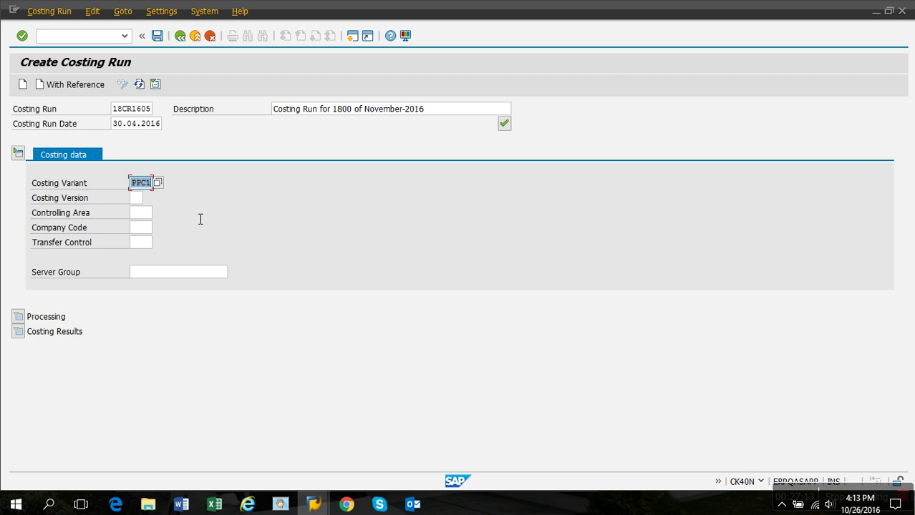
Set the costing run date to 26.10.2016 and select the description text.
click(129, 124)
key(Left)
key(BackSpace)
key(BackSpace)
text(26)
key(Right)
key(Right)
key(Right)
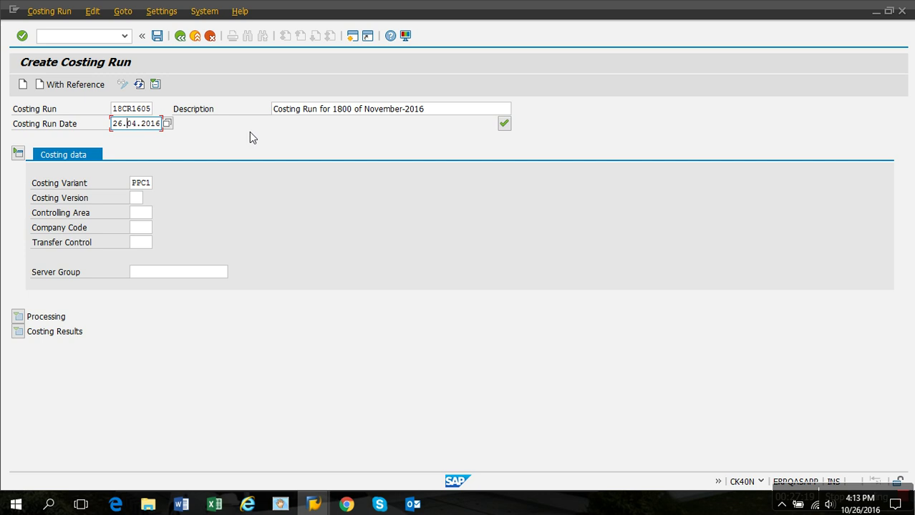
key(BackSpace)
text(1)
drag(438, 113, 262, 118)
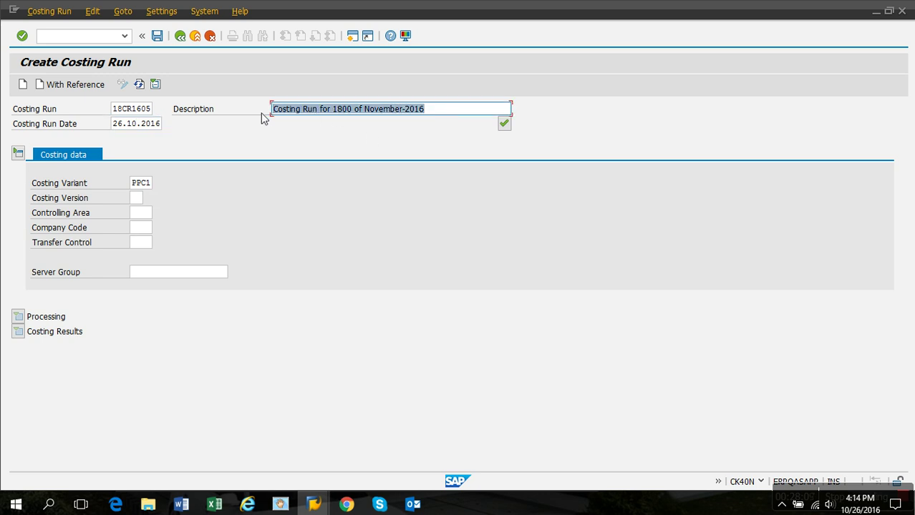
click(401, 118)
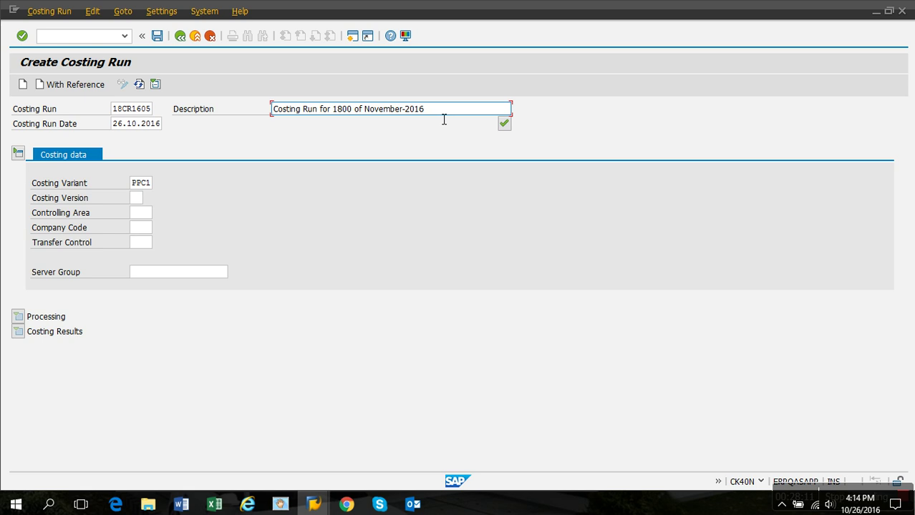
drag(450, 119, 271, 120)
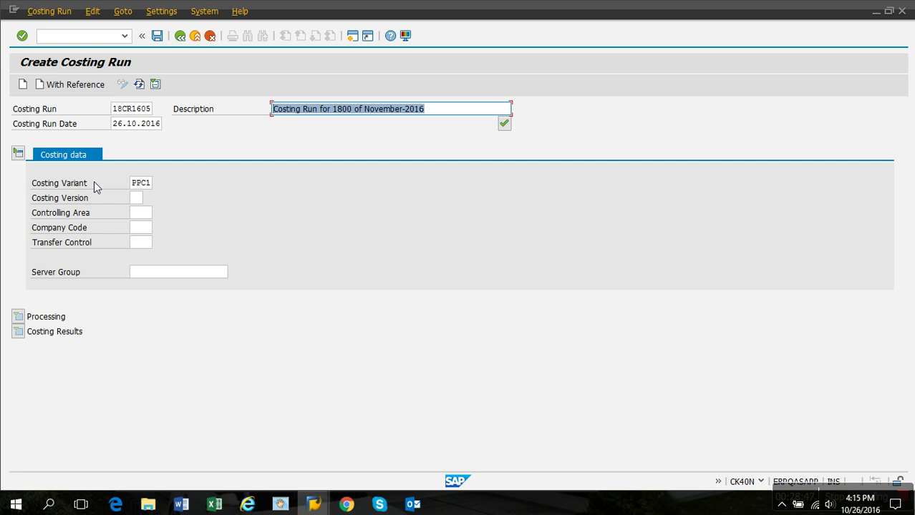
Sort the available costing variants by code and choose ZPC2, MGI Std. Cost Est. Discre, for the costing run.
click(146, 185)
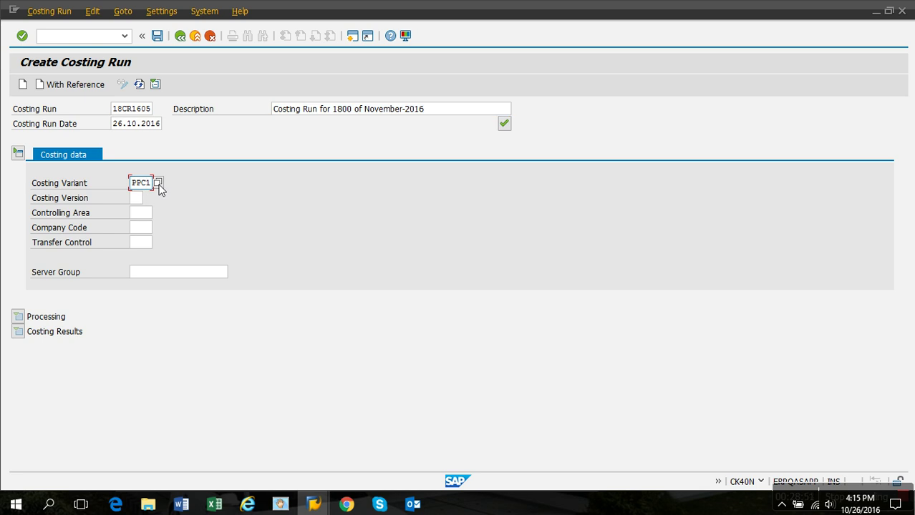
key(Return)
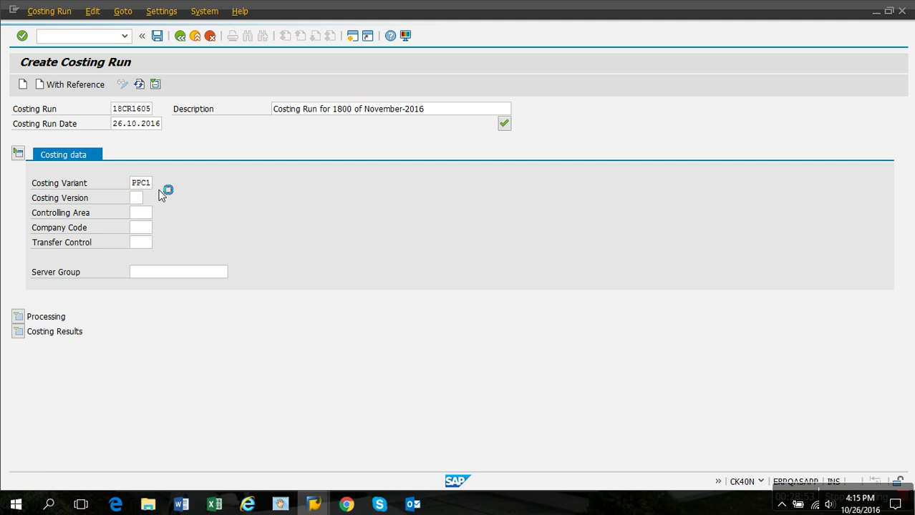
drag(201, 83, 503, 79)
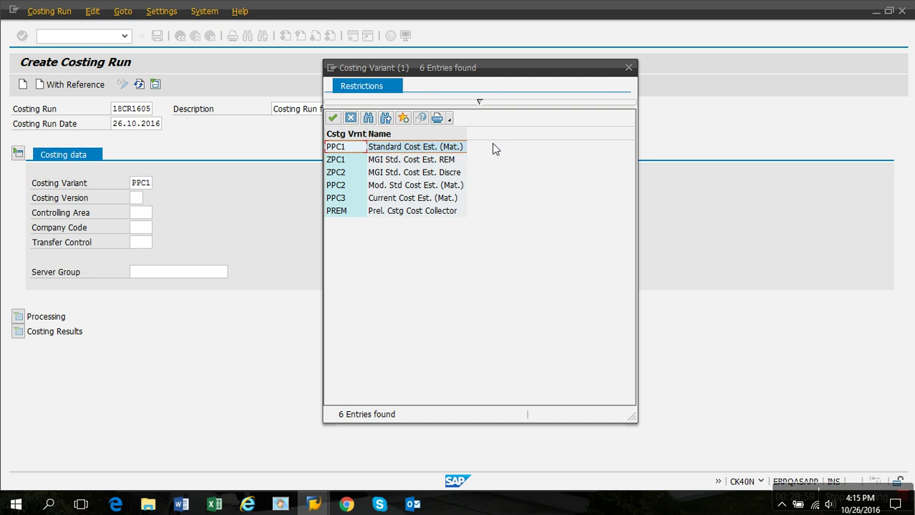
click(411, 135)
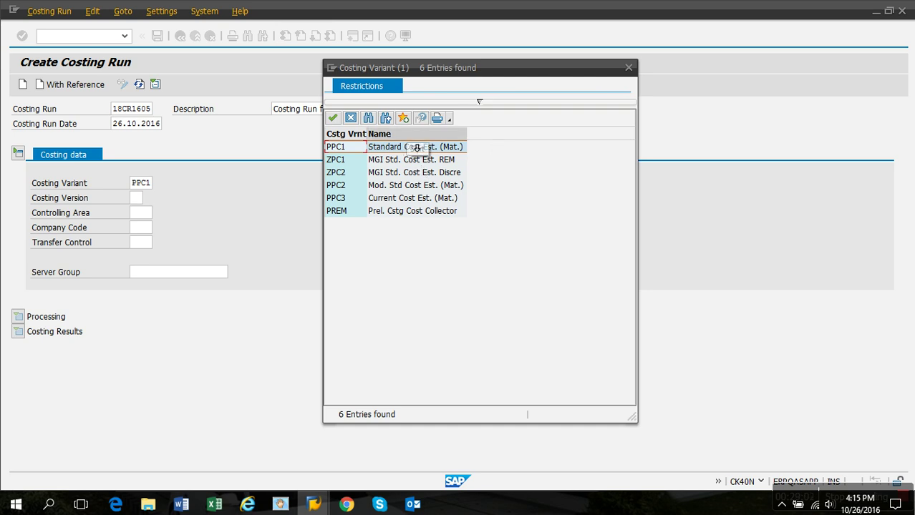
click(350, 135)
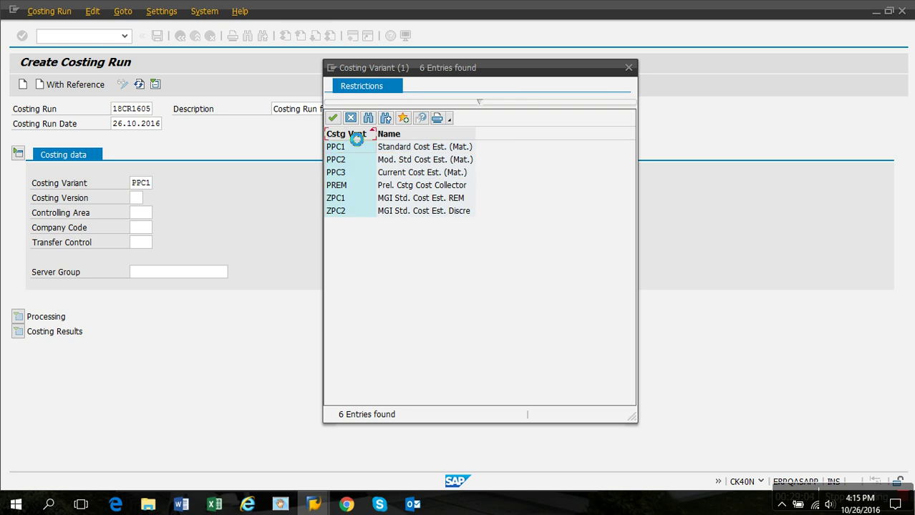
click(353, 212)
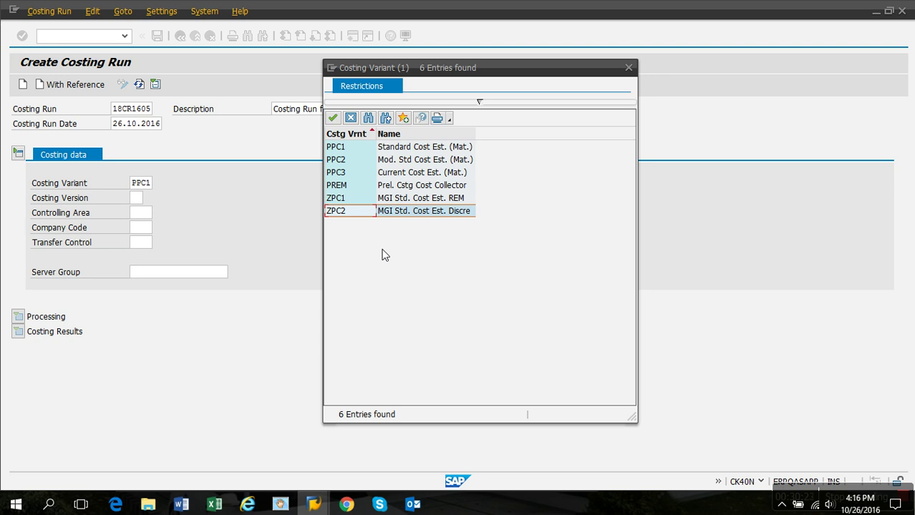
double_click(400, 210)
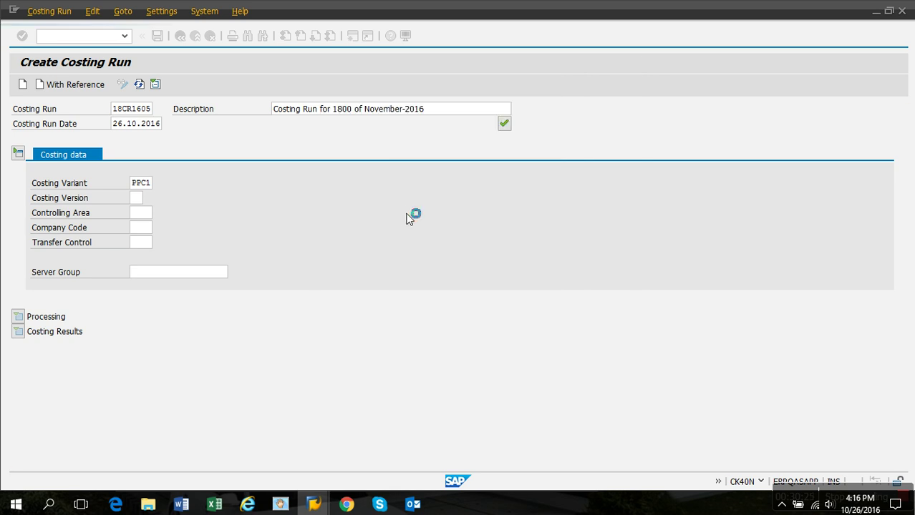
Choose costing version 01 from the list of versions for the costing run.
click(145, 201)
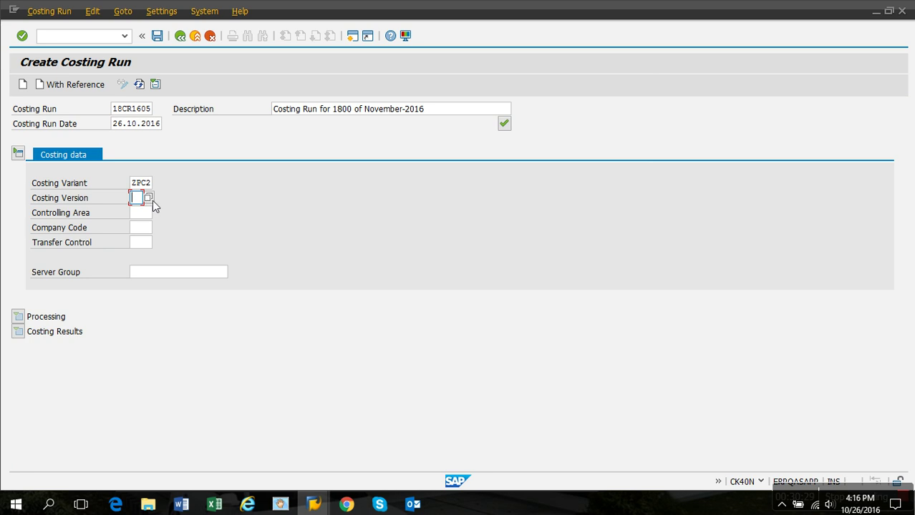
click(153, 199)
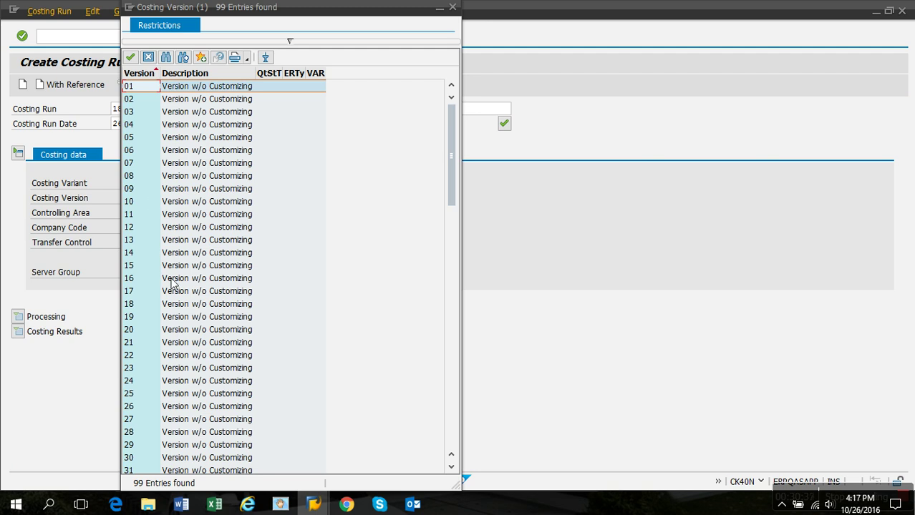
double_click(197, 88)
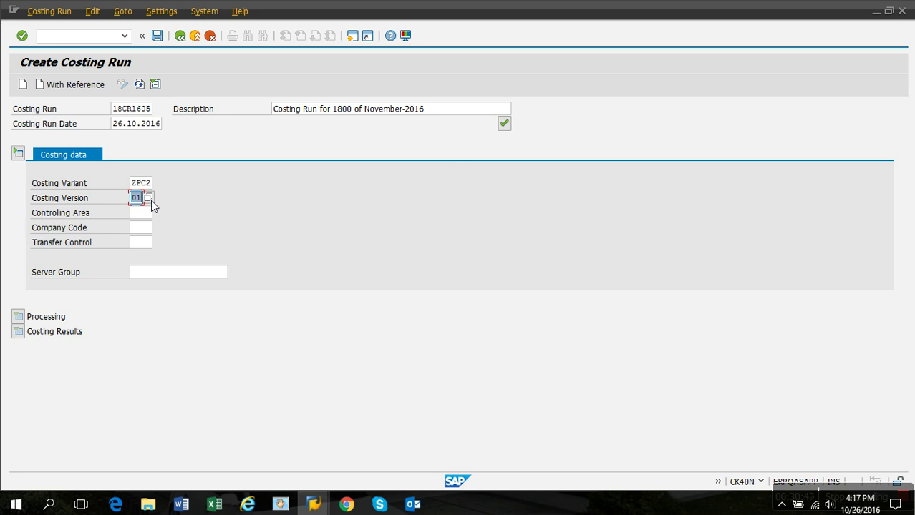
Set the controlling area to 1000 and the company code to 1800.
key(Tab)
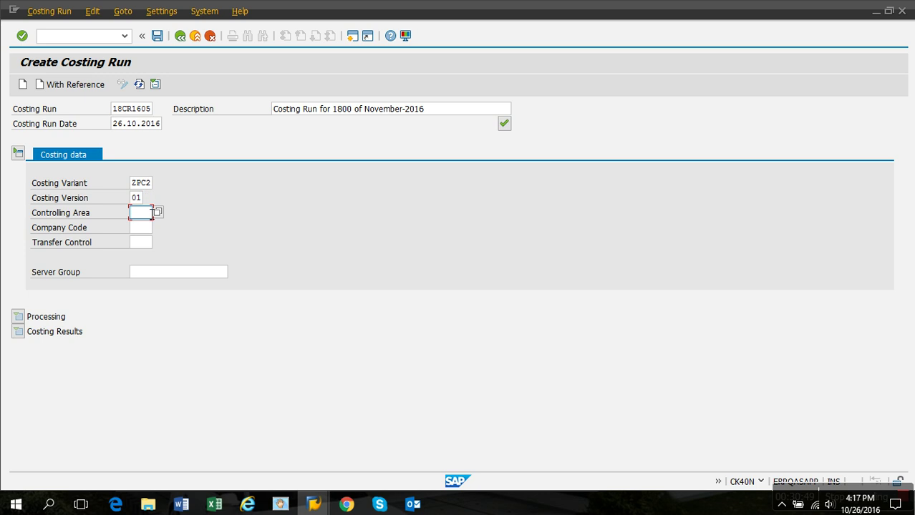
text(1000)
key(Tab)
text(1)
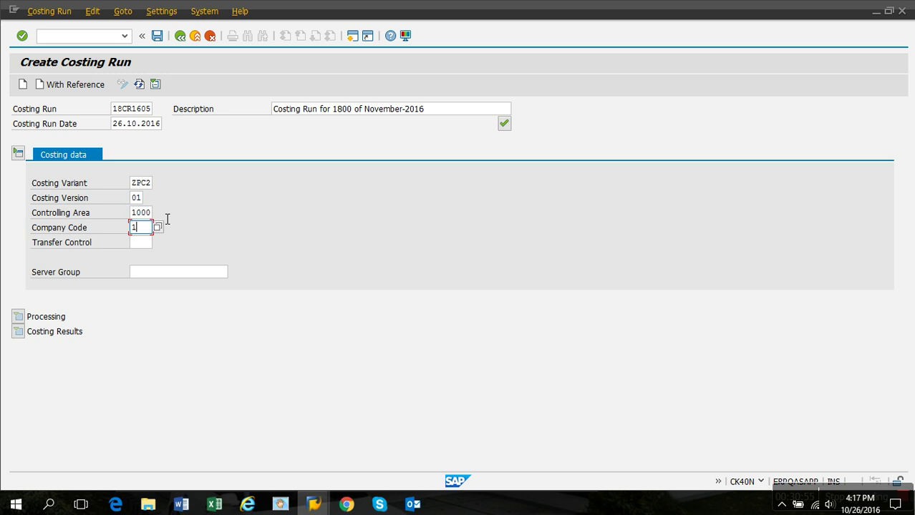
text(800)
key(Tab)
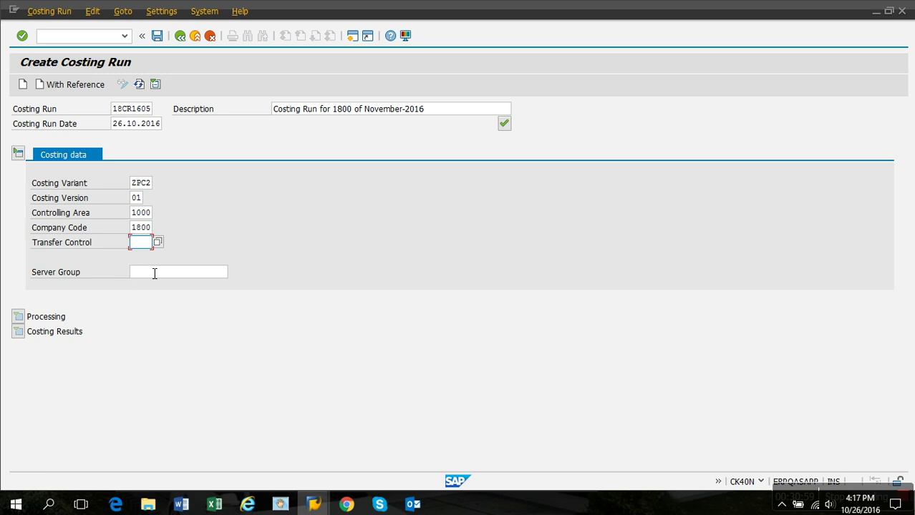
Choose transfer control ZC02, Complete Transfer, and confirm the costing data of the run.
click(159, 244)
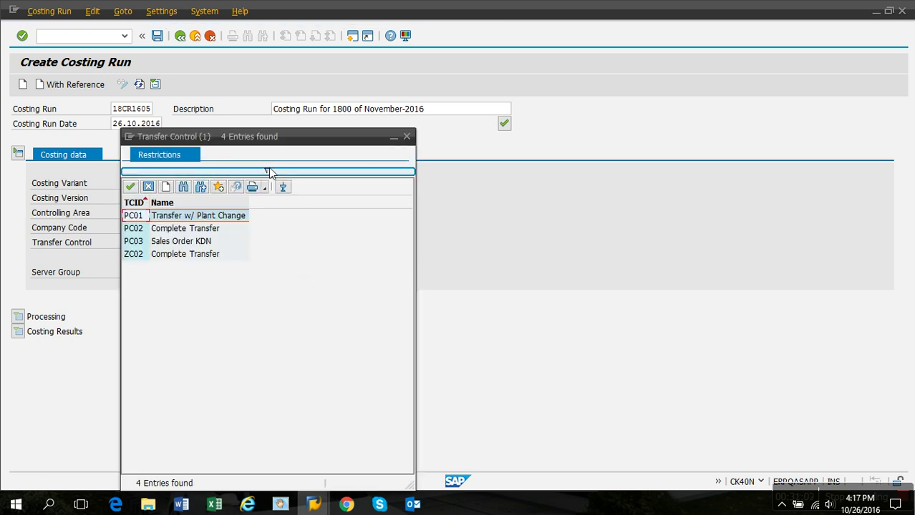
drag(284, 137, 485, 79)
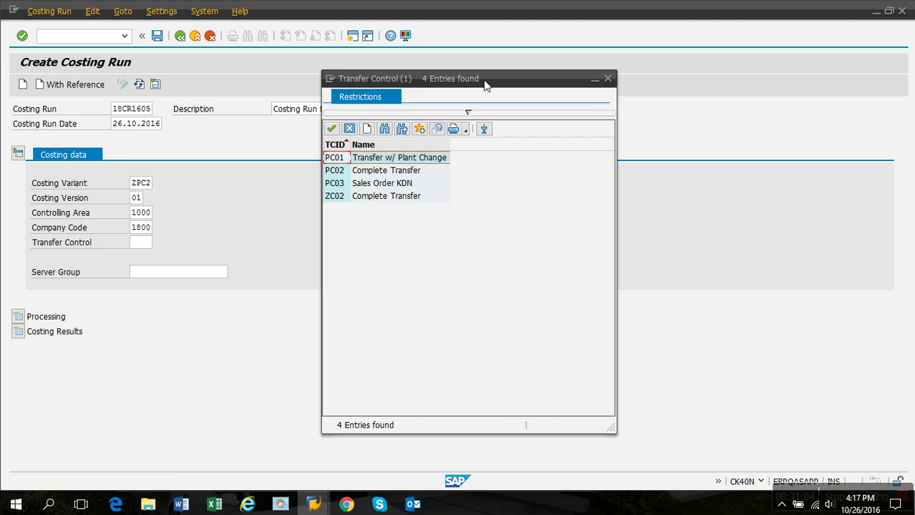
click(398, 199)
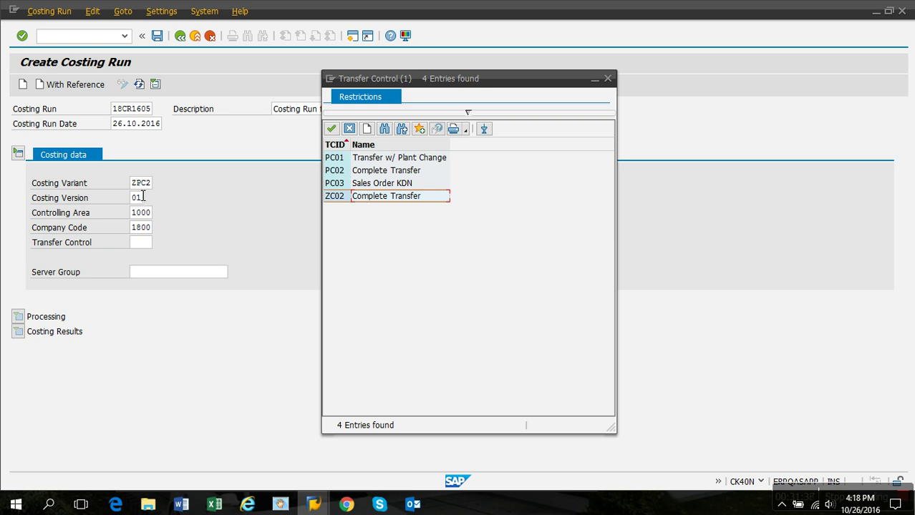
double_click(346, 199)
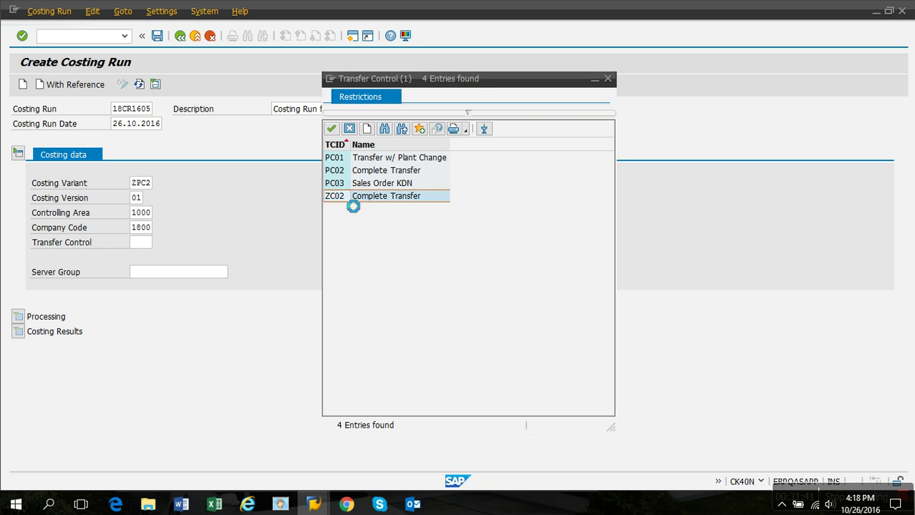
click(193, 216)
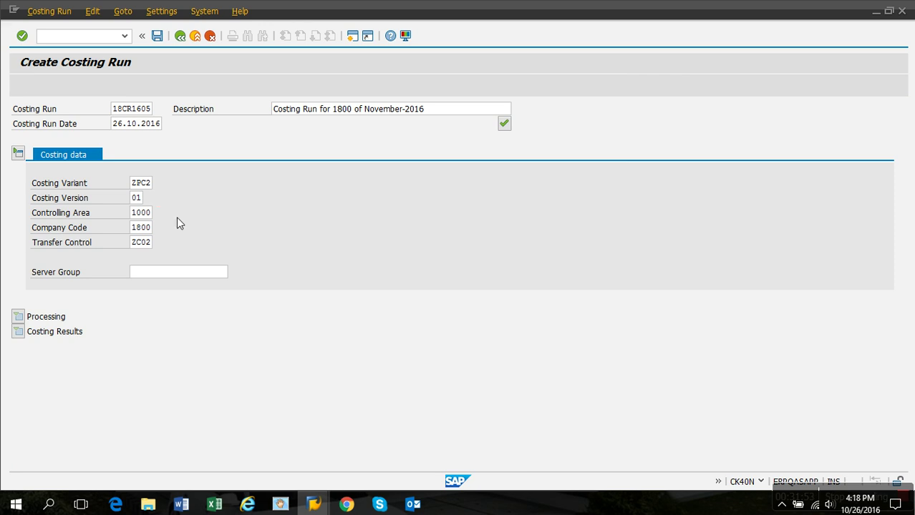
key(Return)
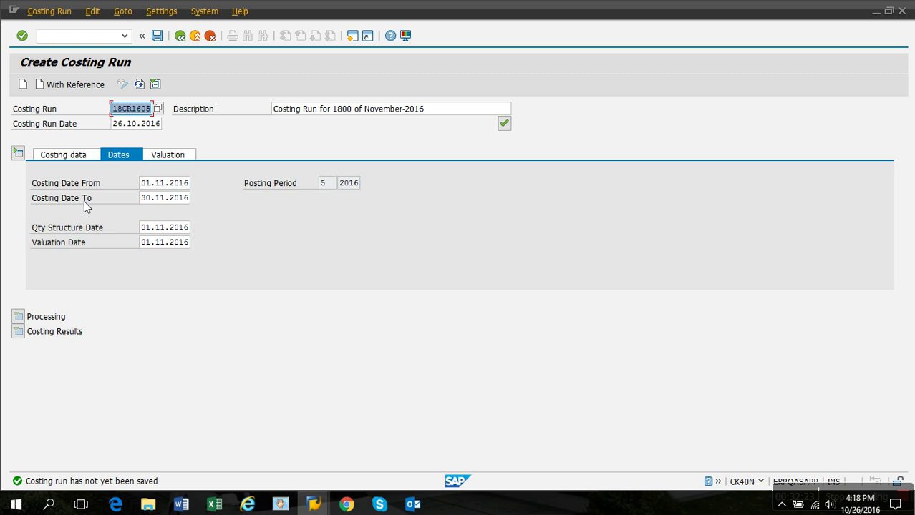
Examine the costing period end, the costing run date, the quantity structure date and the valuation date of the new run.
click(156, 201)
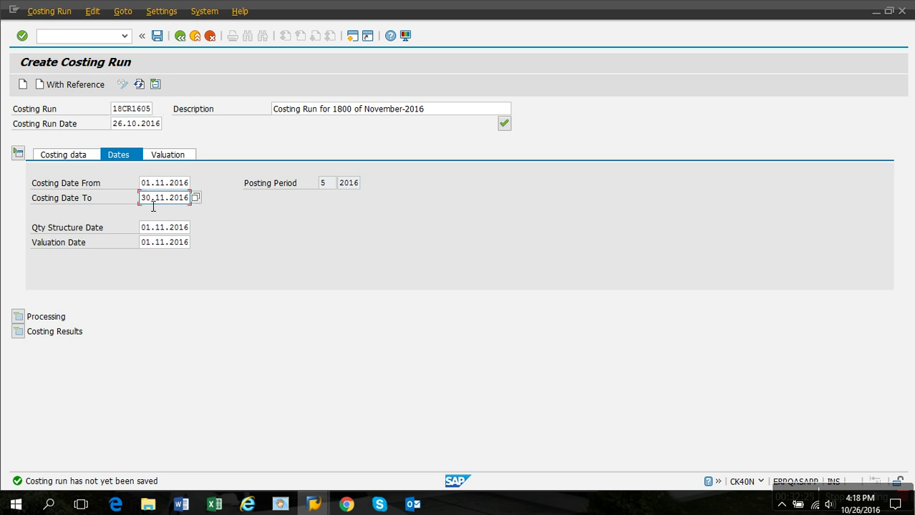
key(Right)
key(Right)
key(Right)
key(Right)
drag(113, 125, 178, 123)
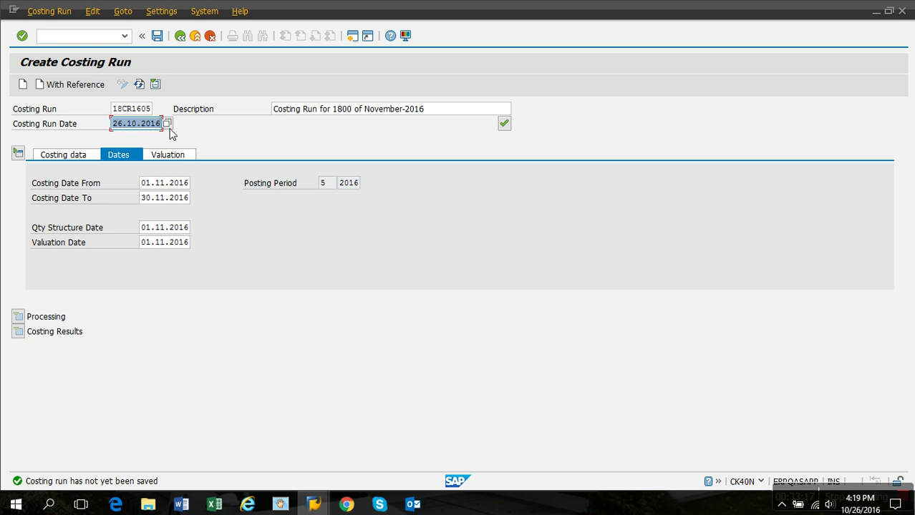
click(175, 229)
click(179, 245)
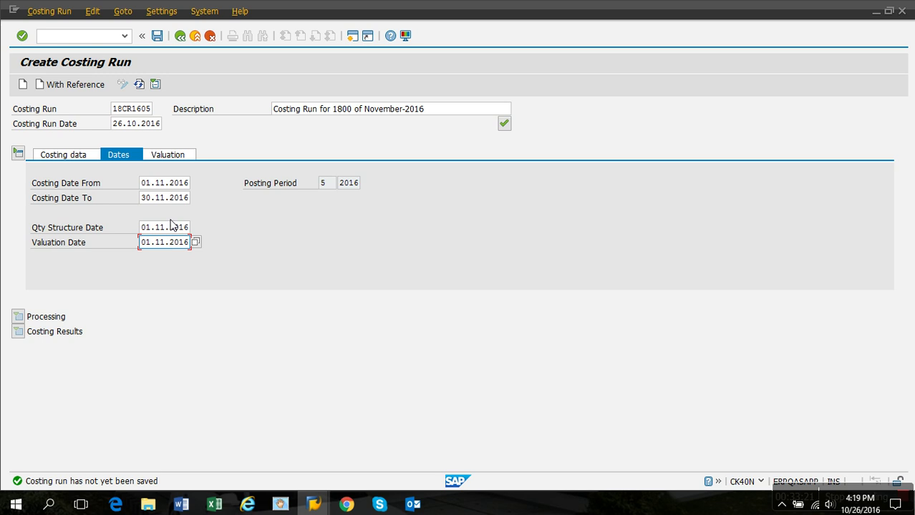
click(171, 226)
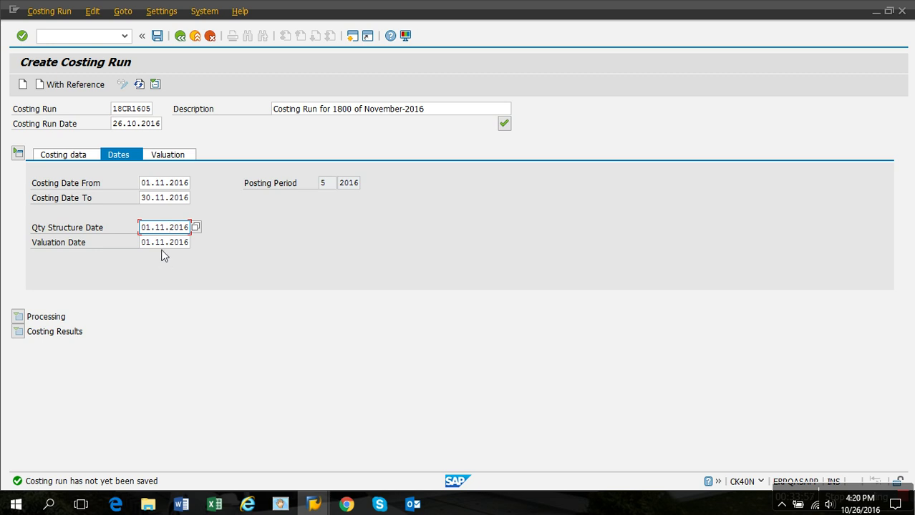
click(163, 244)
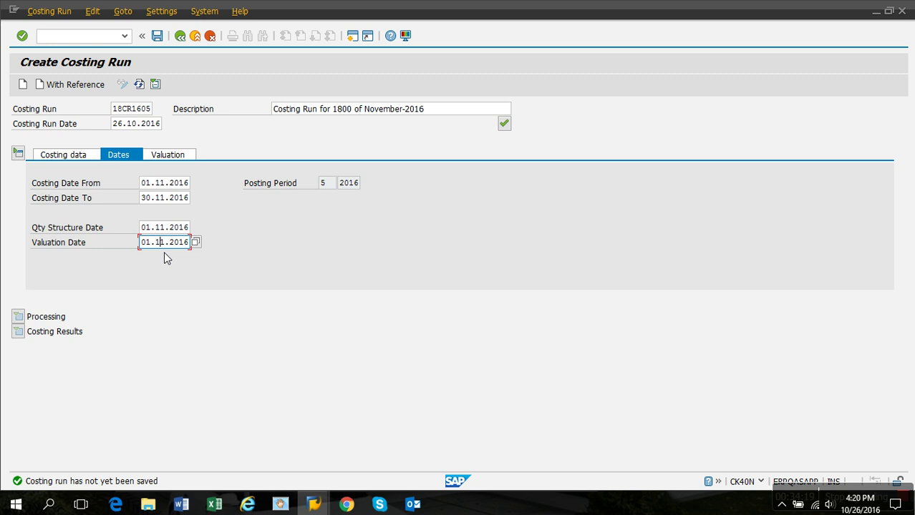
key(Return)
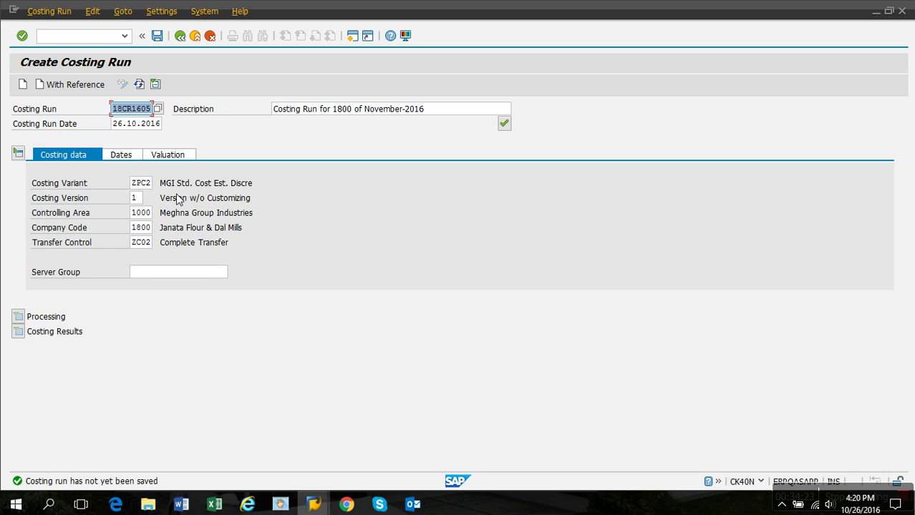
Review the valuation settings of costing run 18CR1605 and compare its costing data with its costing dates and run date.
click(118, 156)
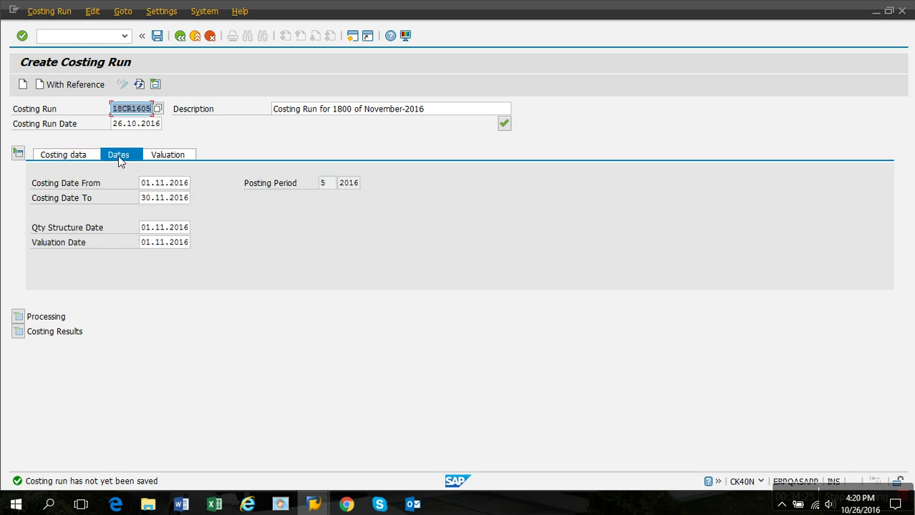
click(167, 155)
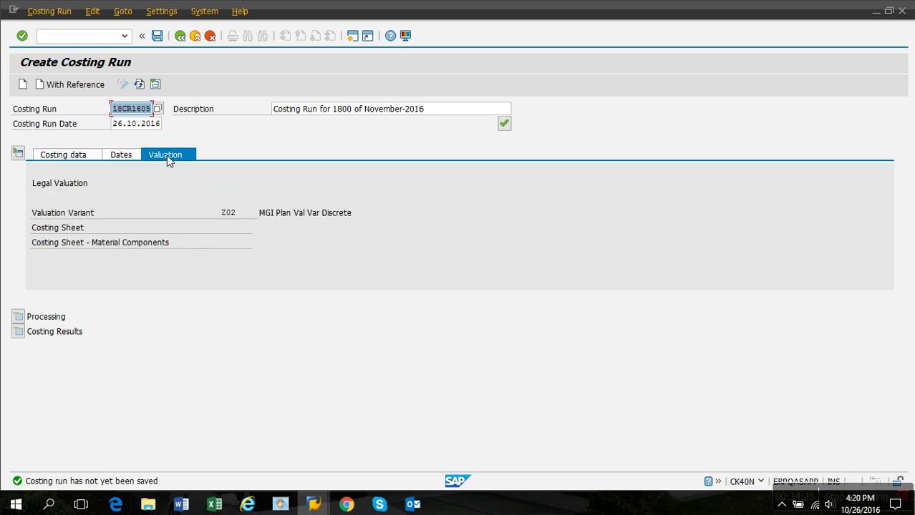
click(119, 156)
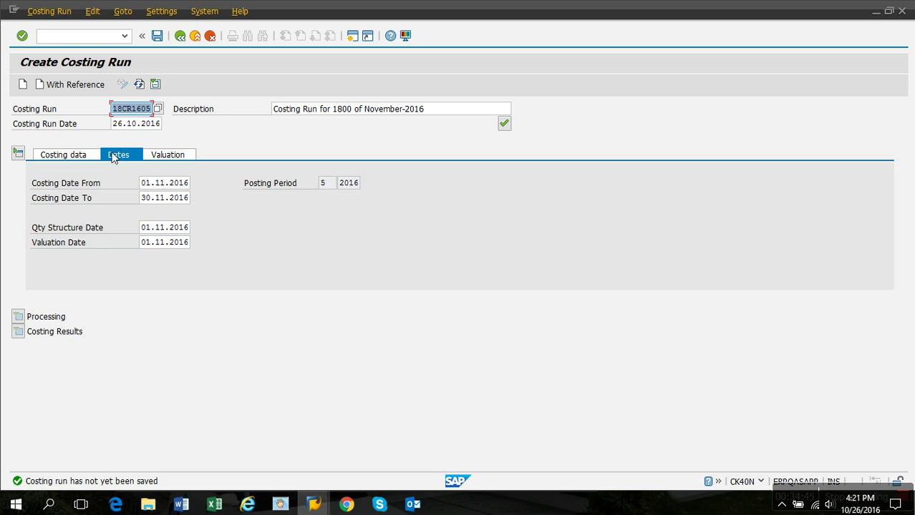
click(84, 154)
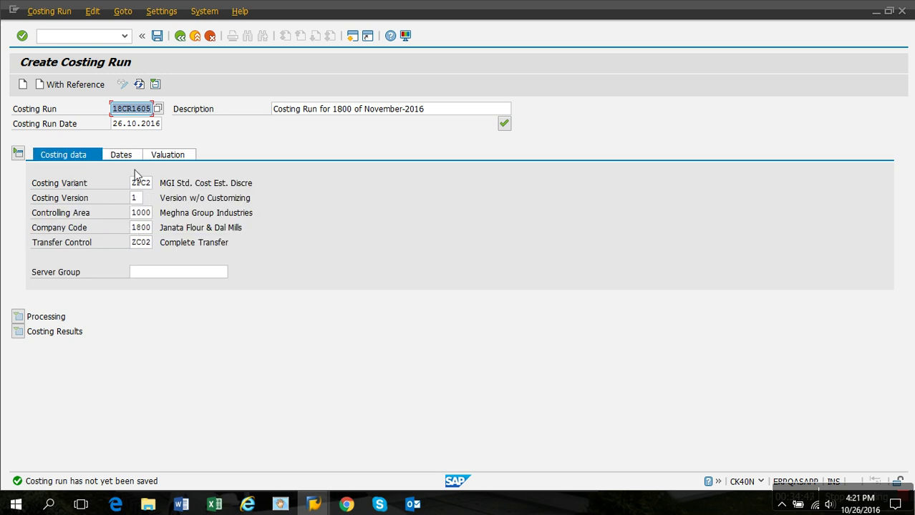
click(124, 162)
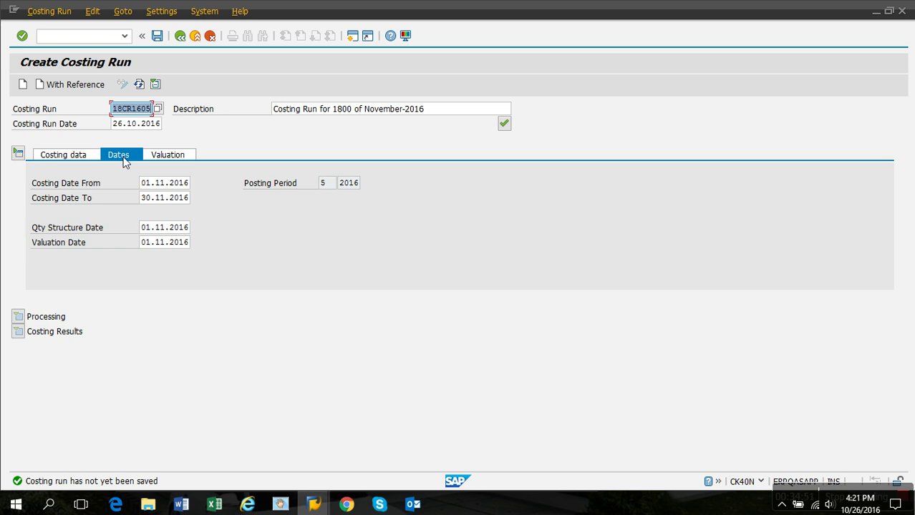
click(85, 157)
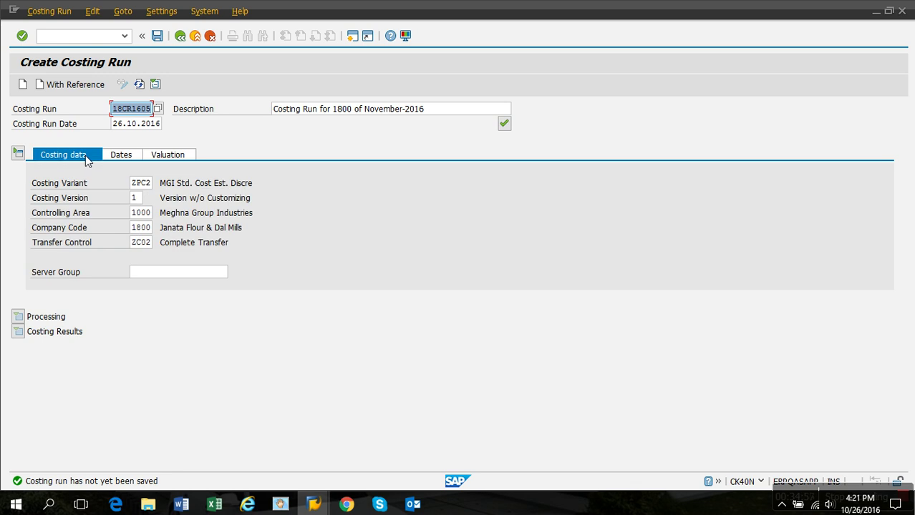
click(122, 156)
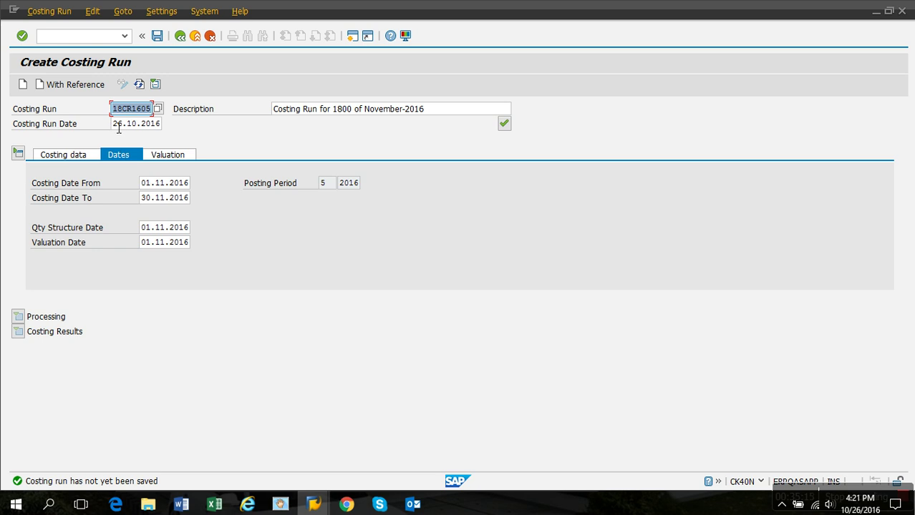
drag(111, 124, 179, 128)
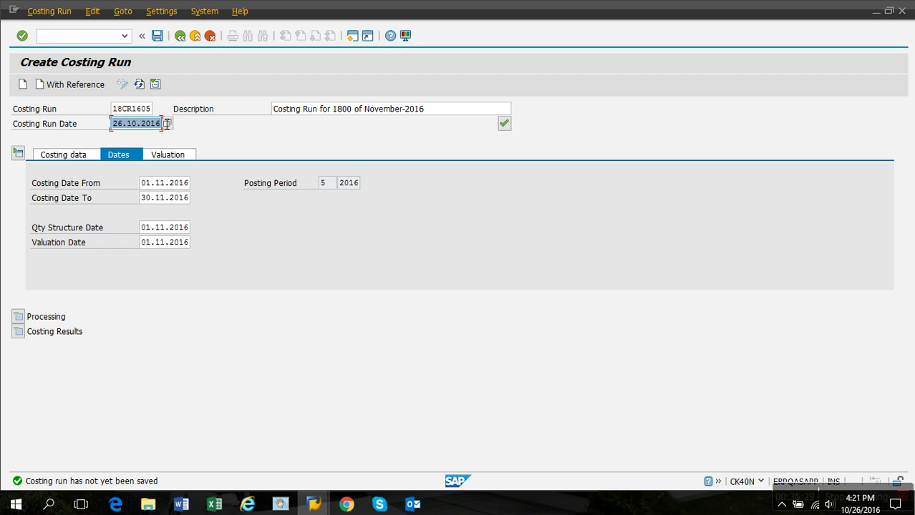
Recheck the costing data and dates of costing run 18CR1605 and save the run.
click(50, 155)
click(118, 155)
key(Return)
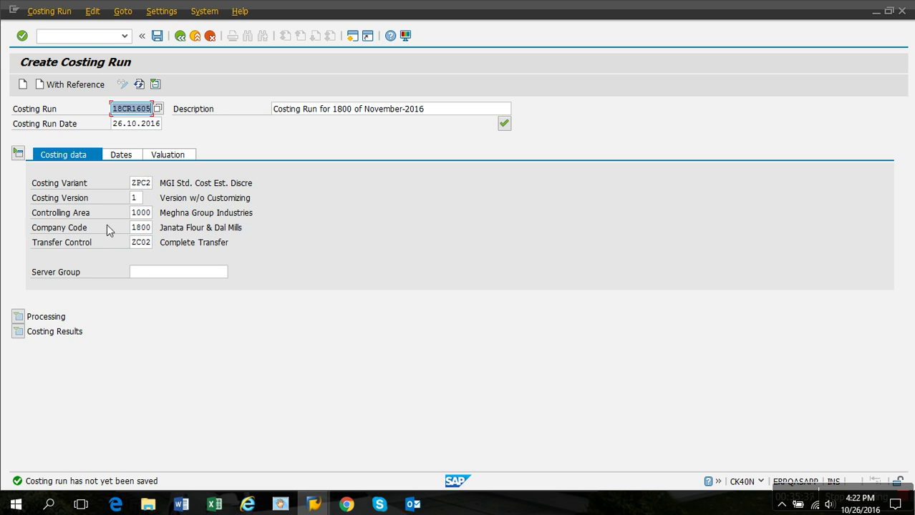
click(159, 37)
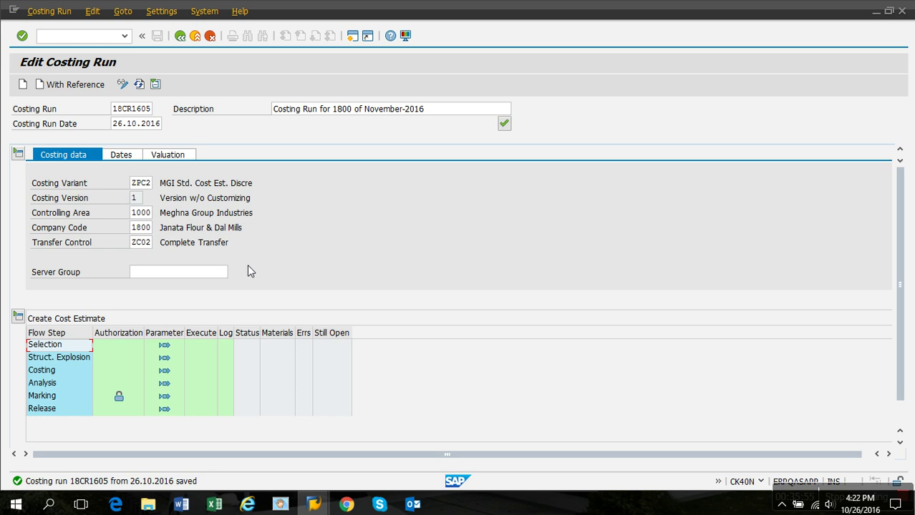
Examine the cost estimate flow steps from Selection to Release and look at the parameter screen of the Selection step.
scroll(251, 272, down, 1)
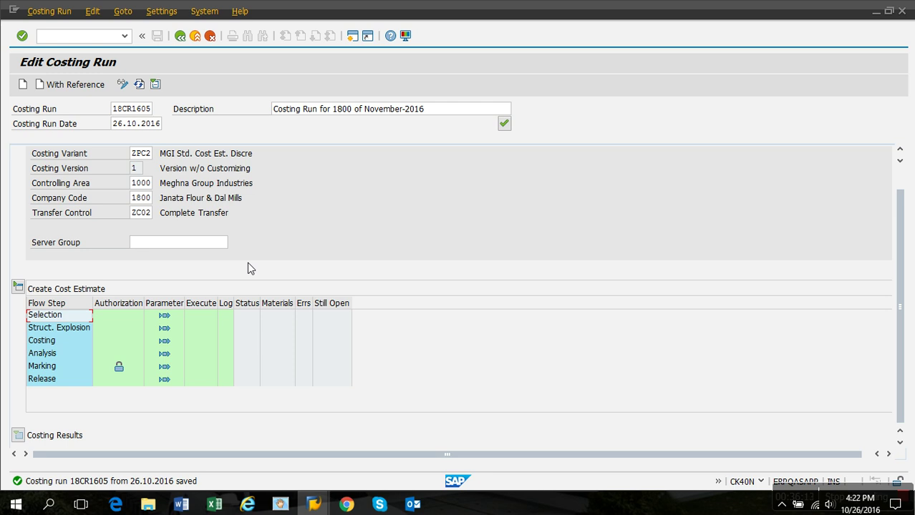
click(48, 329)
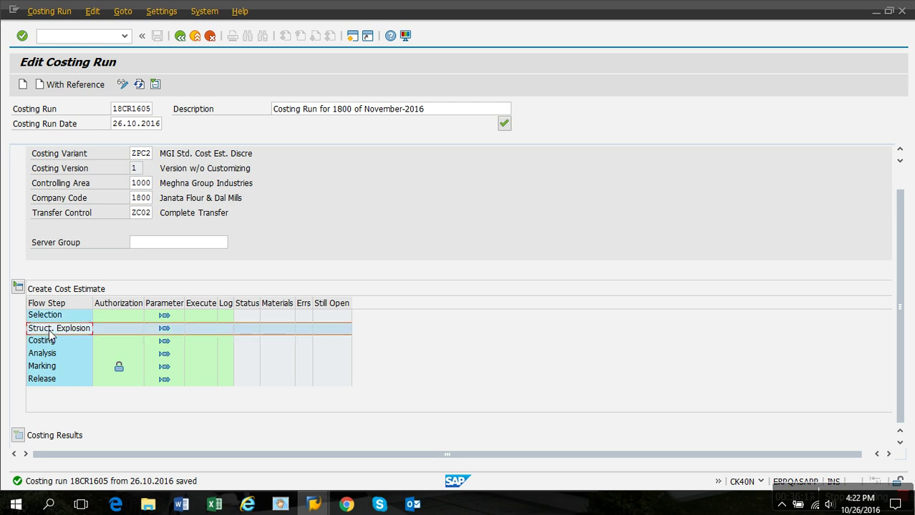
click(53, 345)
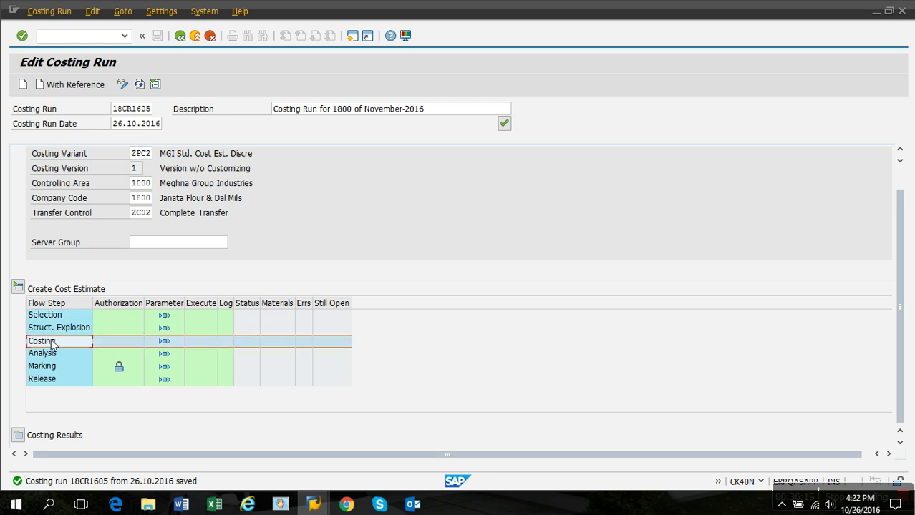
click(52, 356)
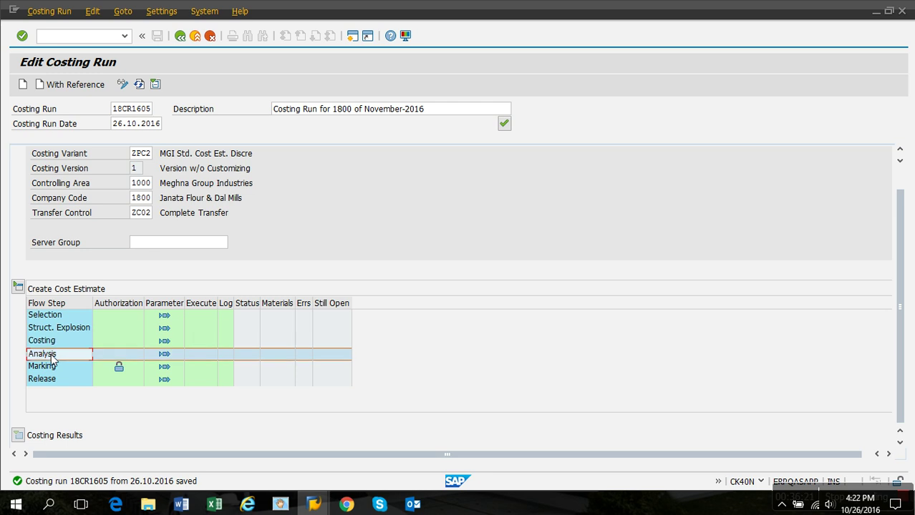
click(56, 368)
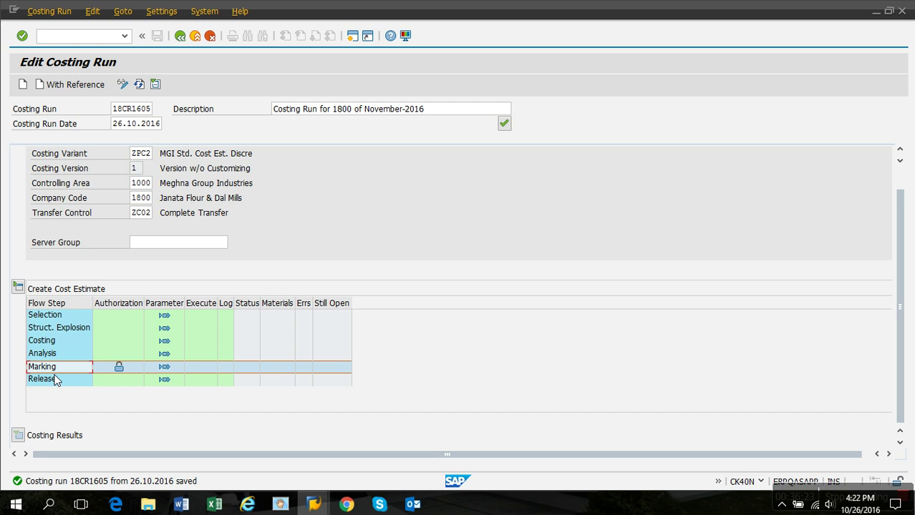
click(56, 379)
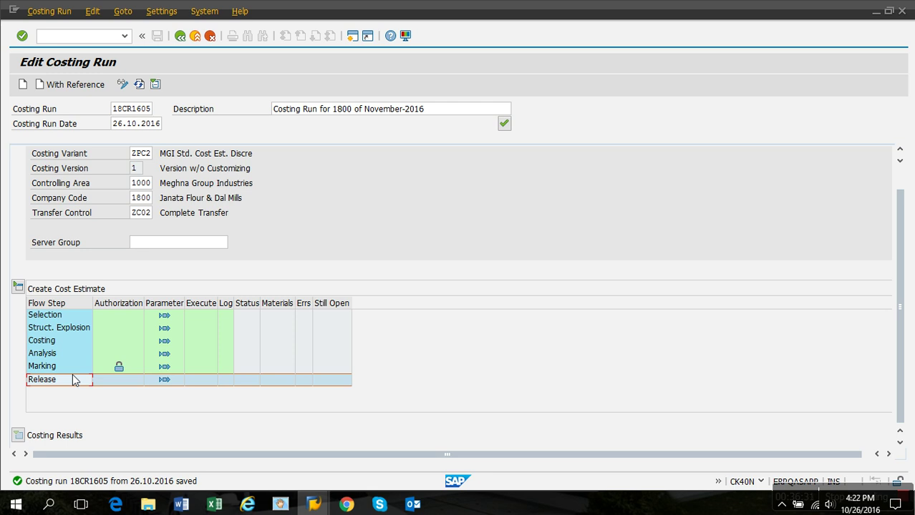
click(54, 316)
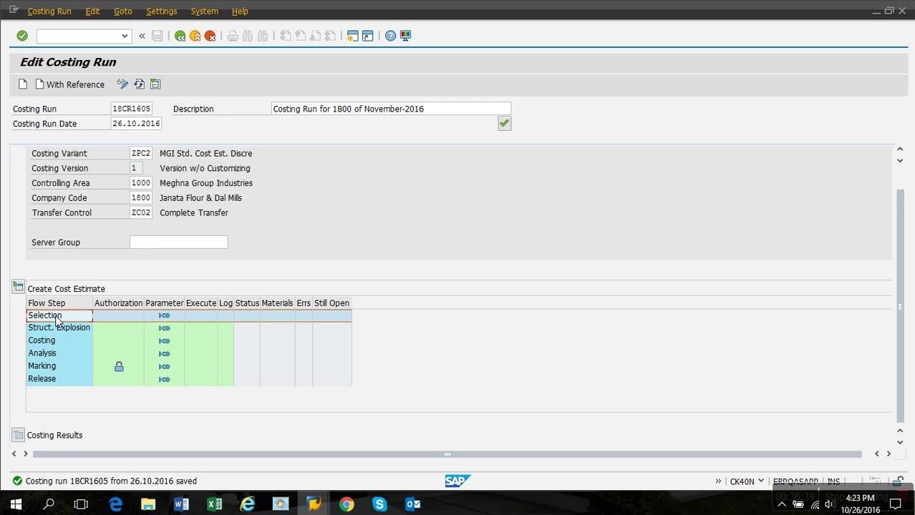
click(166, 317)
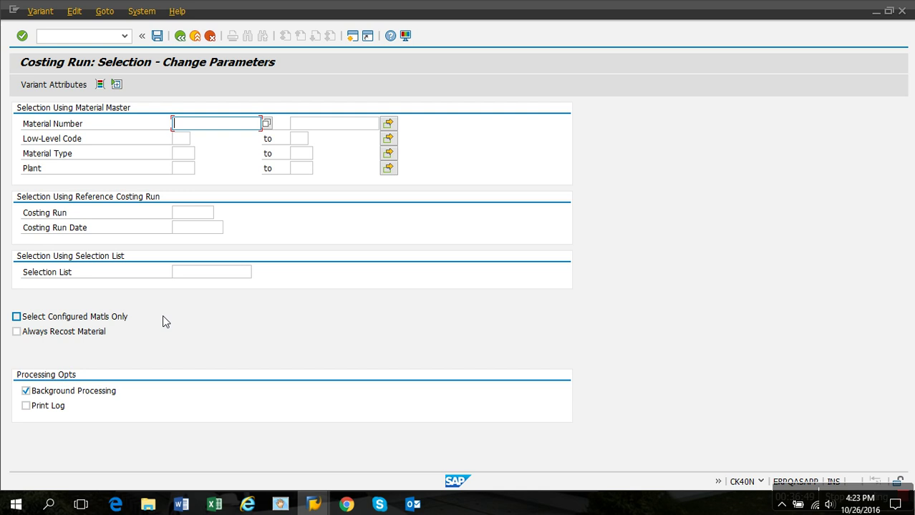
click(181, 41)
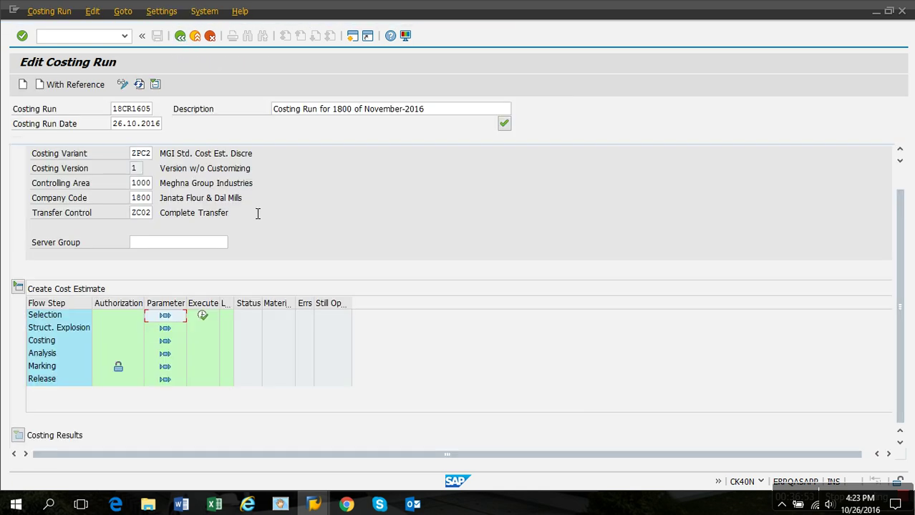
Open the parameters of the Selection flow step and review the material type and plant criteria.
click(169, 318)
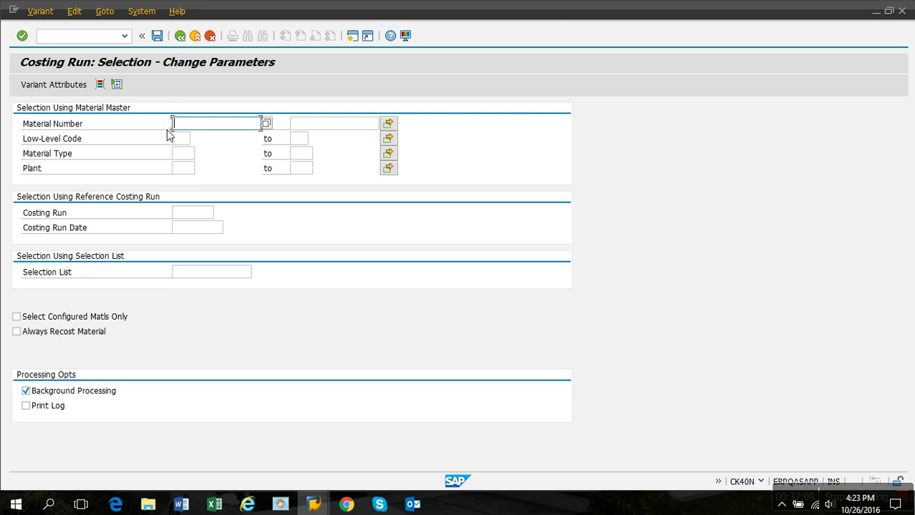
drag(86, 156, 10, 158)
drag(57, 174, 3, 172)
drag(81, 161, 6, 176)
drag(86, 161, 21, 170)
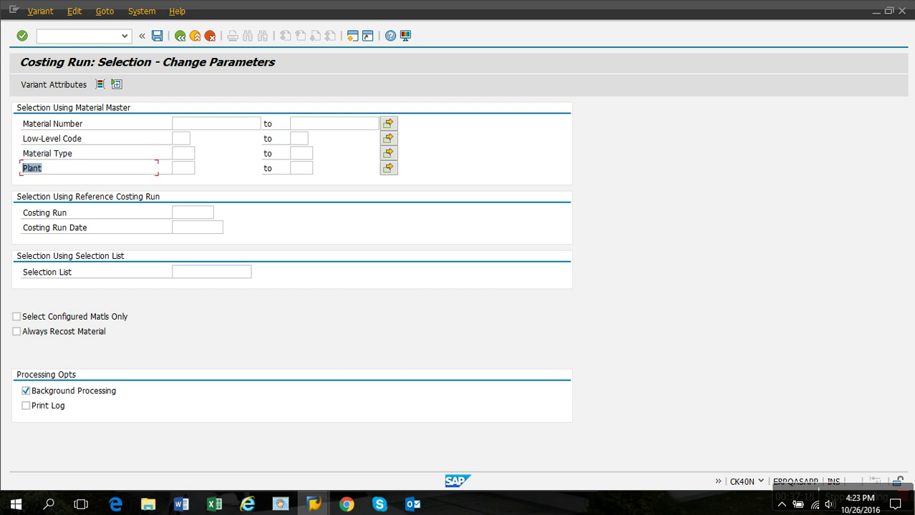
click(82, 160)
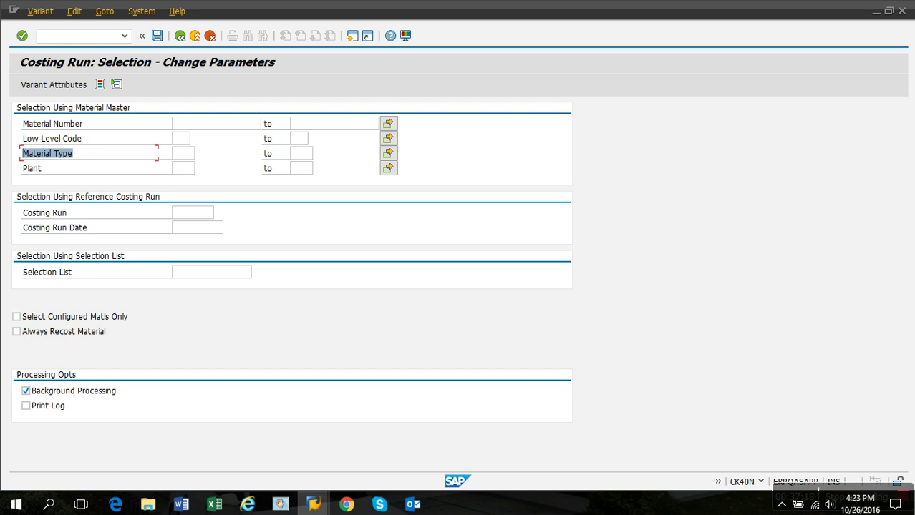
click(391, 155)
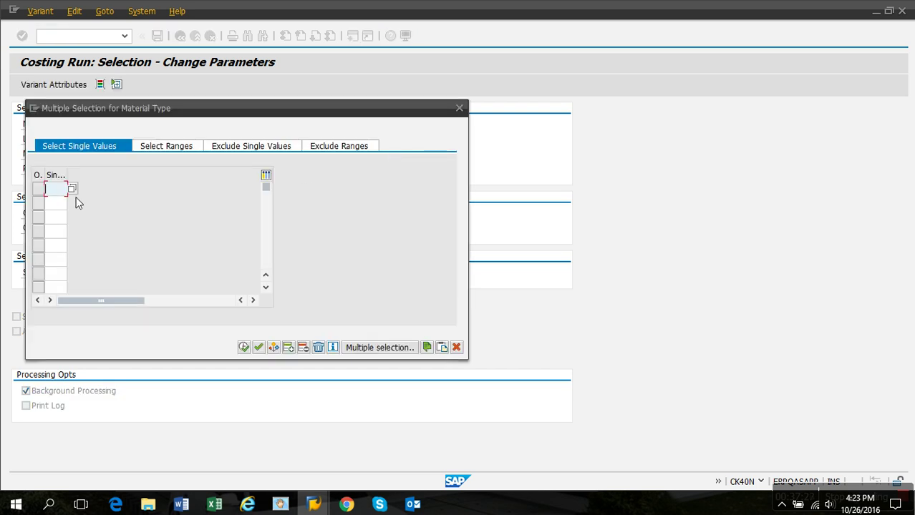
text(ZFIG)
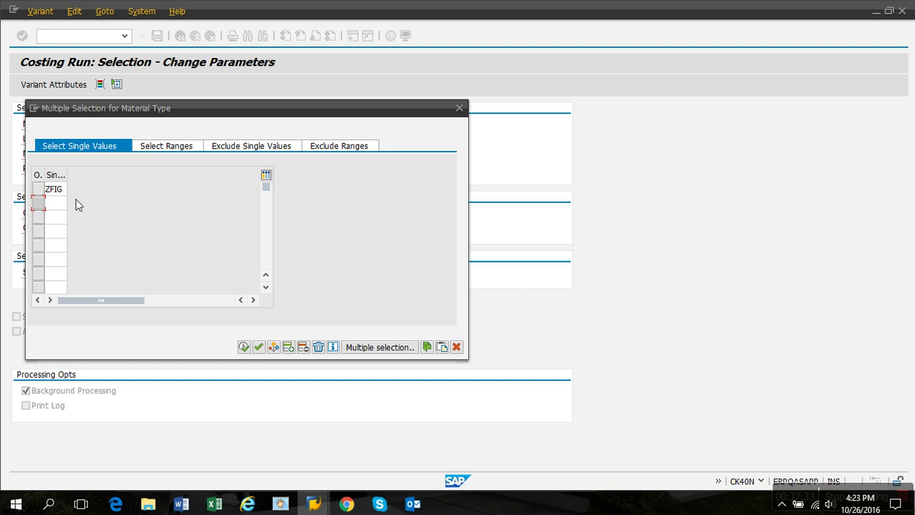
click(56, 205)
text(ZMAY)
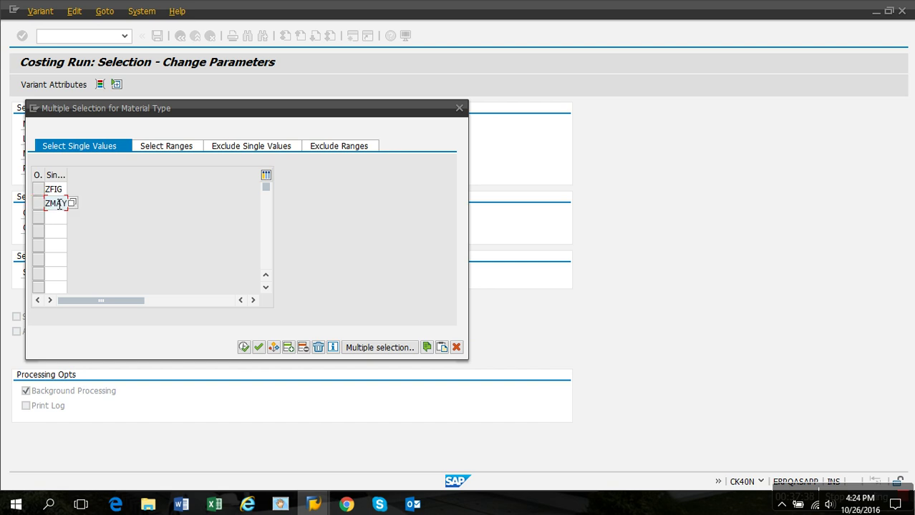
key(BackSpace)
text(T)
click(61, 218)
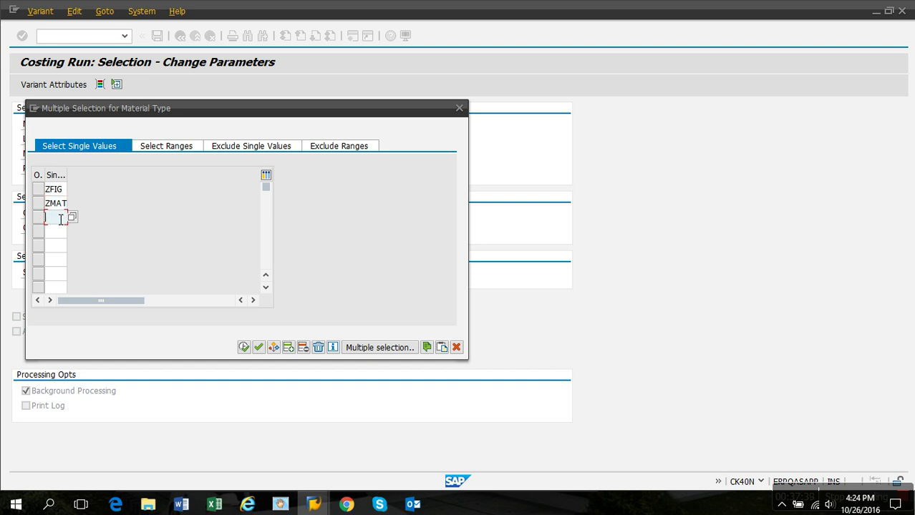
click(55, 203)
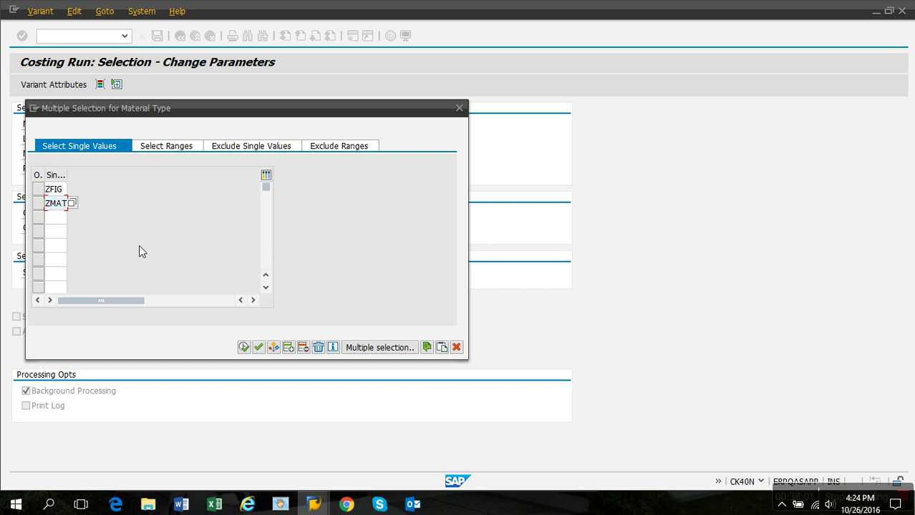
click(456, 347)
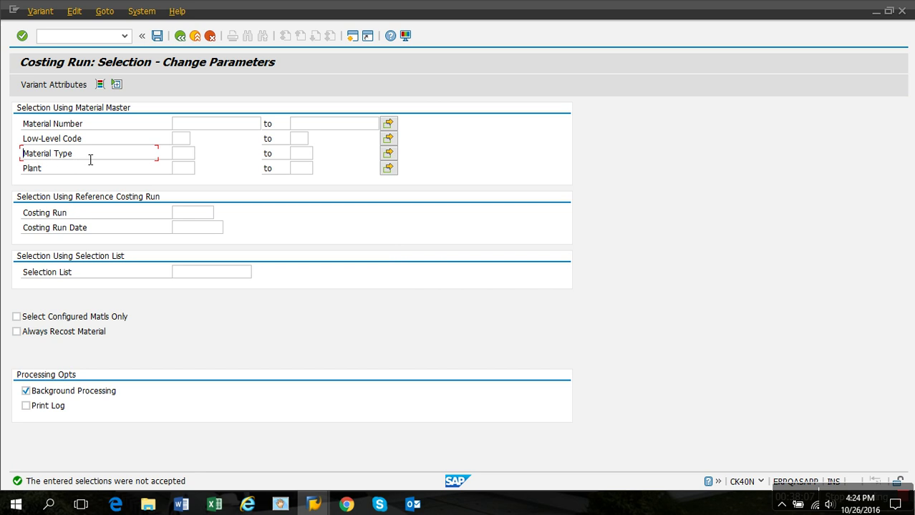
Restrict the material selection to material types ZFIG and ZMAT as single values.
click(386, 153)
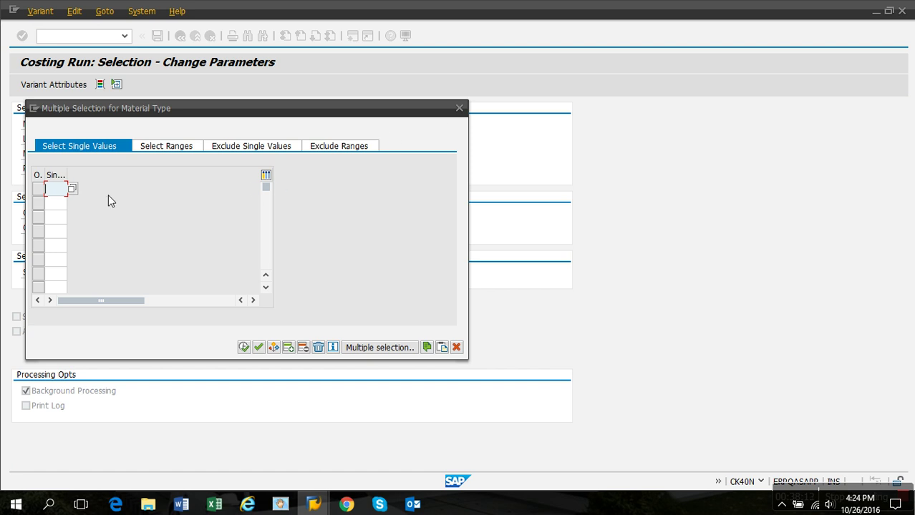
key(BackSpace)
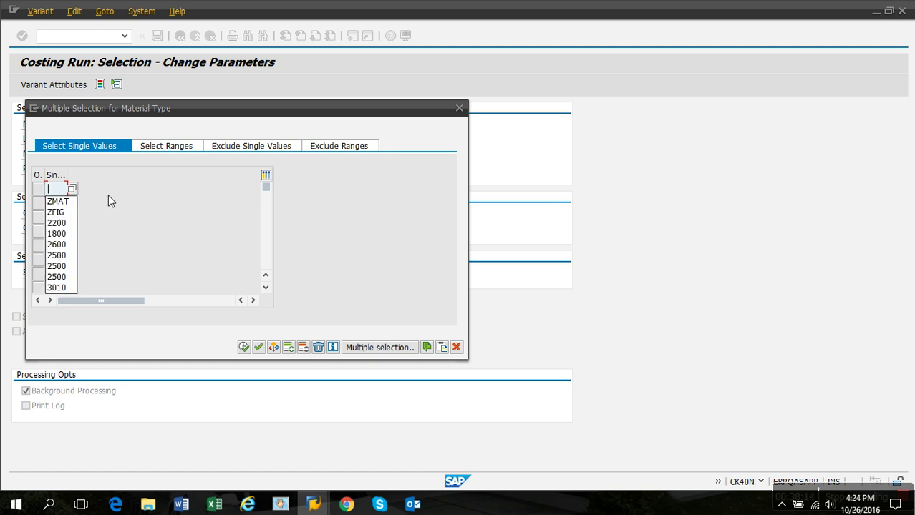
click(56, 212)
click(63, 206)
key(BackSpace)
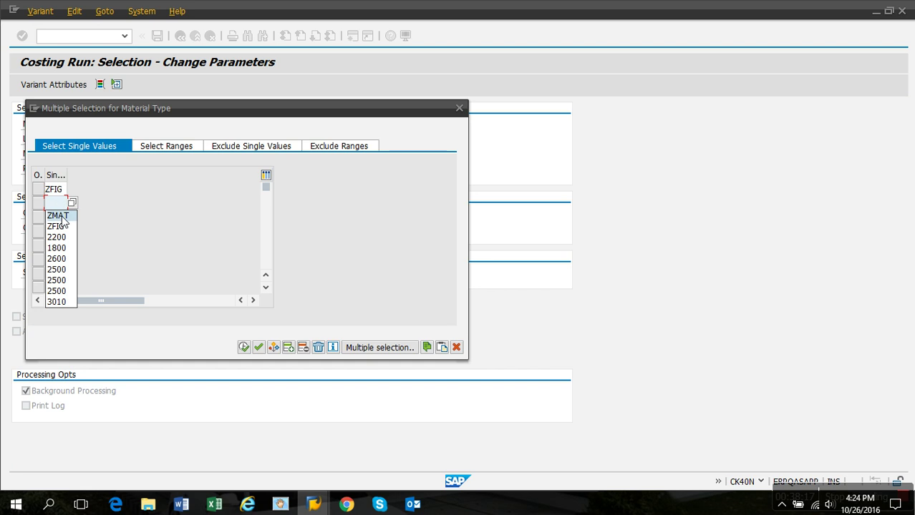
click(67, 216)
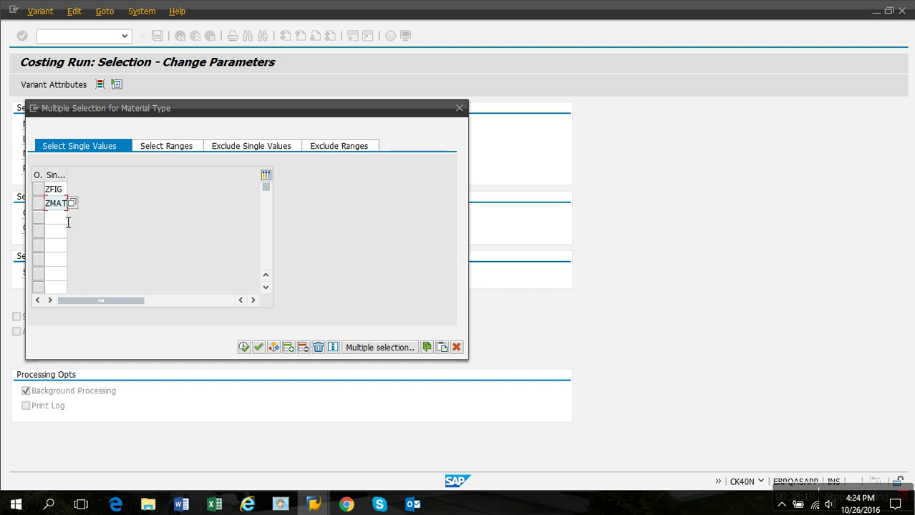
click(243, 347)
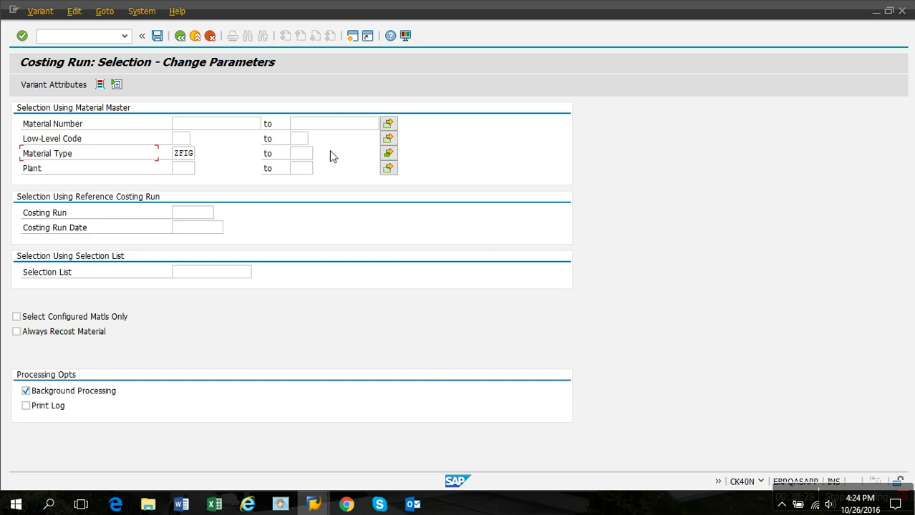